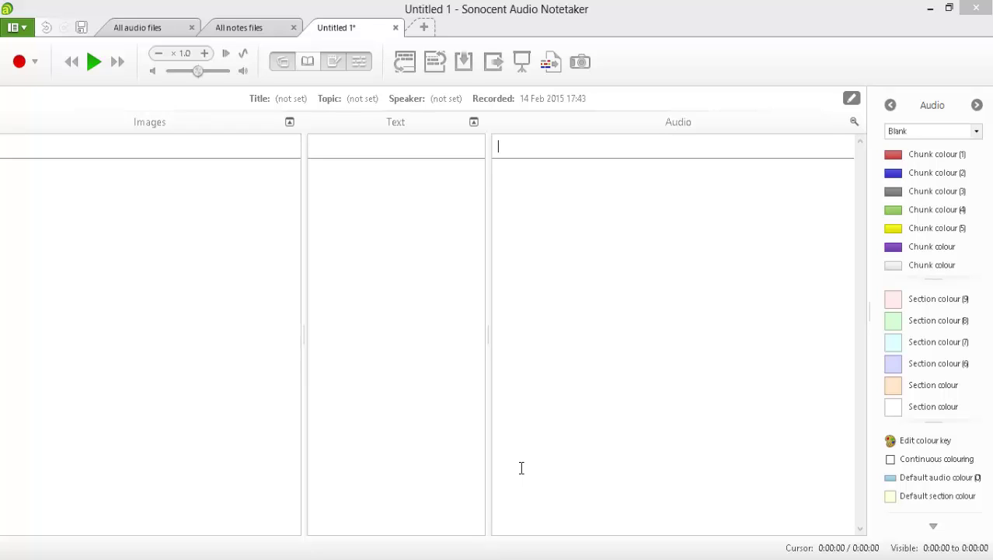
- Check which image file types can be imported, closing the file chooser without importing anything
click(465, 64)
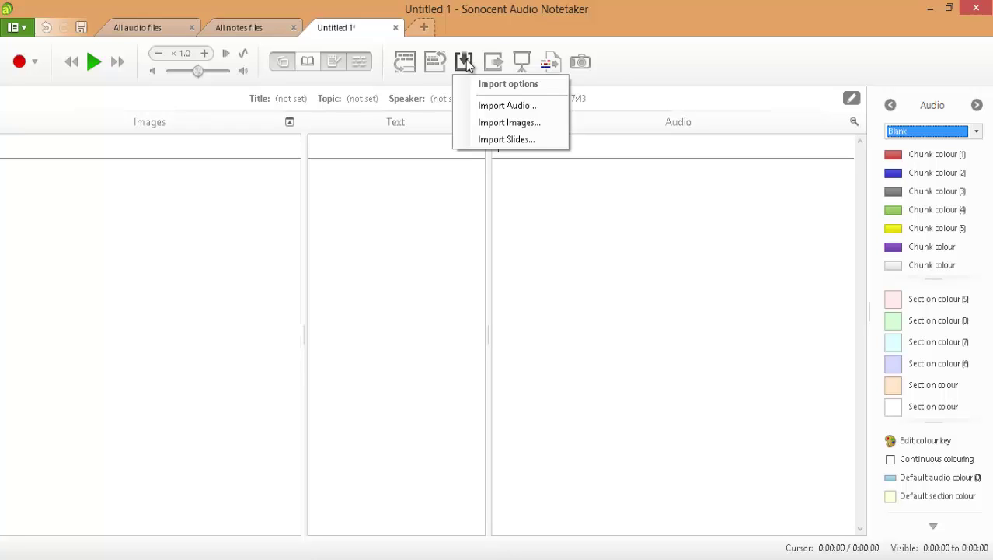
click(495, 123)
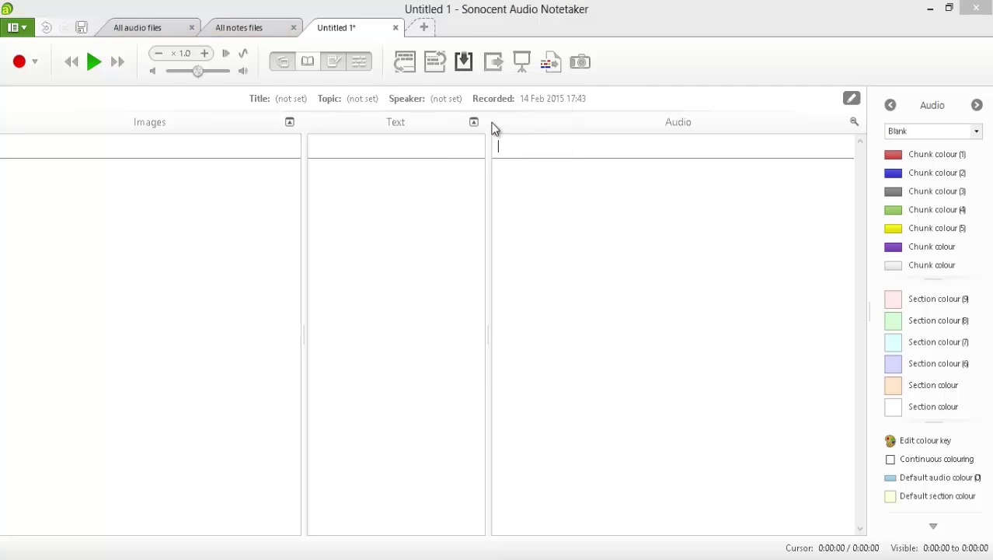
click(457, 339)
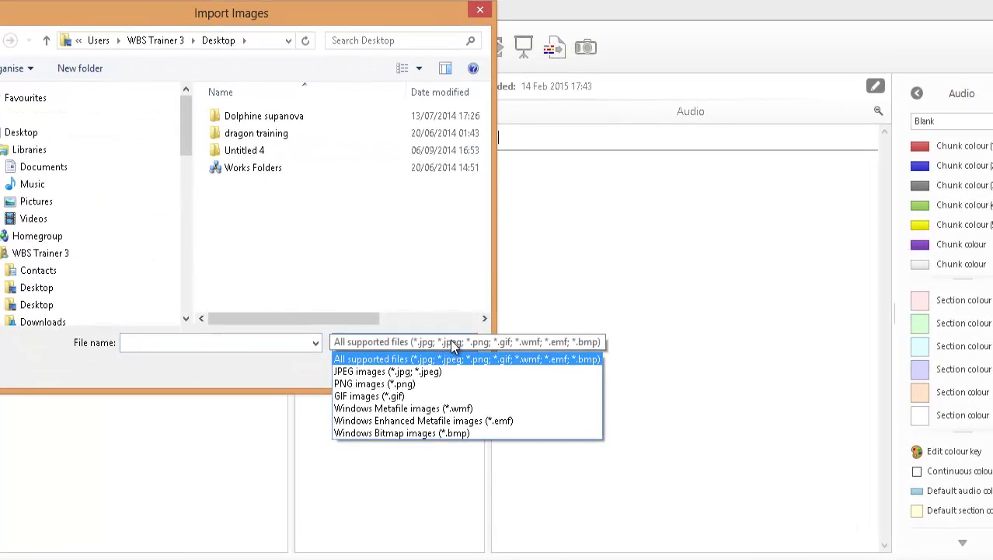
click(456, 303)
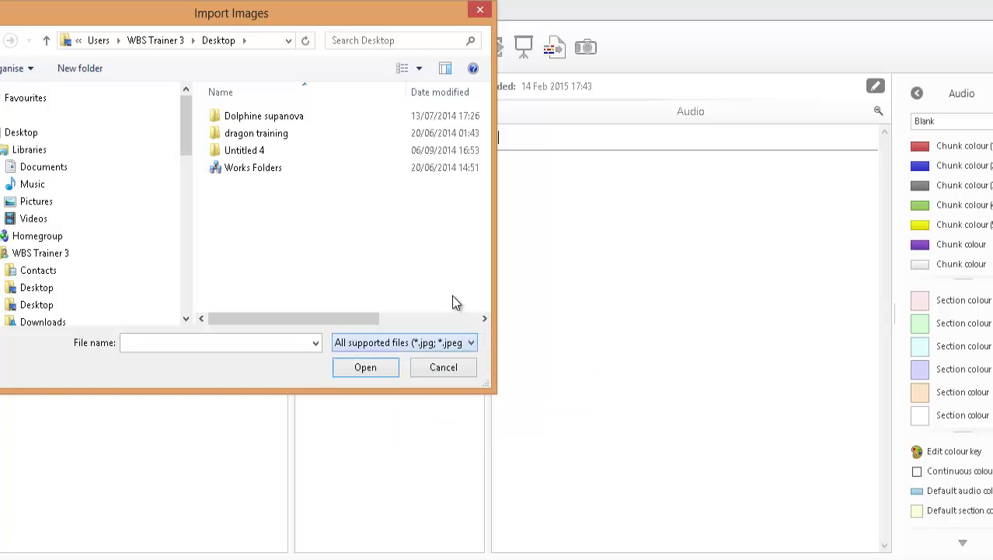
click(446, 363)
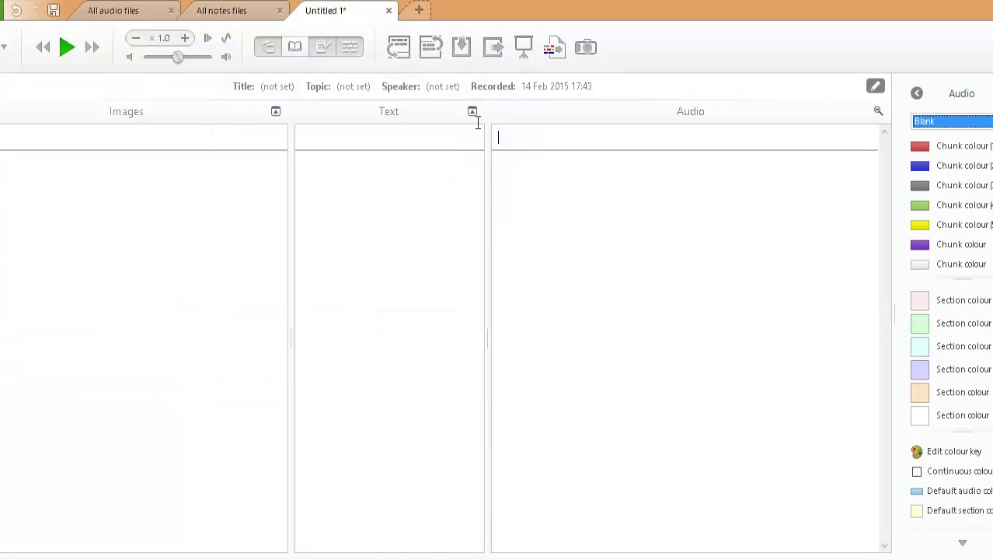
- Import the slides from Example-PDF-v3.pdf in the Demo Files folder of Audio Notetaker Recordings in Documents
click(462, 49)
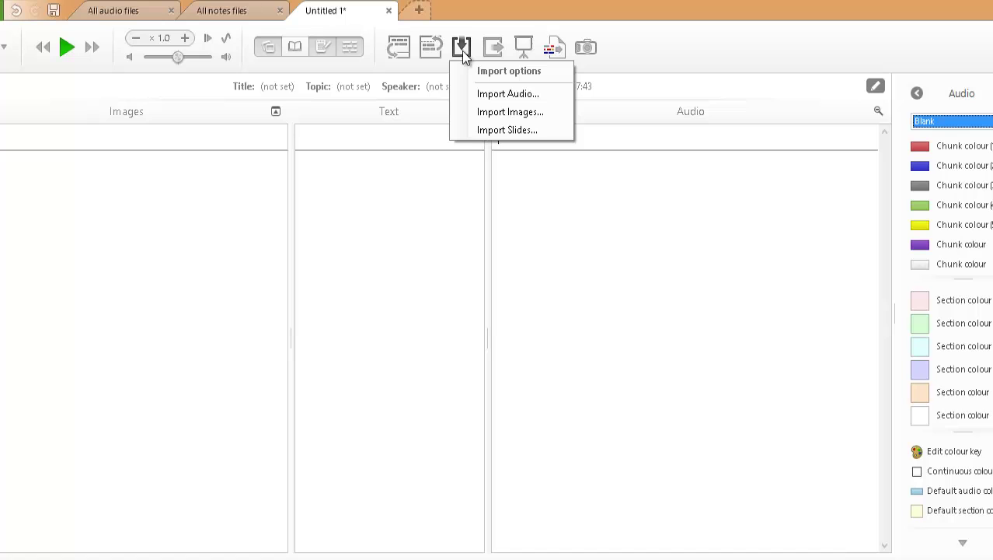
click(501, 130)
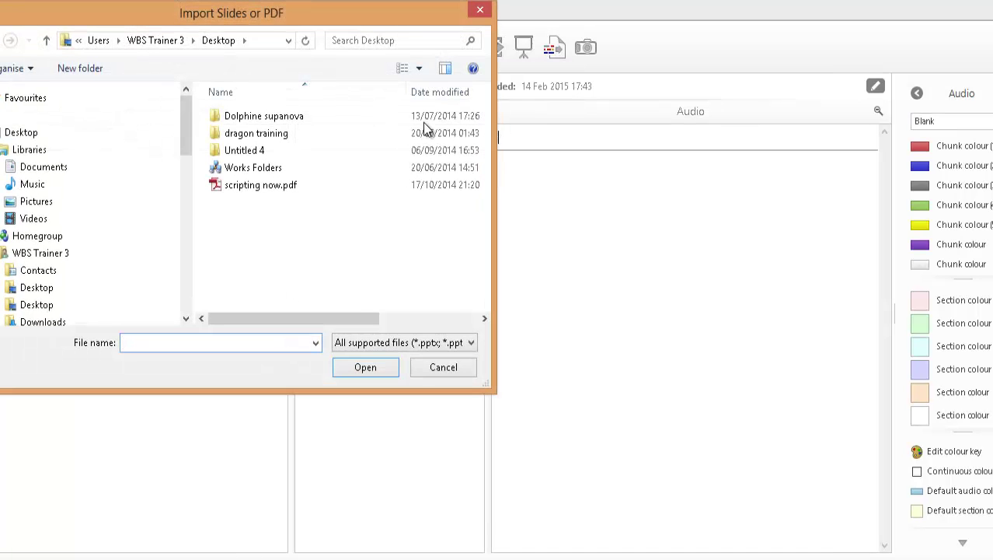
click(61, 177)
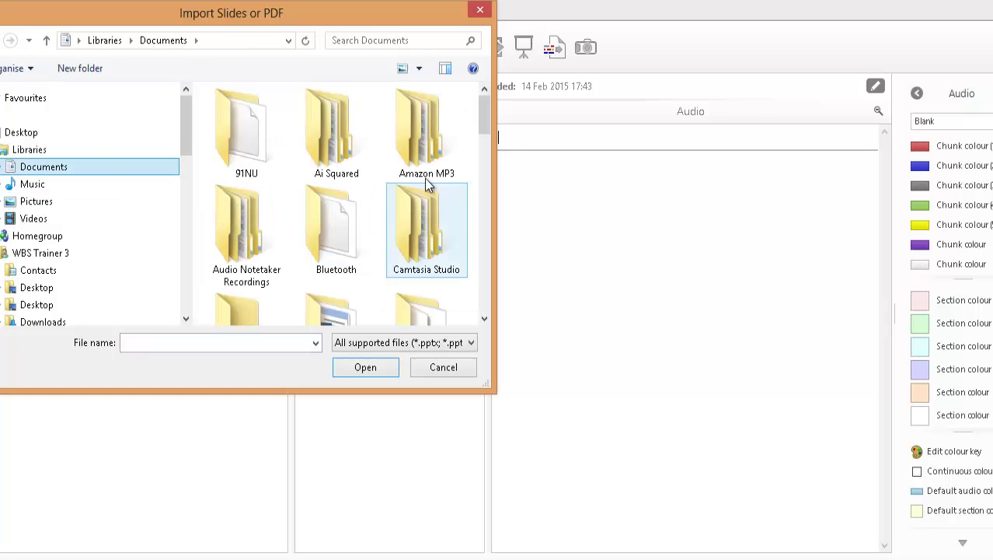
drag(483, 111, 487, 136)
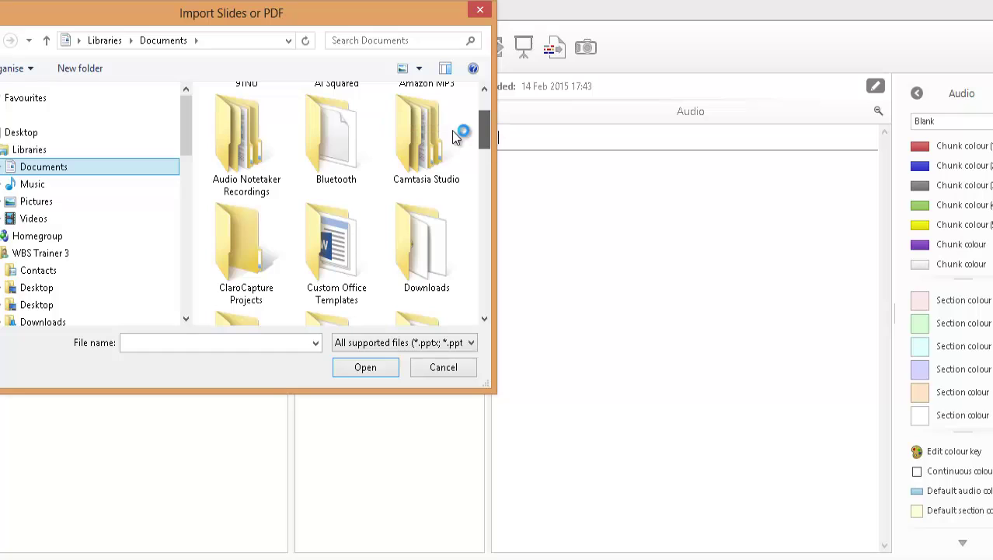
click(248, 149)
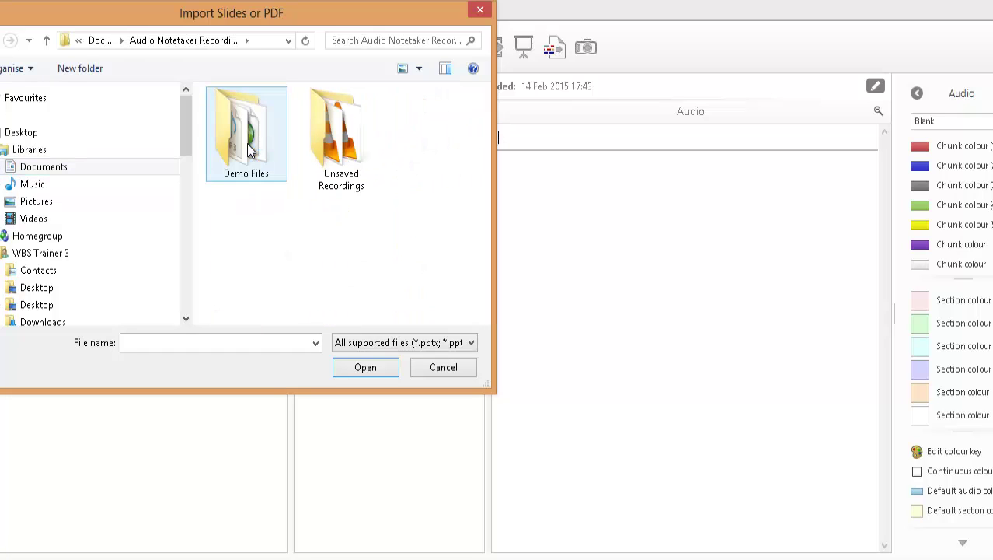
double_click(249, 150)
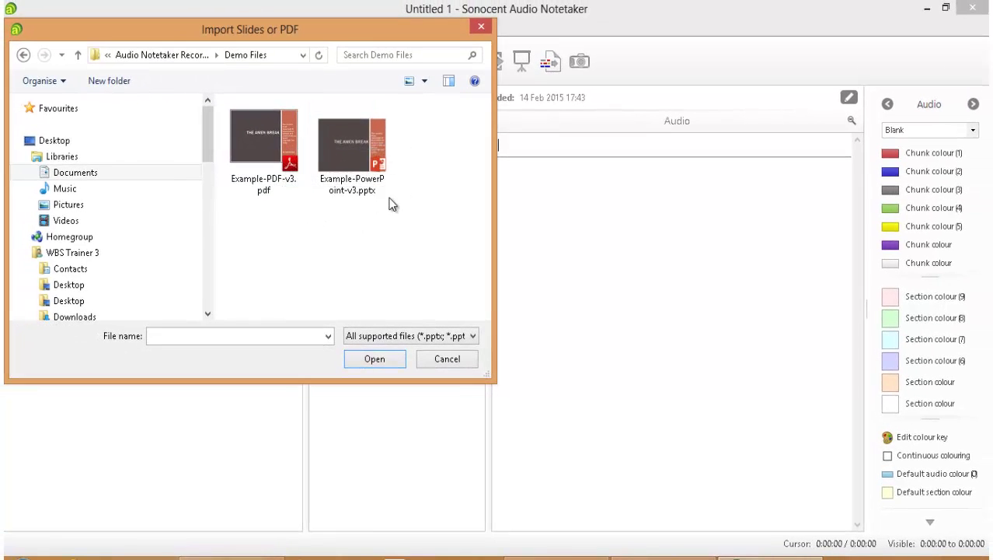
click(266, 136)
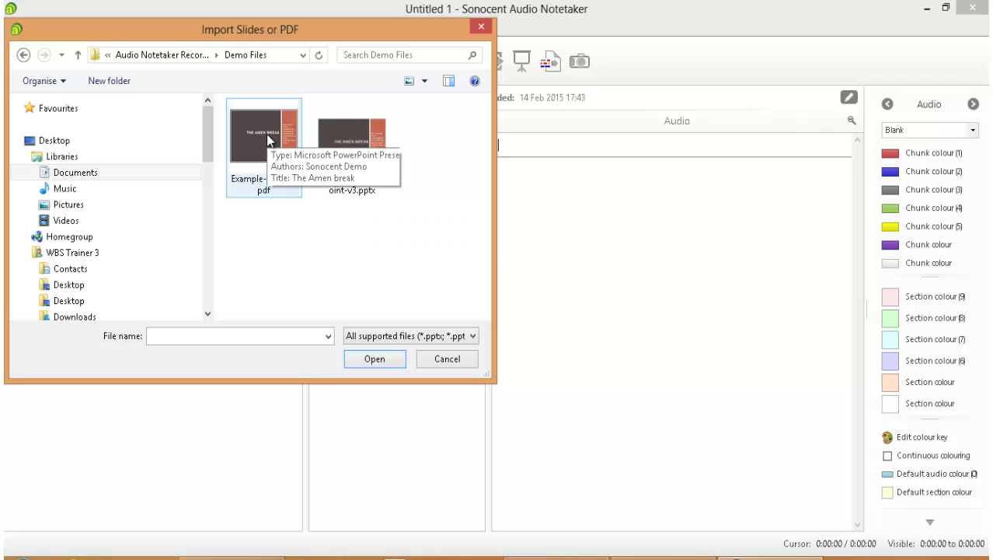
double_click(266, 137)
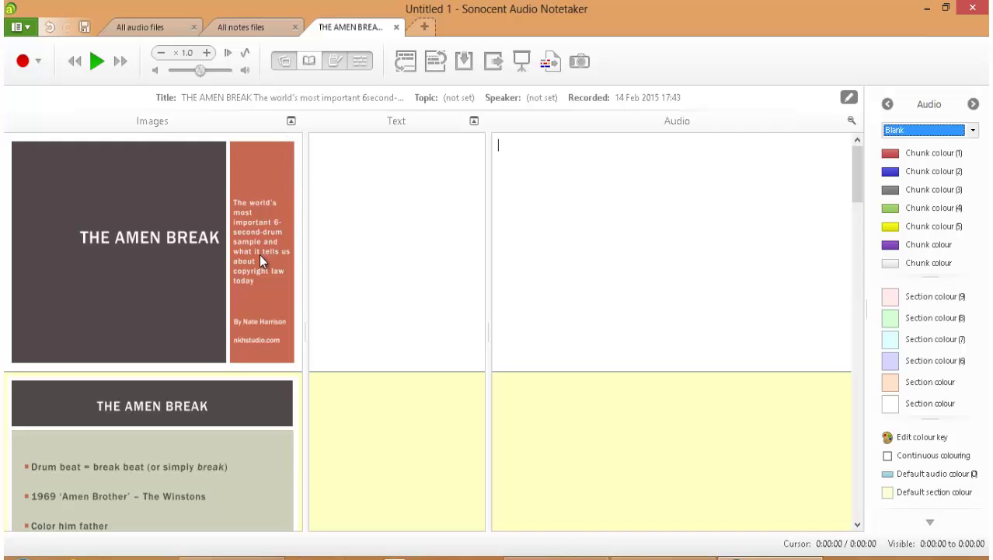
- Add the Reference pane to the notes layout alongside the Images, Text and Audio panes
drag(857, 189, 883, 157)
click(354, 153)
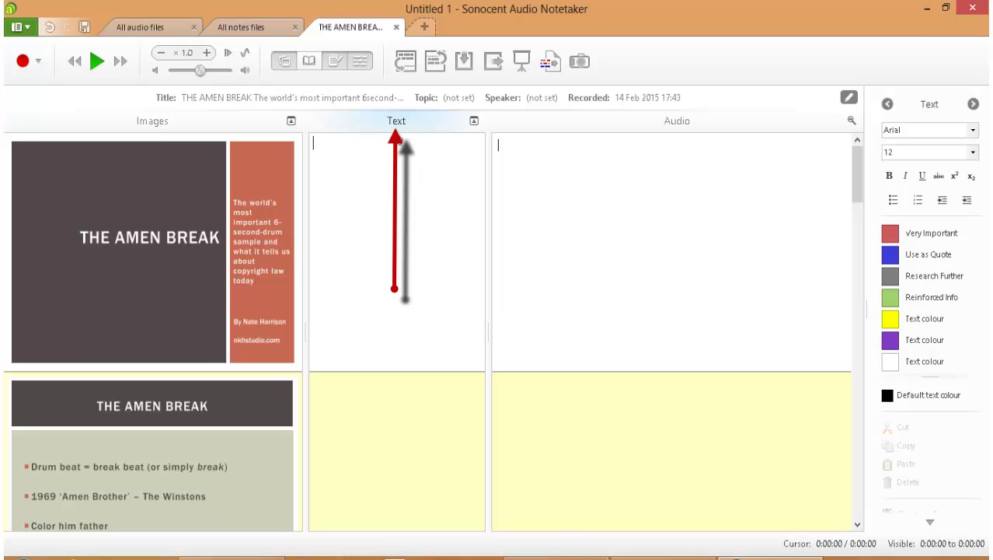
click(526, 168)
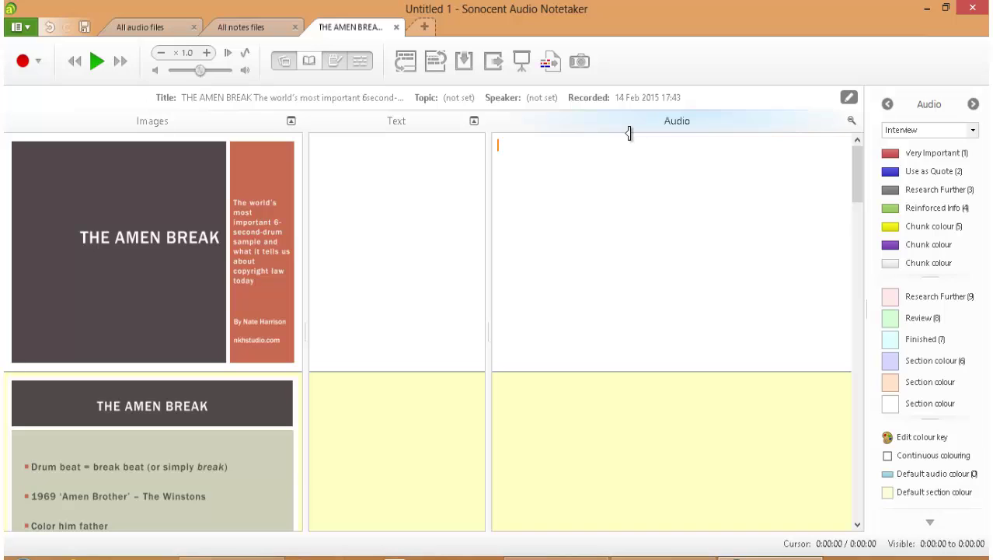
click(350, 149)
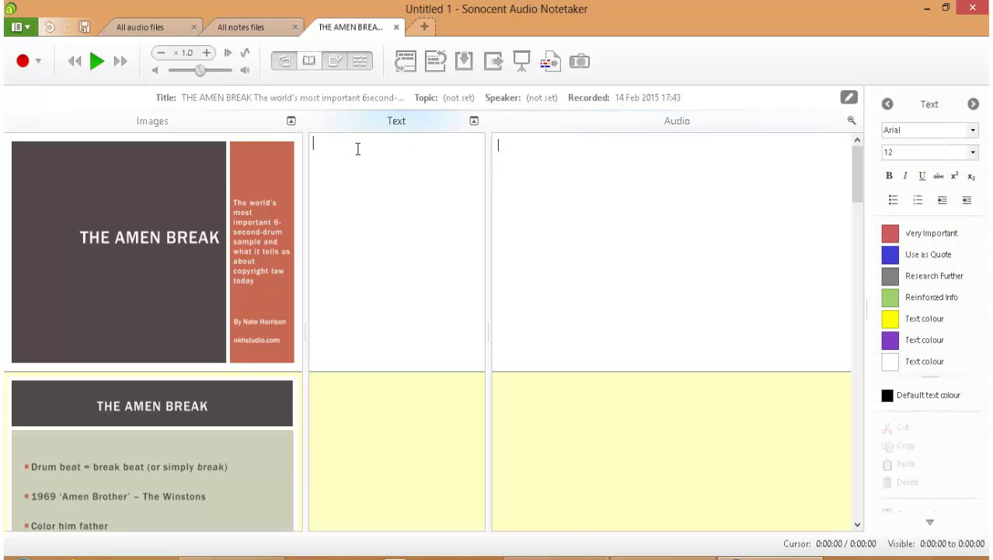
click(309, 63)
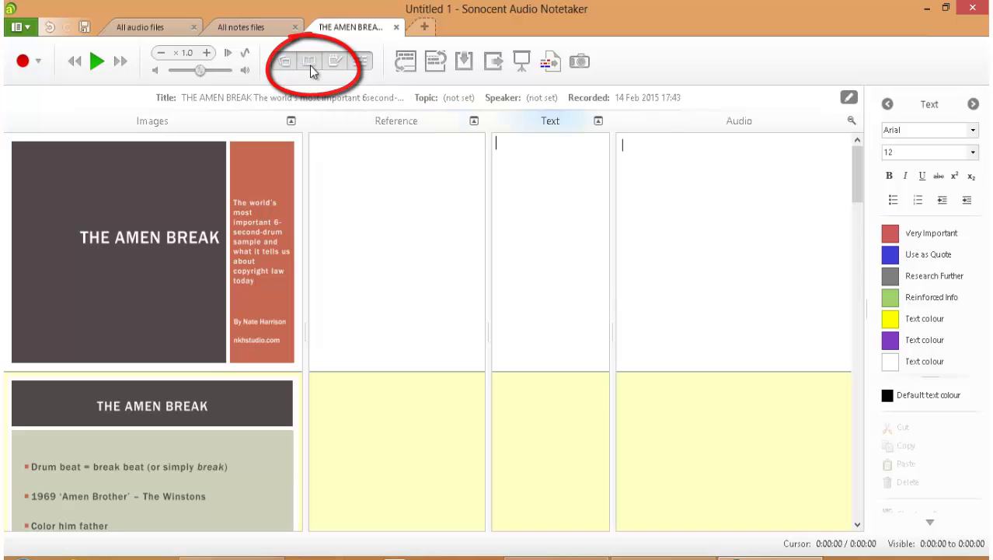
click(250, 158)
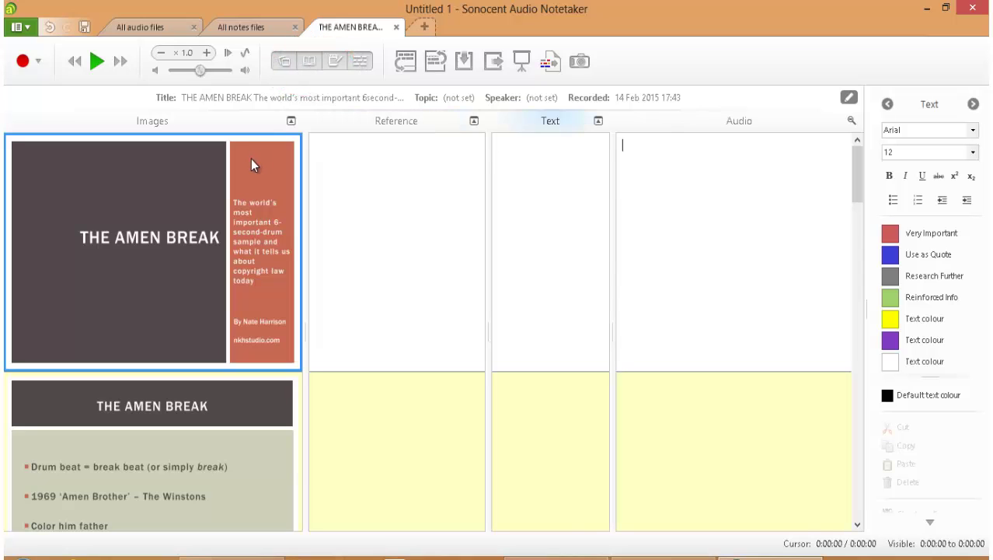
click(386, 189)
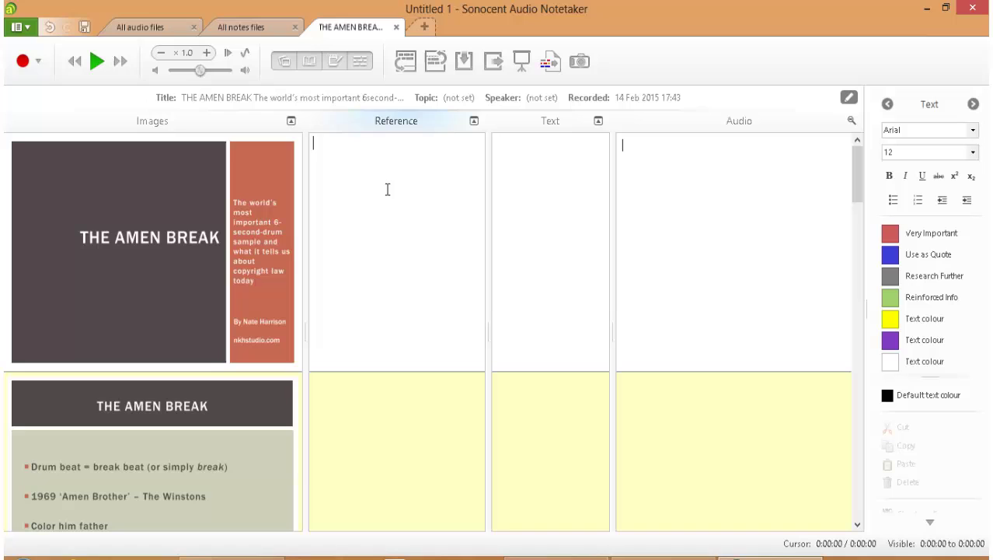
click(535, 171)
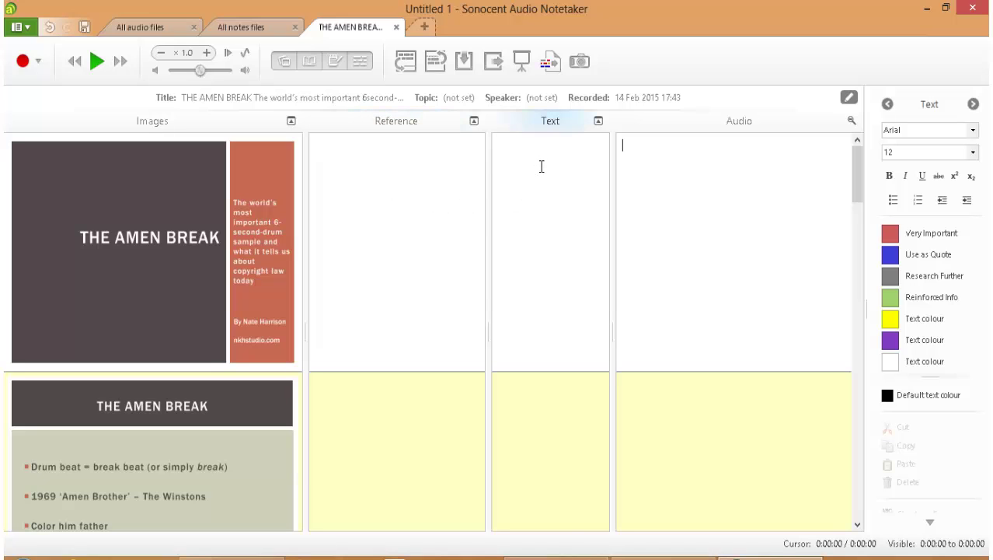
click(685, 175)
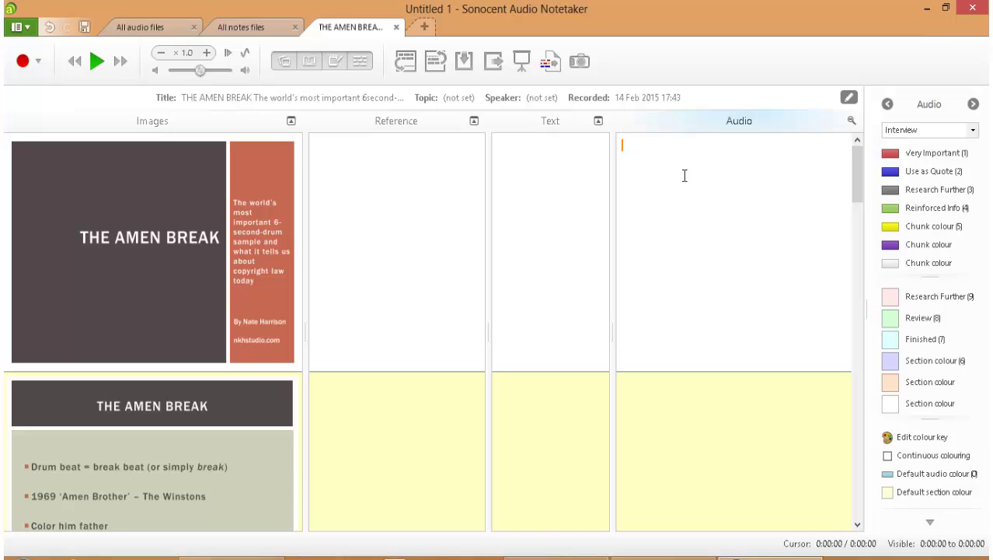
- Copy the text from all slides into the Reference pane
click(380, 165)
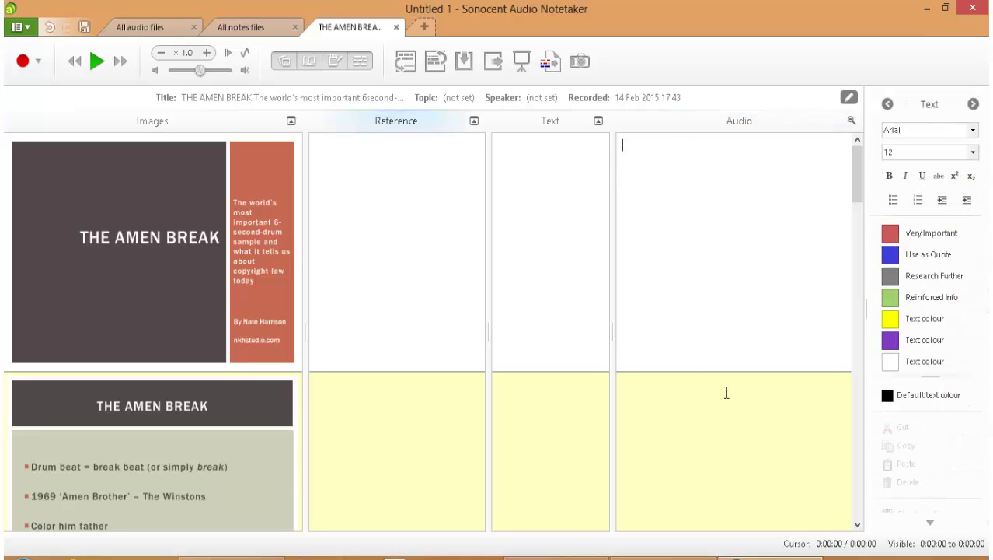
click(930, 522)
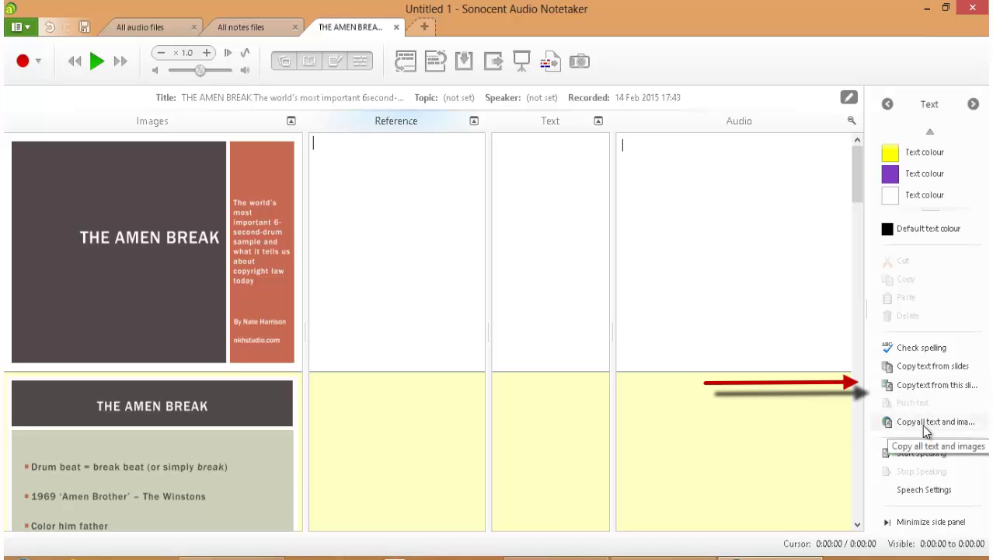
click(925, 366)
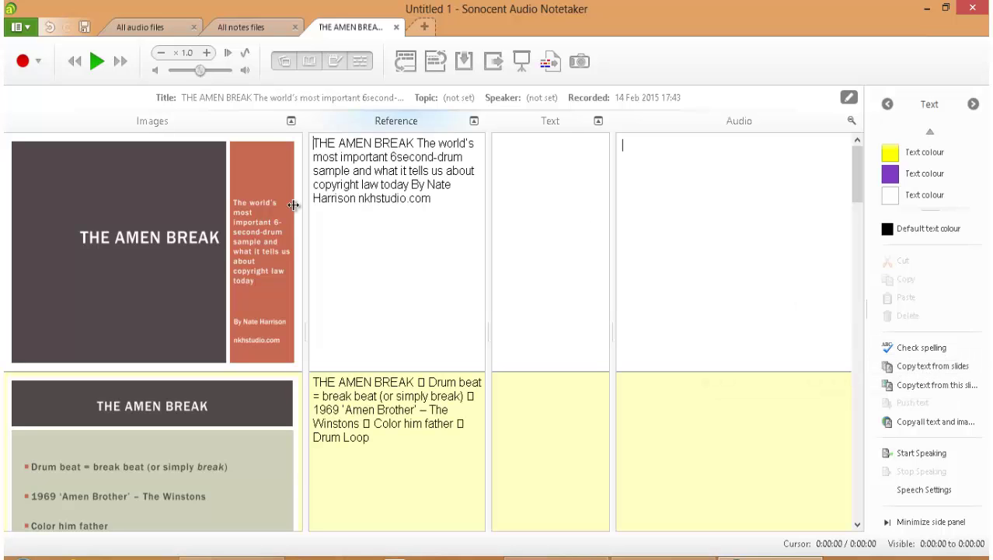
click(193, 212)
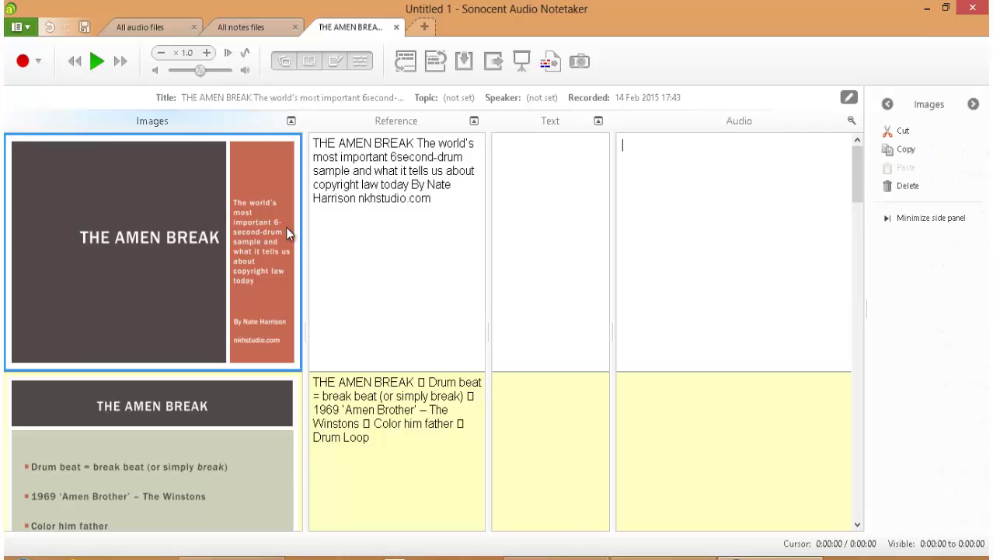
click(358, 236)
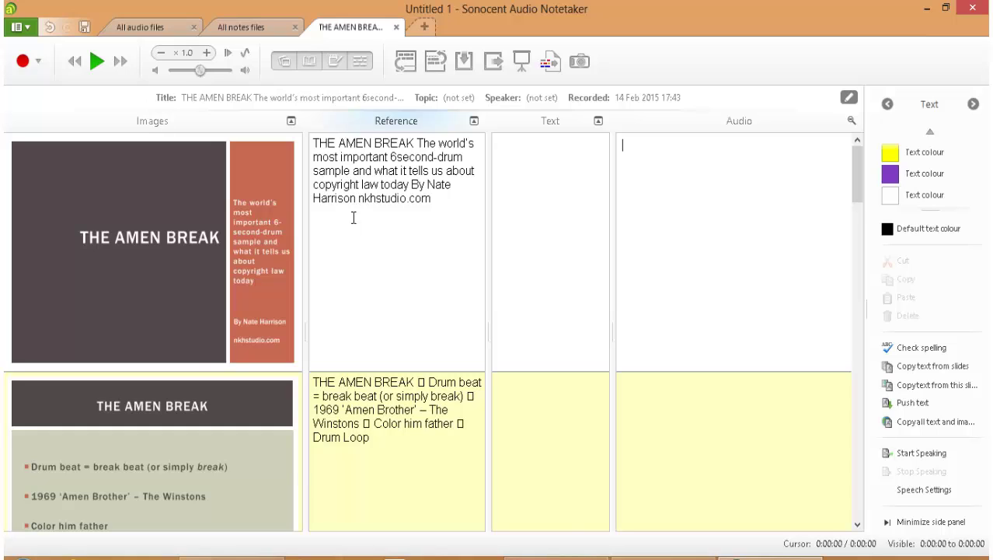
click(313, 145)
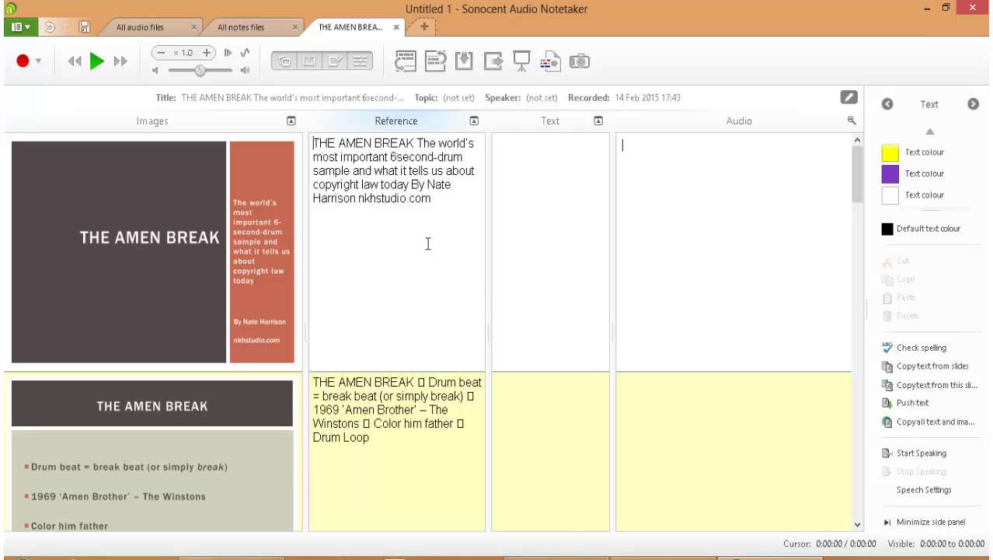
- Review the available text-to-speech voices and the voice speed in the speech settings, keeping the current voice
click(917, 491)
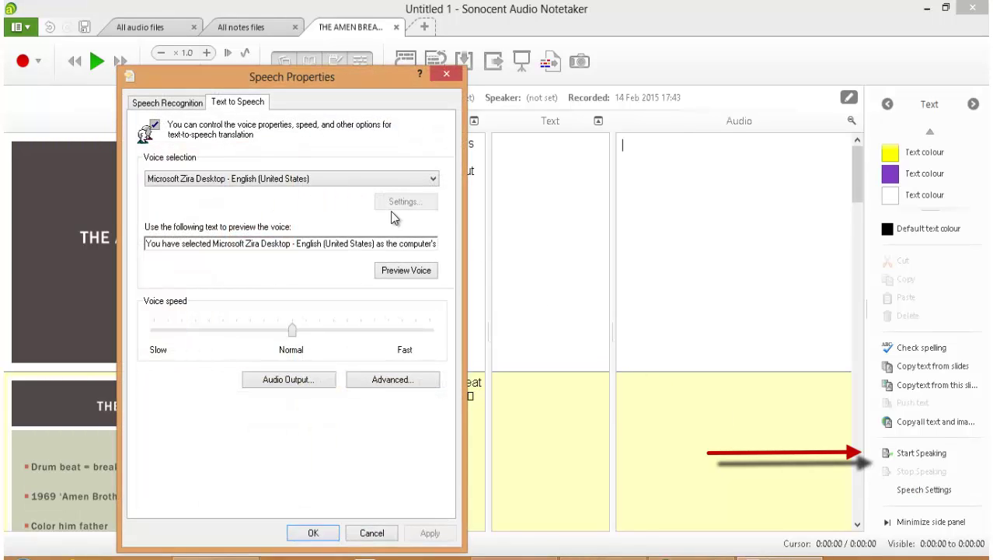
click(335, 186)
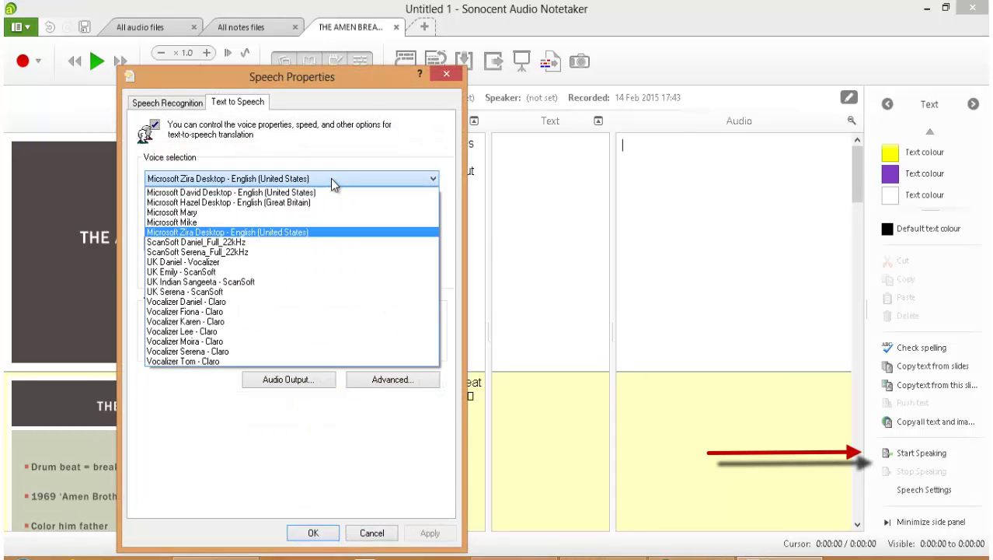
click(331, 178)
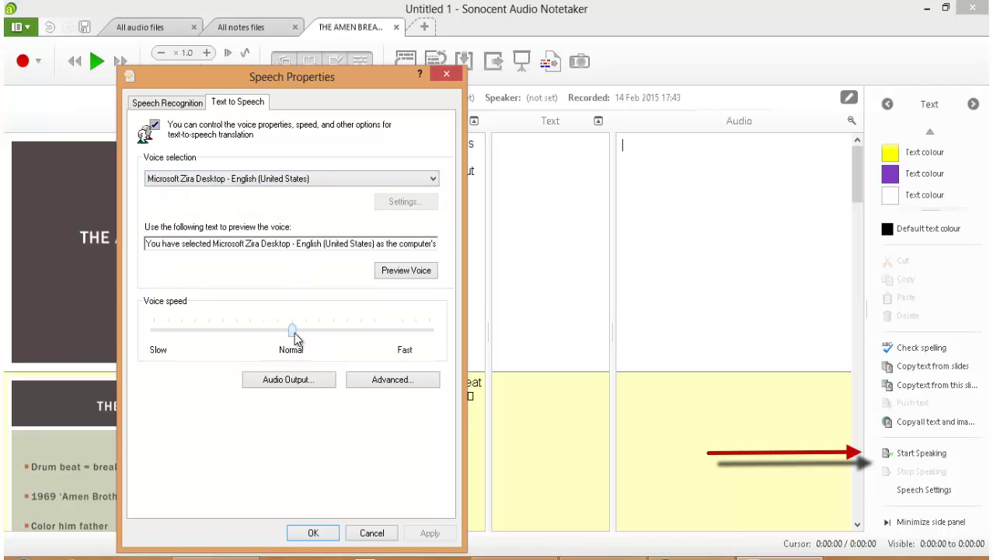
click(313, 532)
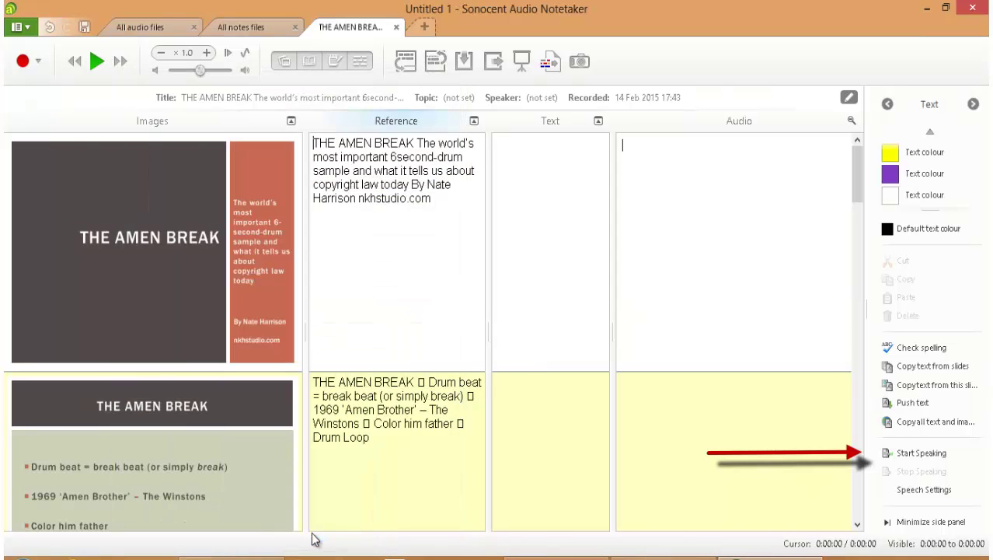
- Mark "copyright law today" in the first slide's Reference text with the Very Important colour and make it bold
click(440, 200)
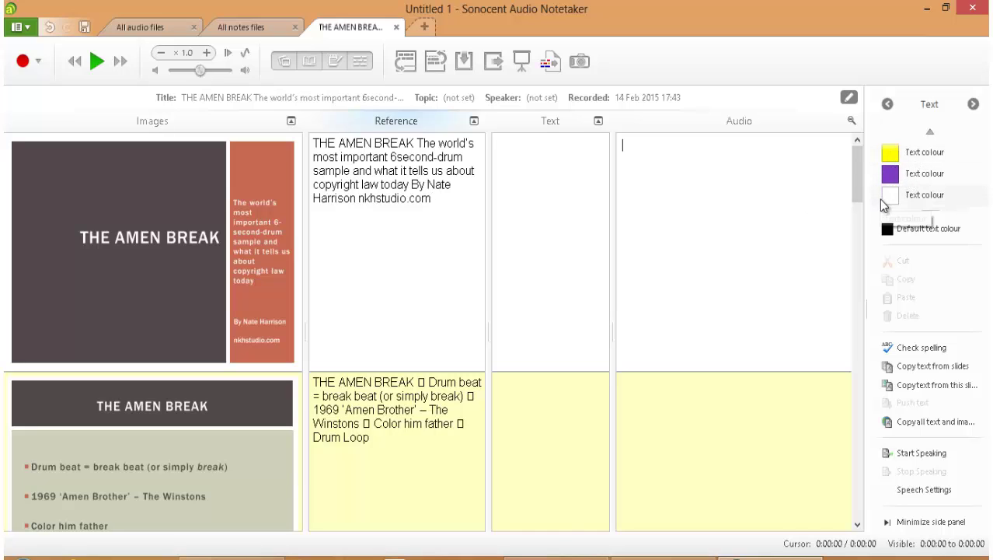
click(929, 130)
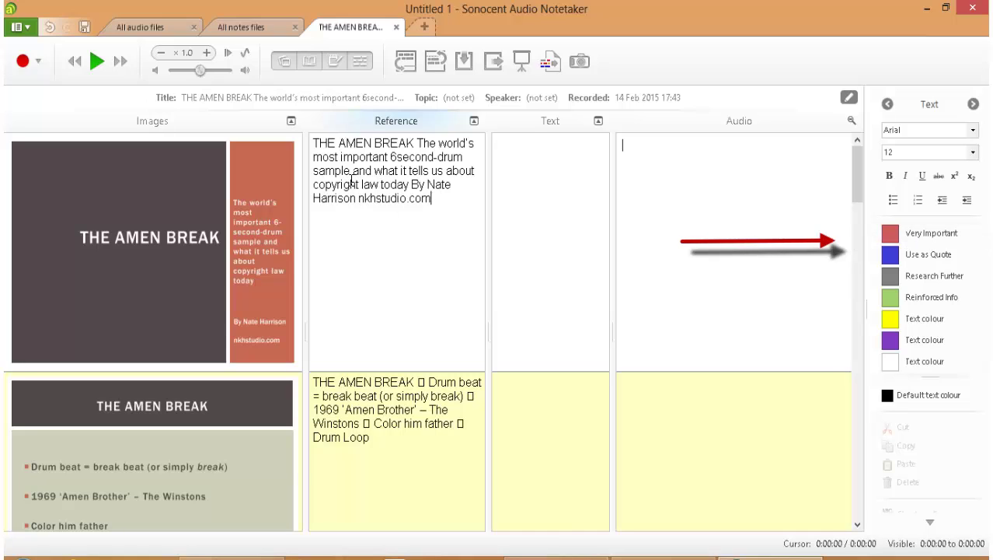
triple_click(314, 183)
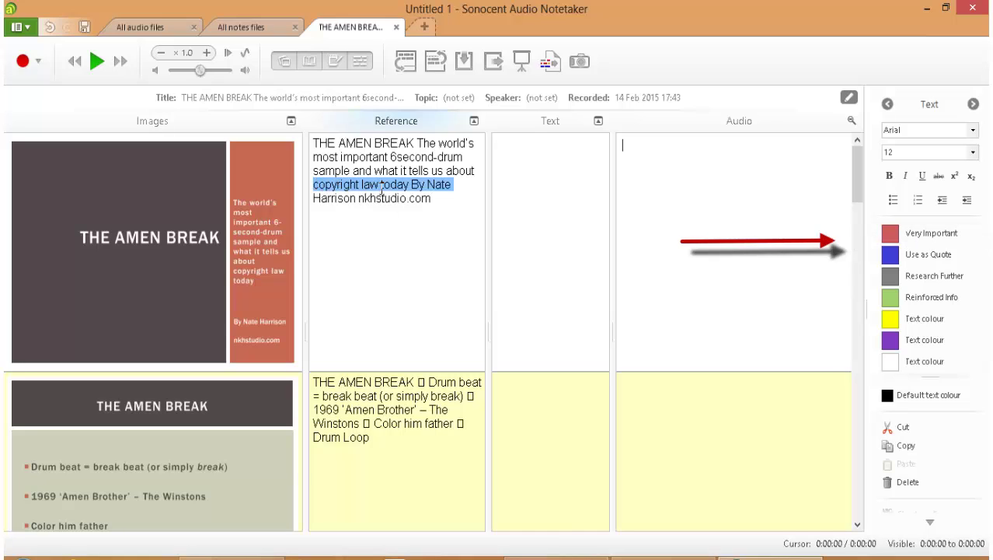
click(408, 185)
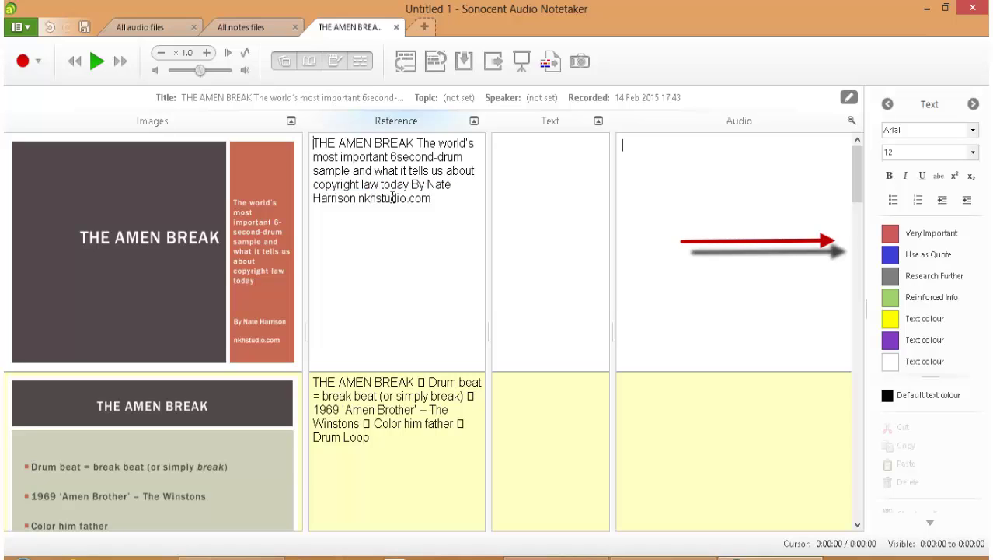
drag(405, 187, 314, 185)
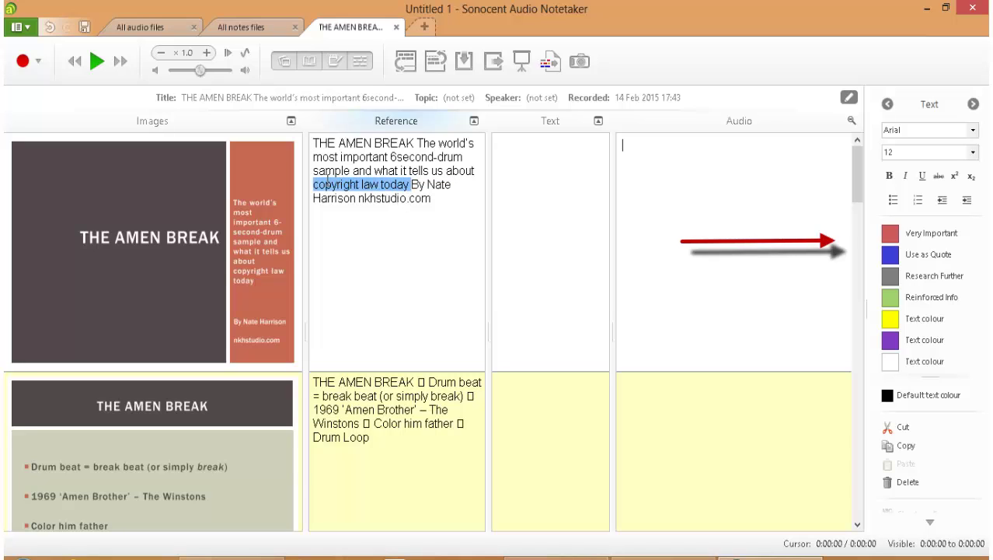
click(900, 240)
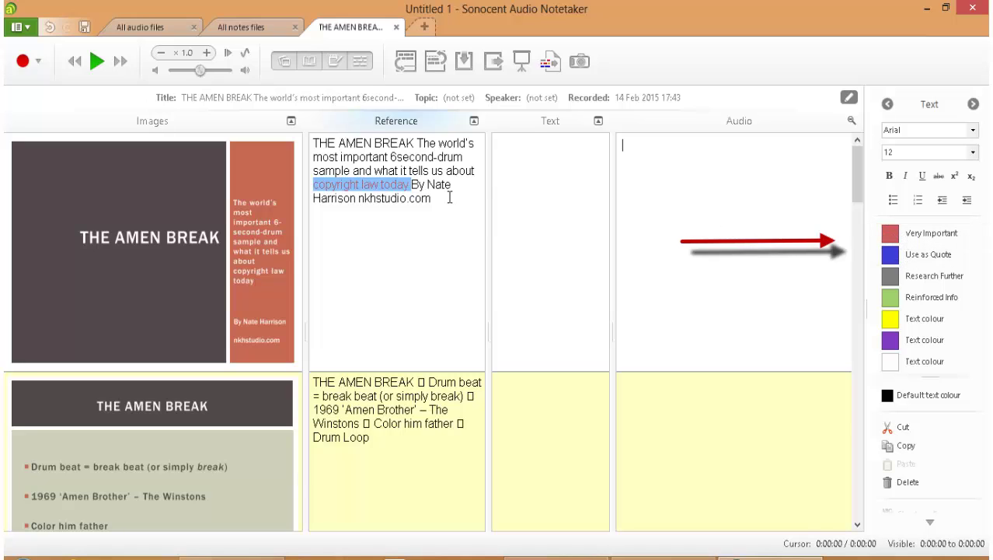
click(889, 176)
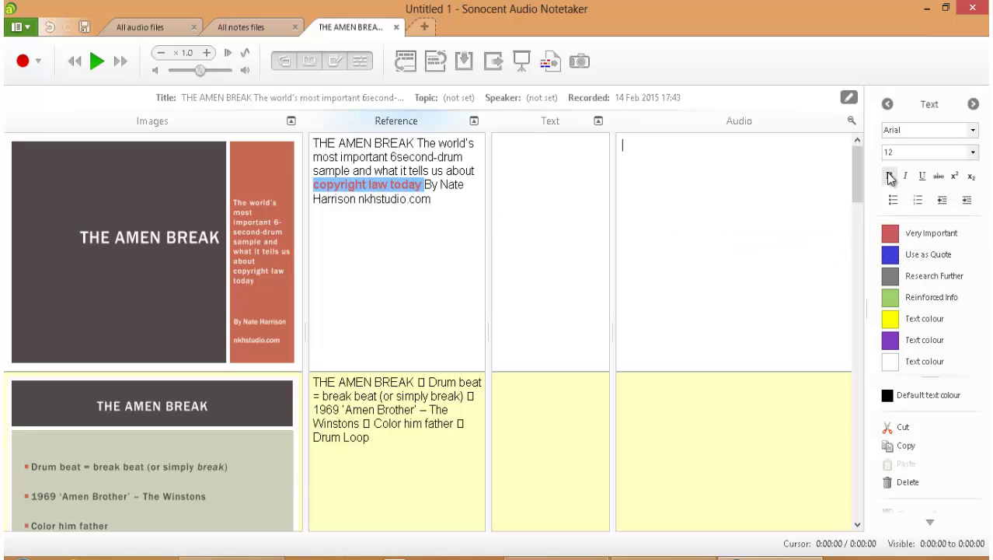
click(442, 202)
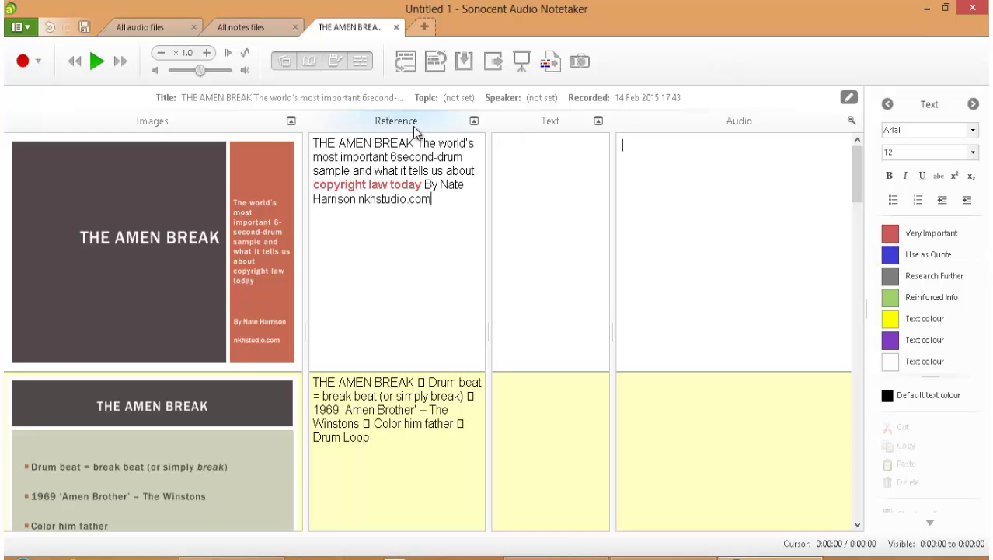
- Mark "Drum beat" in the second slide's Reference text with the Very Important colour and make it bold
scroll(327, 389, down, 1)
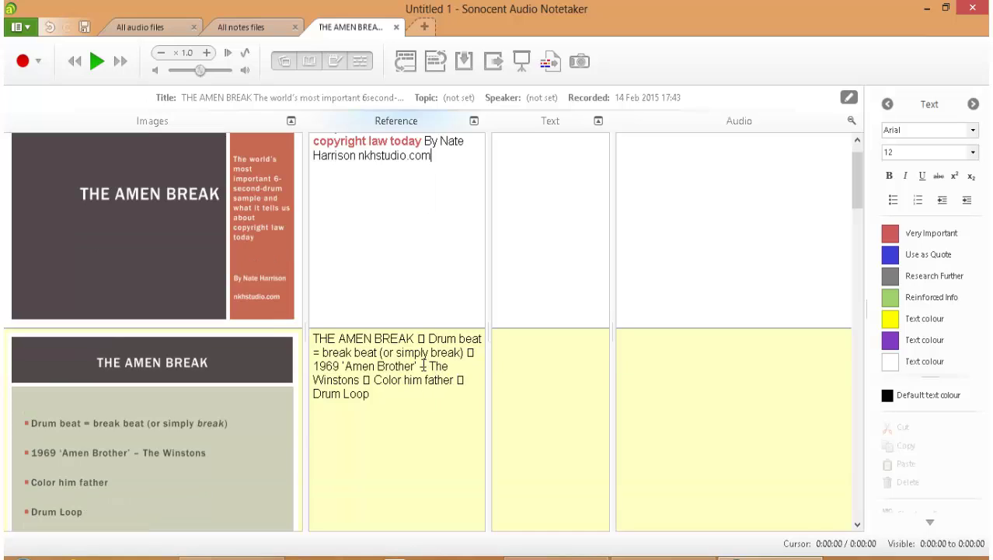
drag(428, 338, 544, 341)
click(898, 235)
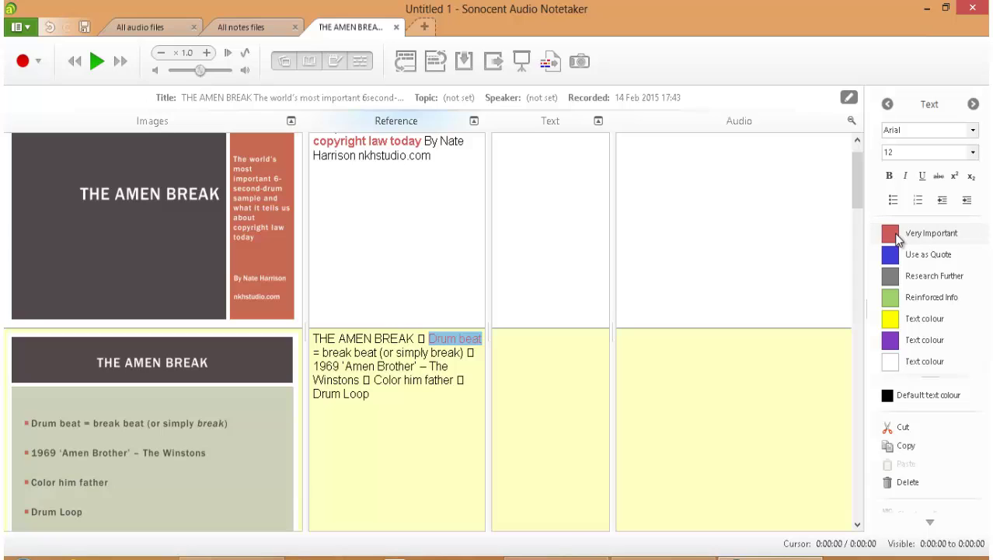
click(890, 176)
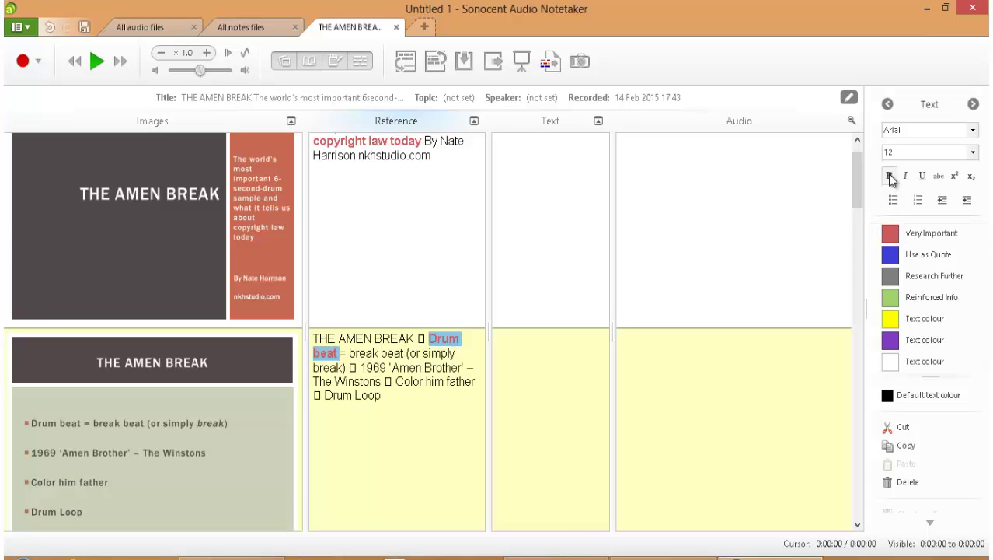
click(396, 396)
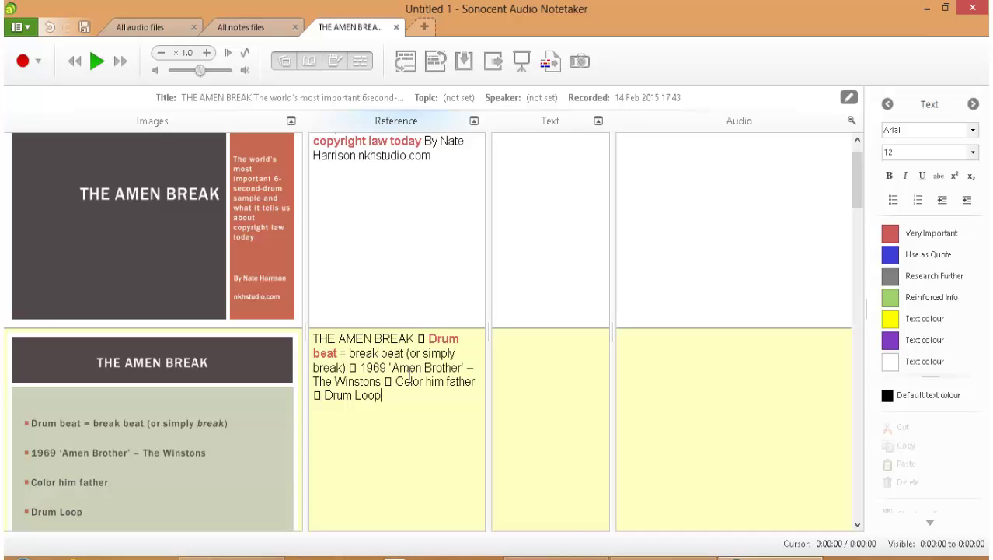
- Add the line "Listen out for references." below the first slide's Reference text
click(217, 153)
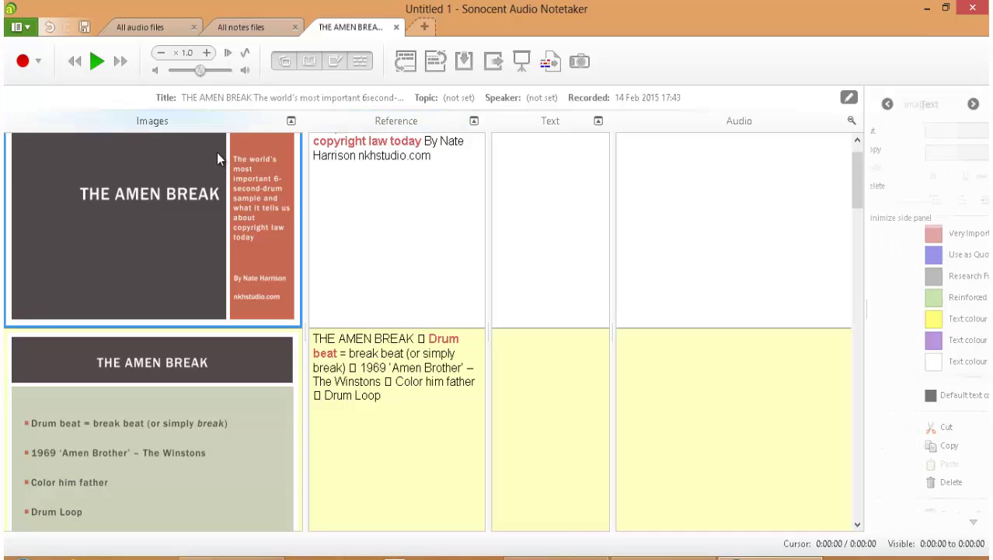
click(454, 163)
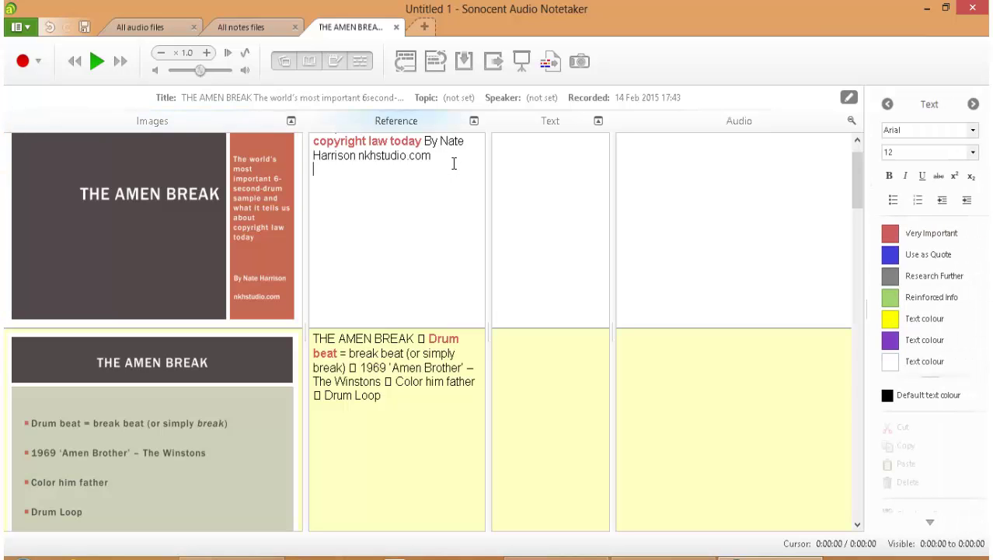
text(Listen out for refe)
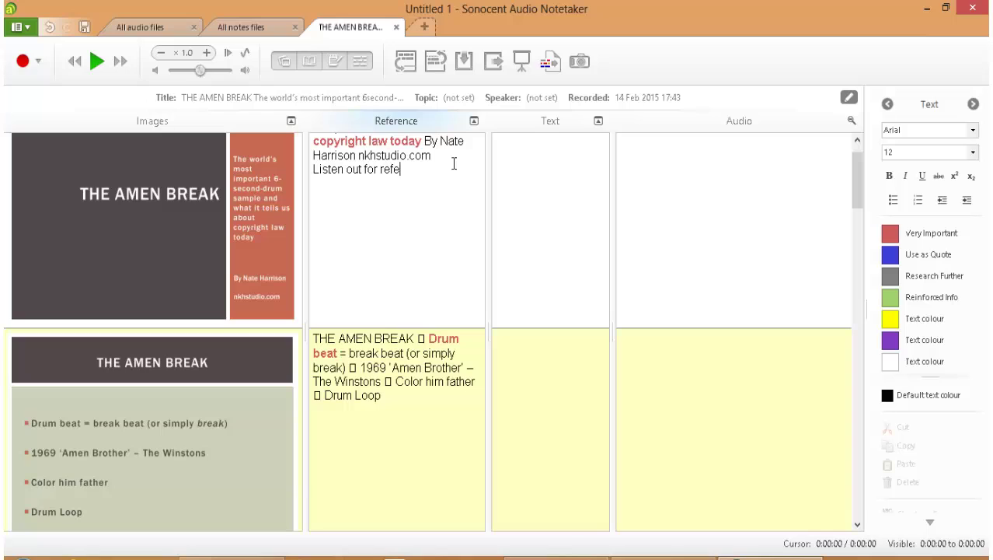
text(rences.)
- Switch the audio colour key from Interview to the Lecture template
click(640, 165)
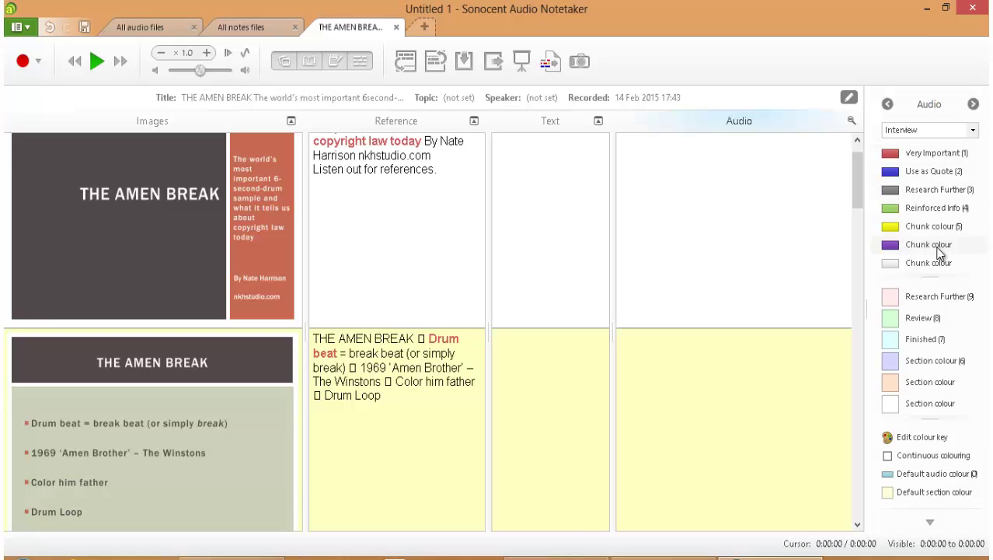
click(972, 131)
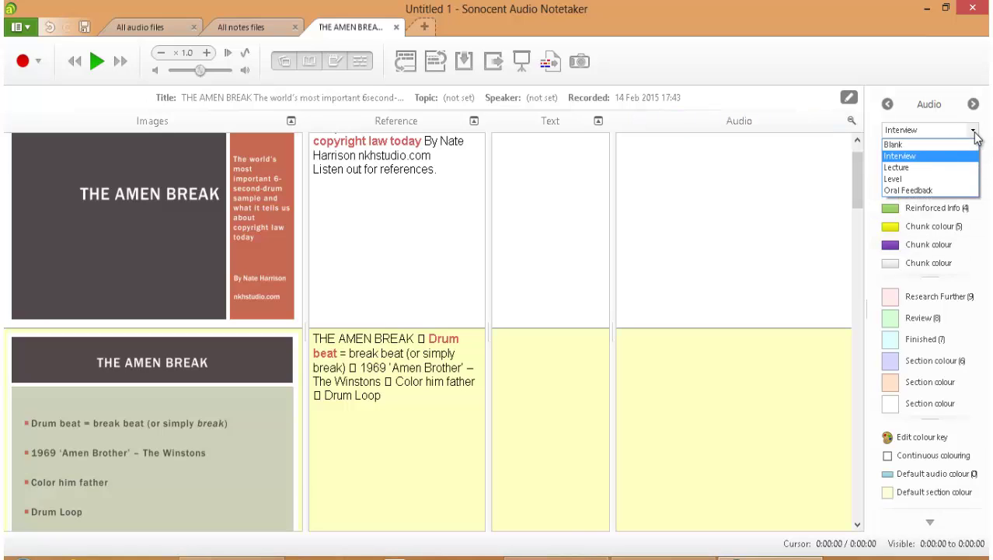
click(933, 167)
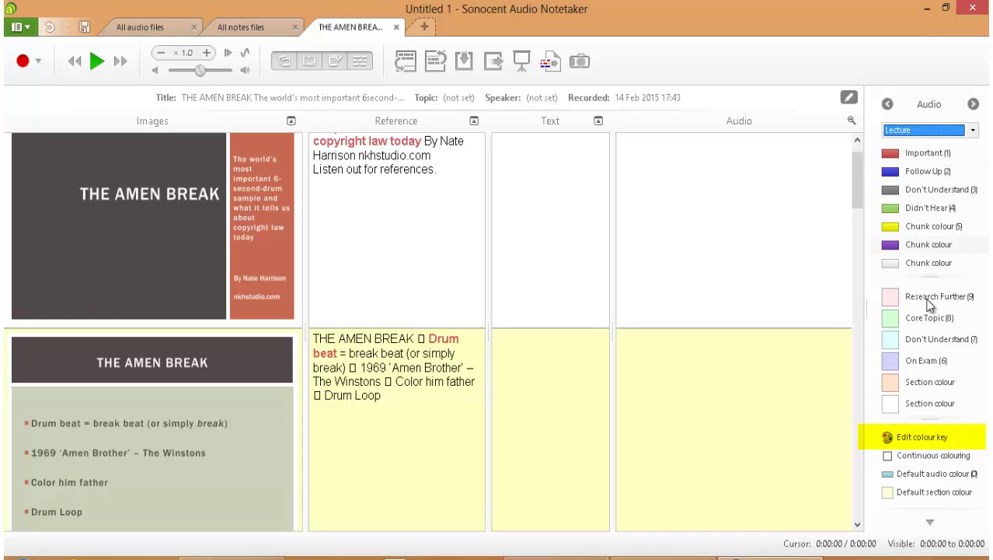
- Edit the Lecture colour key template and rename its yellow audio/text colour as "Find references"
click(924, 440)
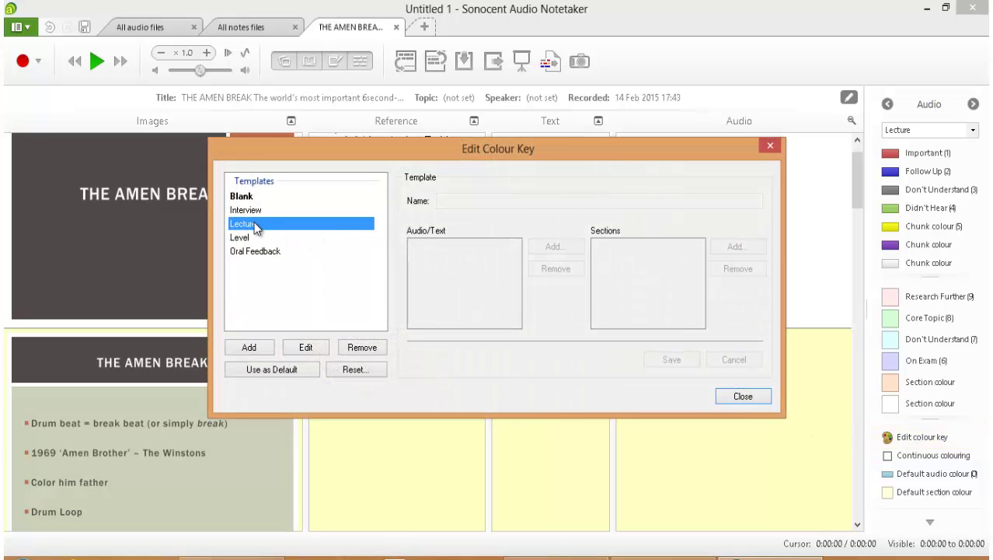
click(306, 349)
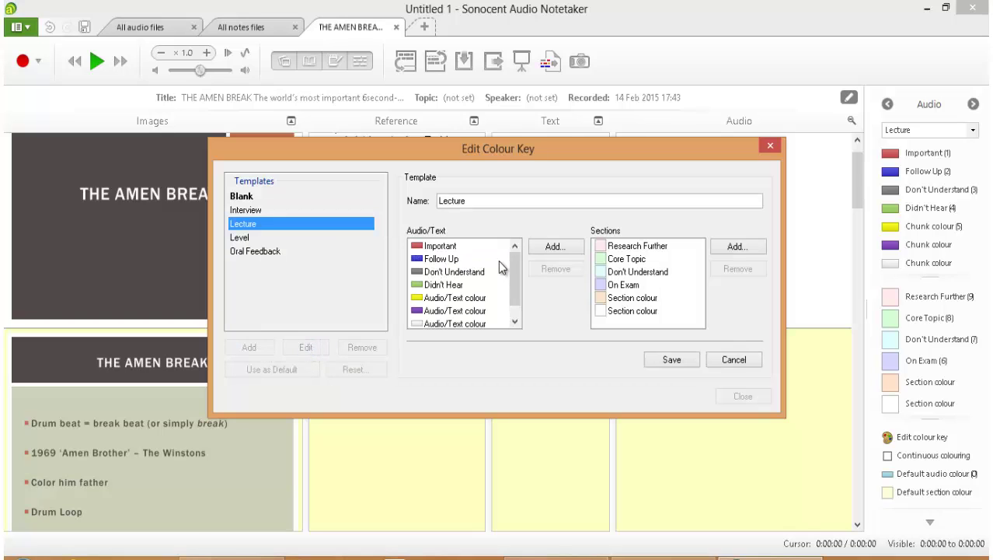
drag(514, 270, 516, 286)
scroll(513, 277, up, 1)
click(457, 304)
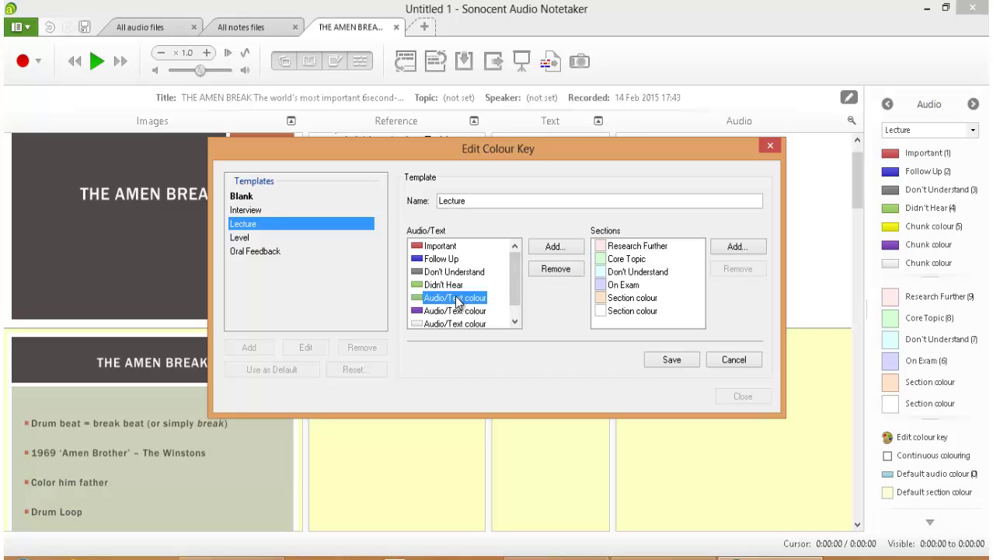
click(457, 302)
text(Find references)
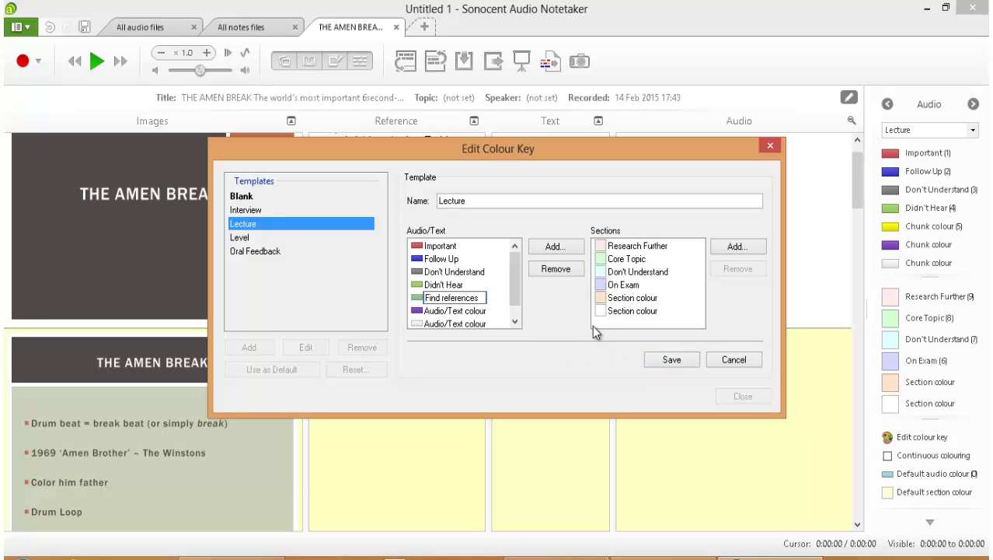
- Save the edited colour key over the existing Lecture template and reselect Lecture as the active colour key
click(634, 249)
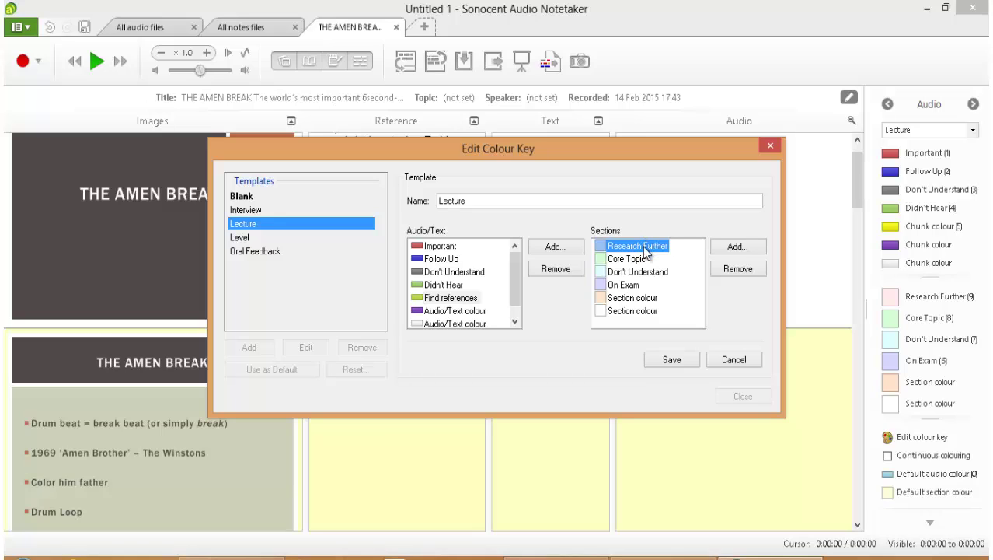
click(638, 261)
click(637, 272)
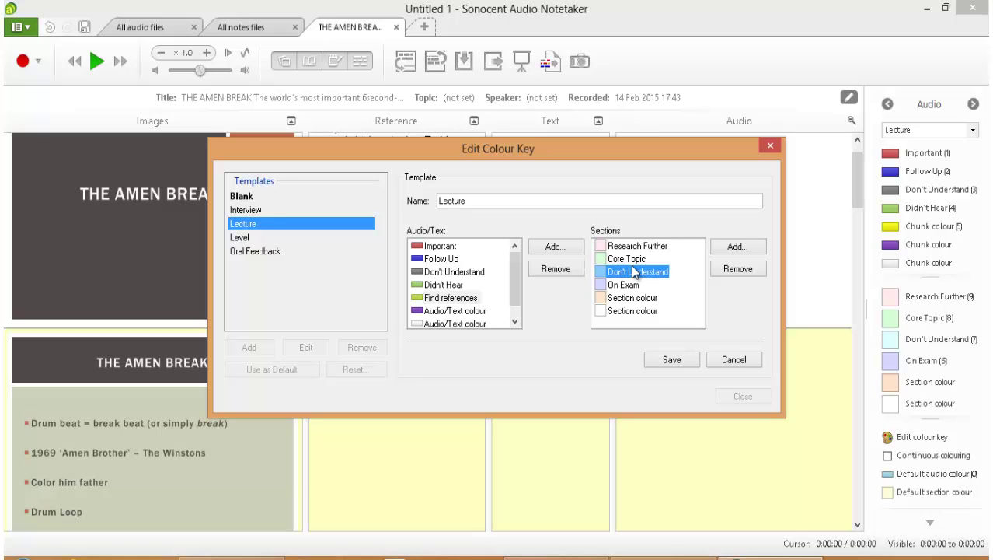
click(634, 261)
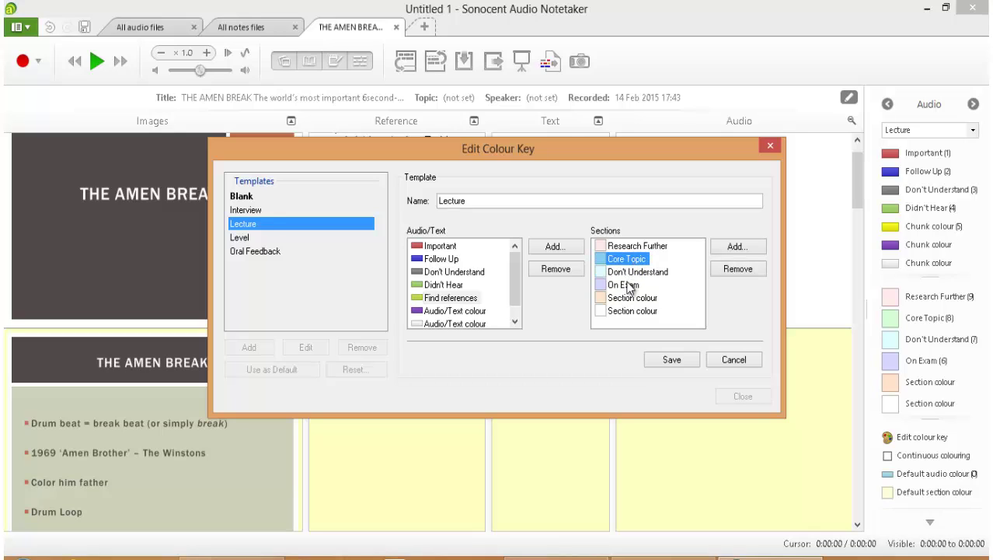
click(627, 285)
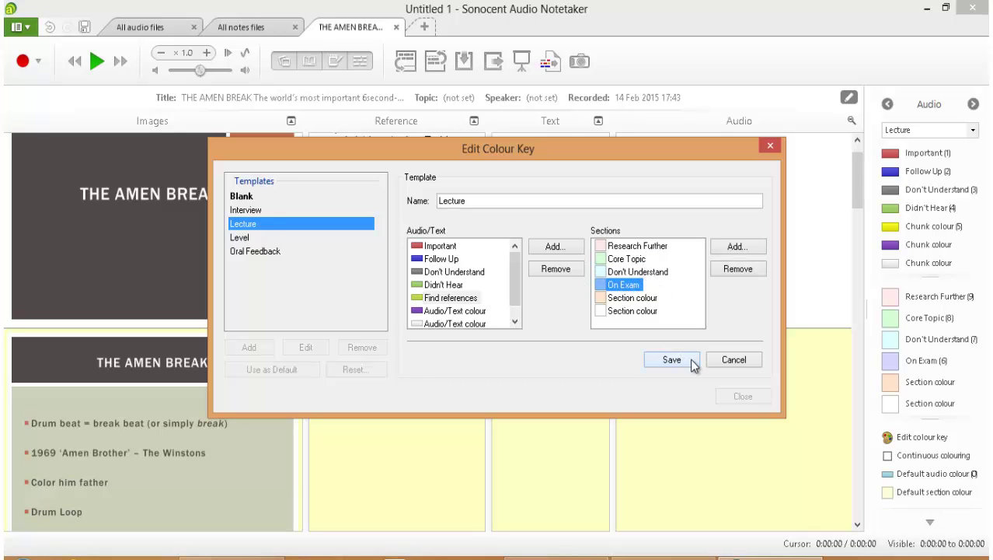
click(462, 297)
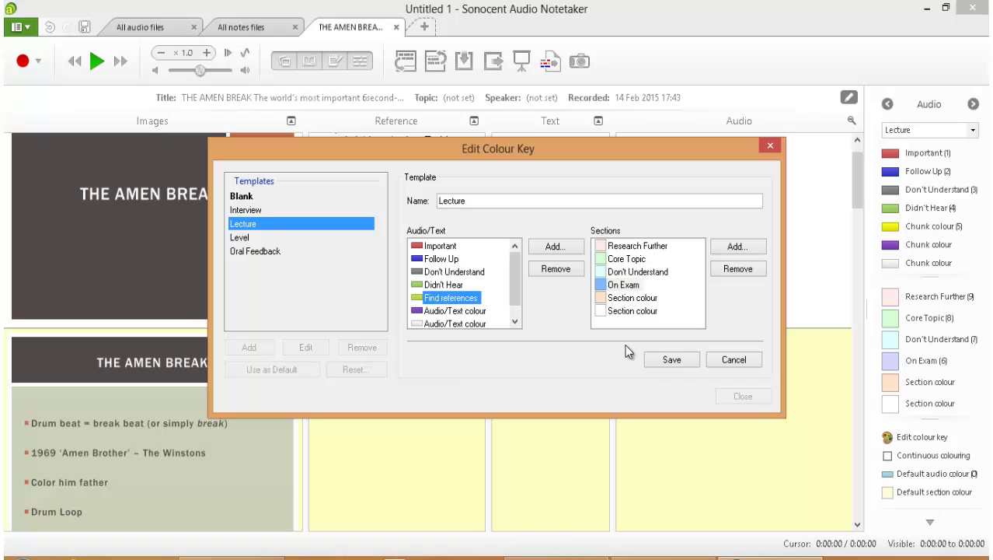
click(662, 360)
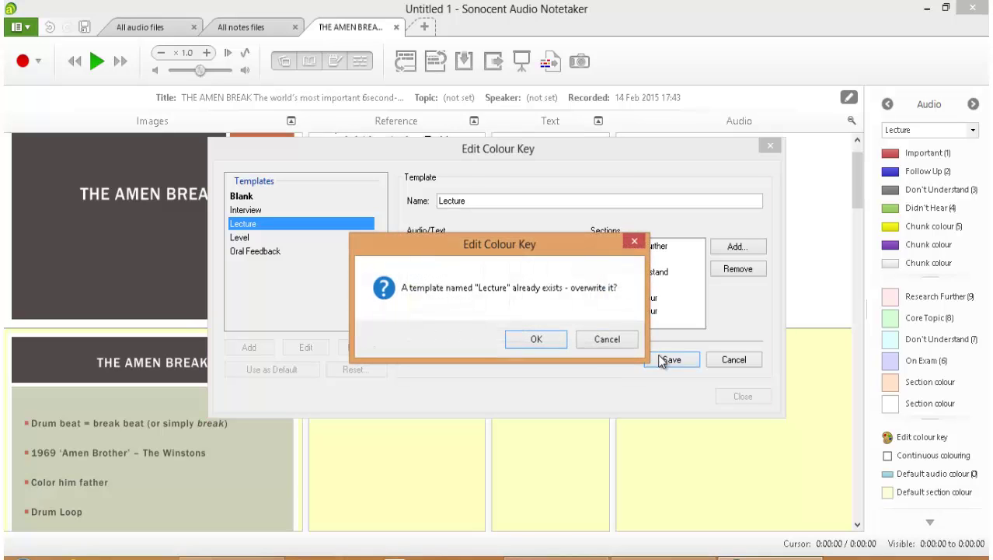
click(547, 338)
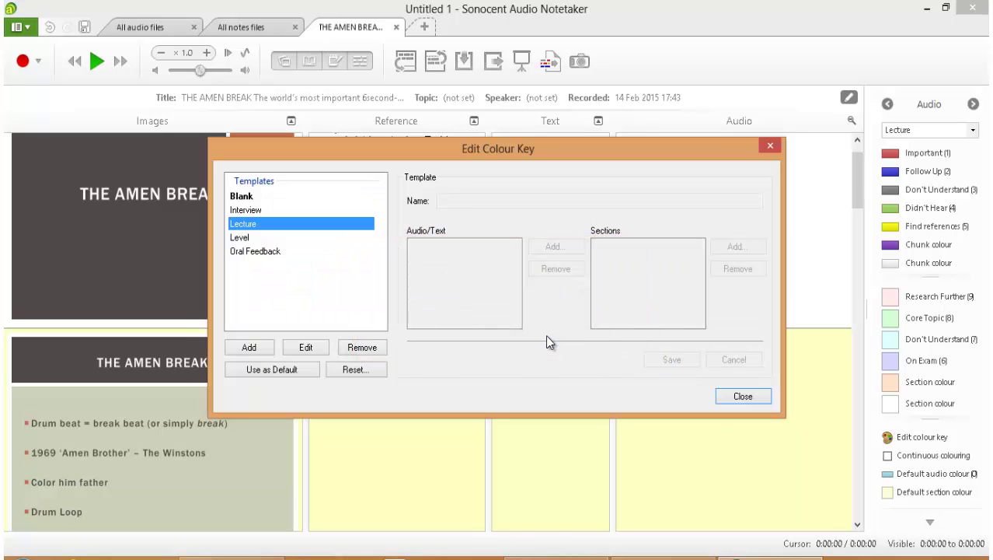
click(731, 396)
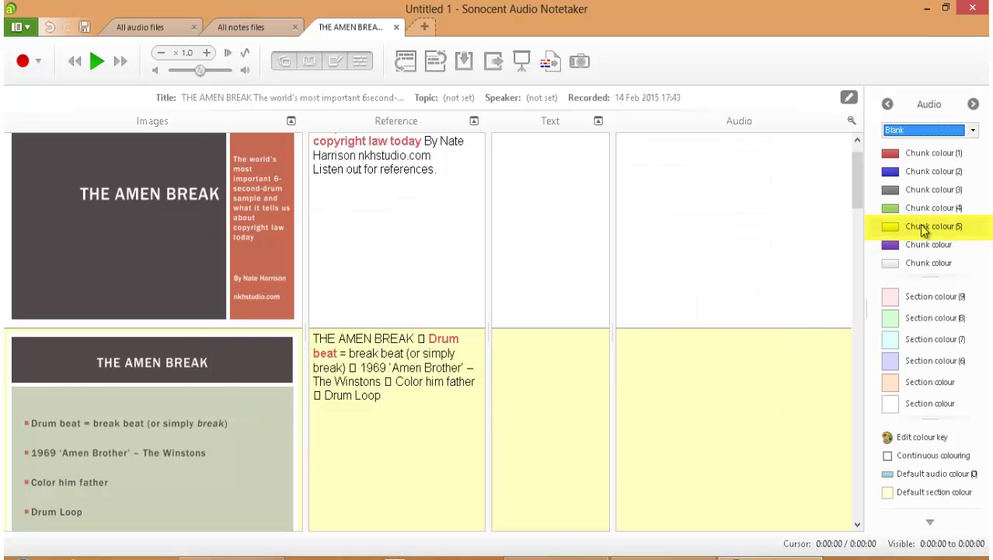
click(972, 130)
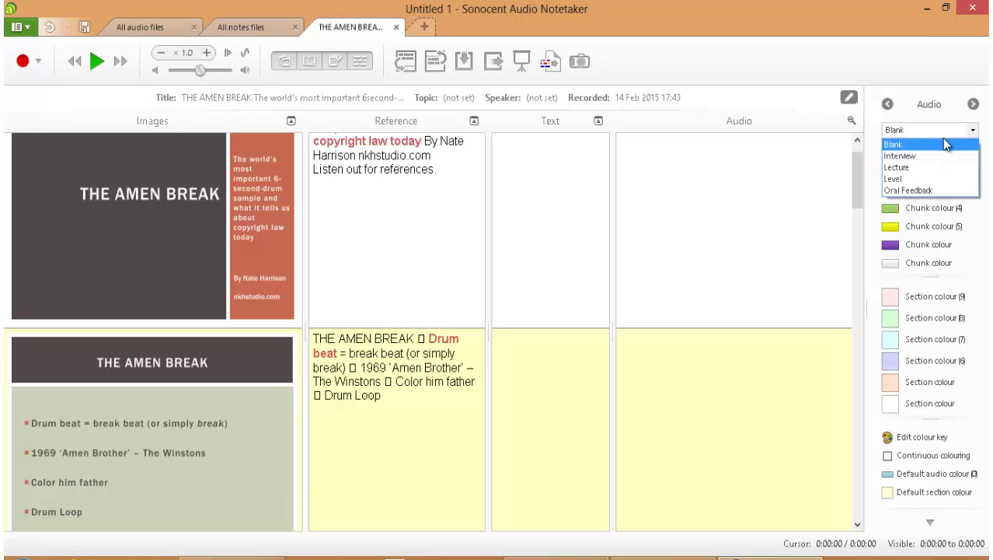
click(918, 165)
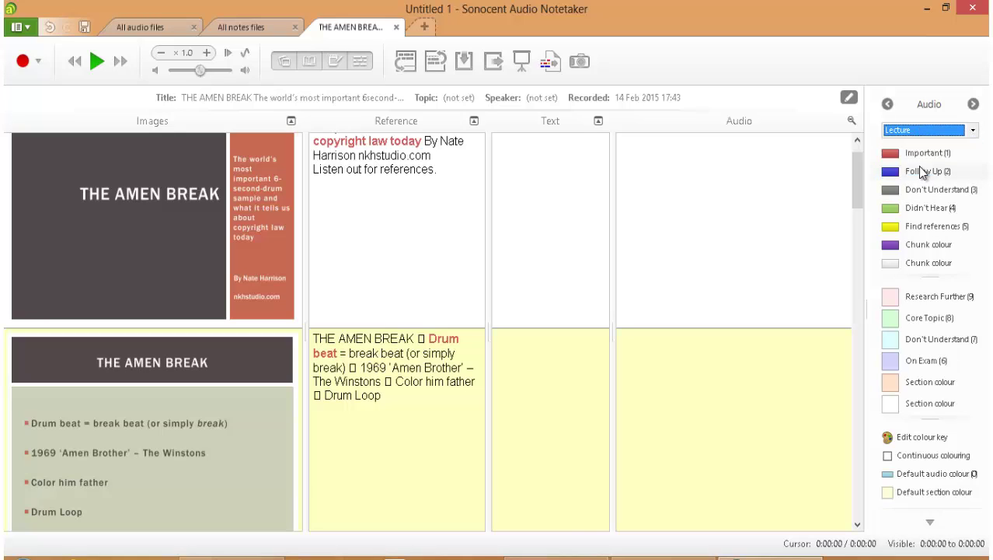
- Start recording from the microphone into the first slide's Audio section
click(662, 162)
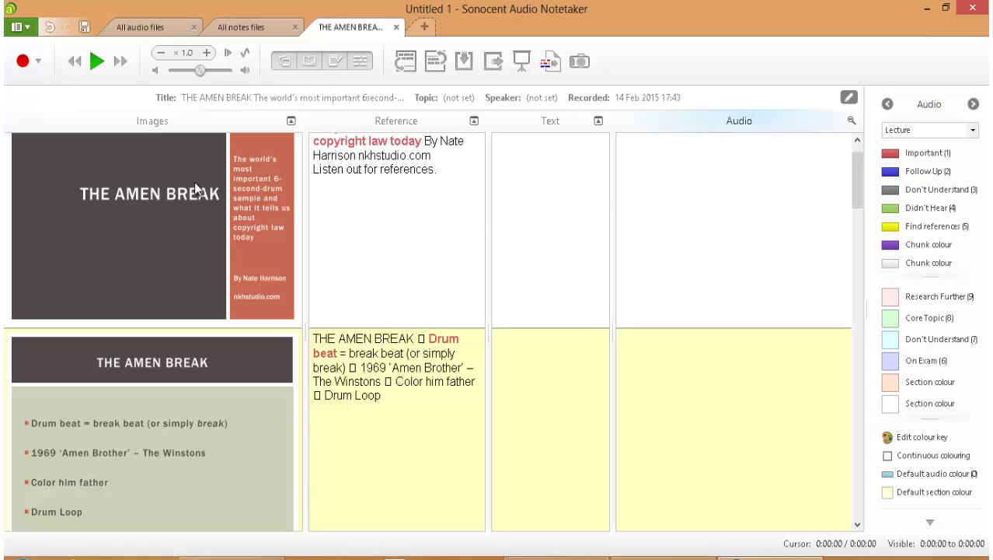
click(23, 64)
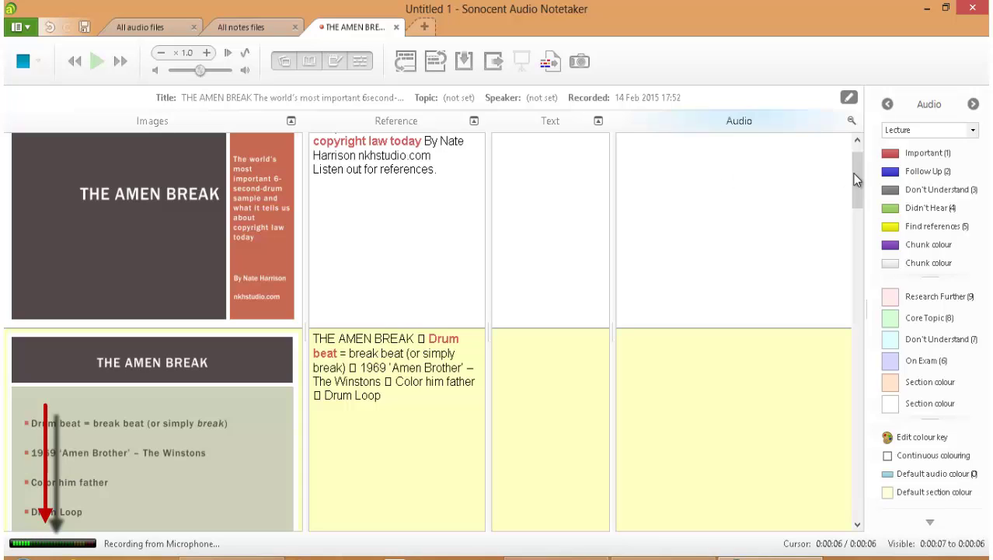
scroll(859, 170, up, 1)
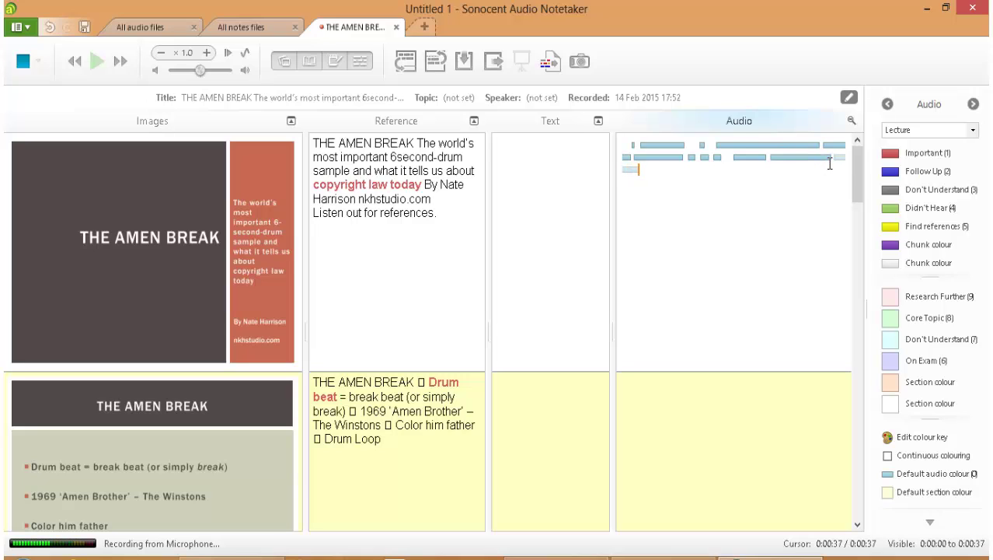
- Add the note "this is my note" to the first slide's Text section during recording, and move the recording on to the second slide
text(this )
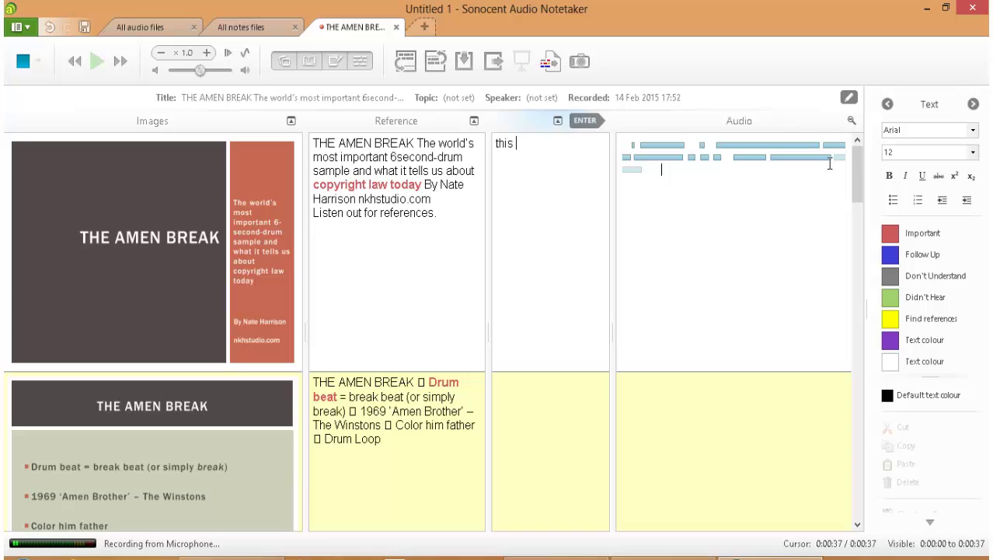
text(is my m)
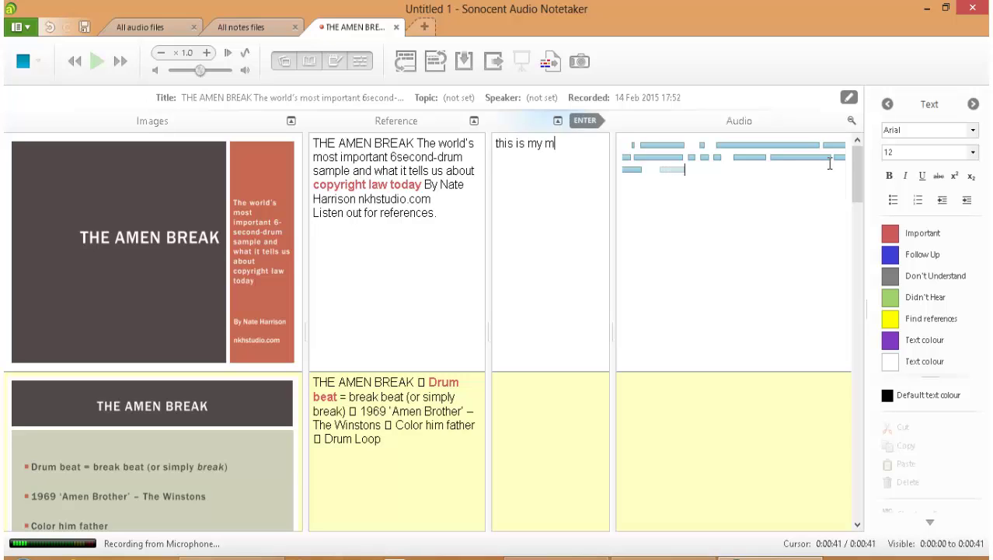
key(BackSpace)
text(note)
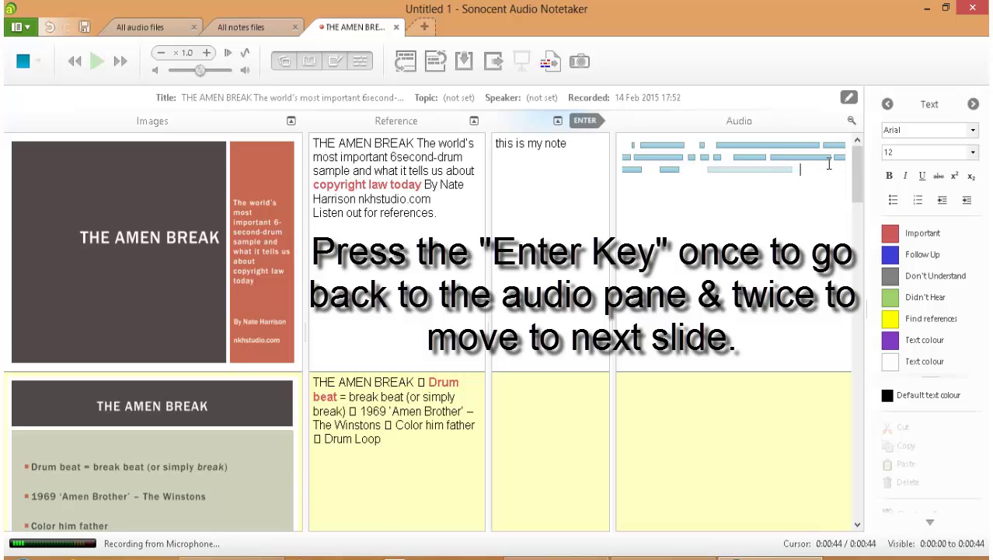
key(Return)
key(Return)
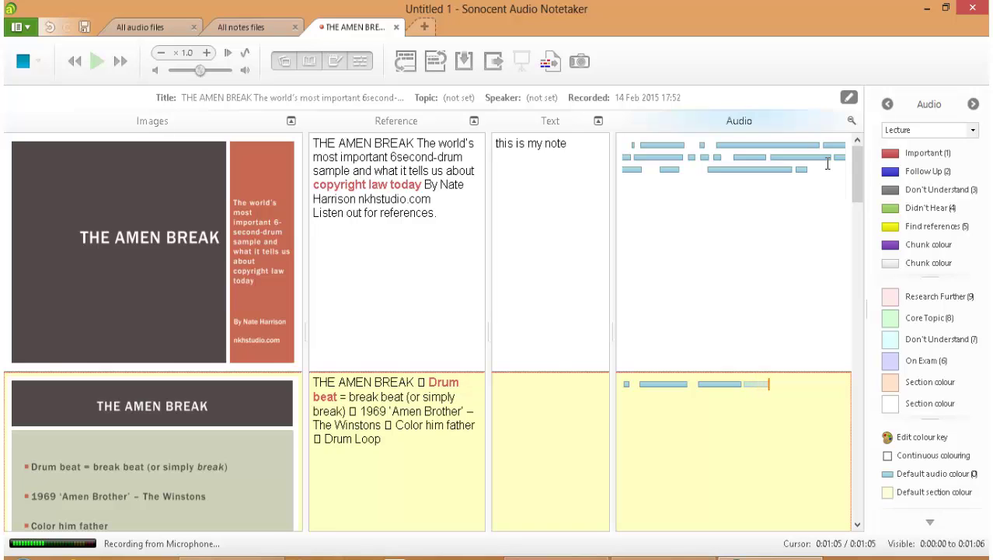
- Add the note "more notes" to the second slide's Text section while recording continues
text(more )
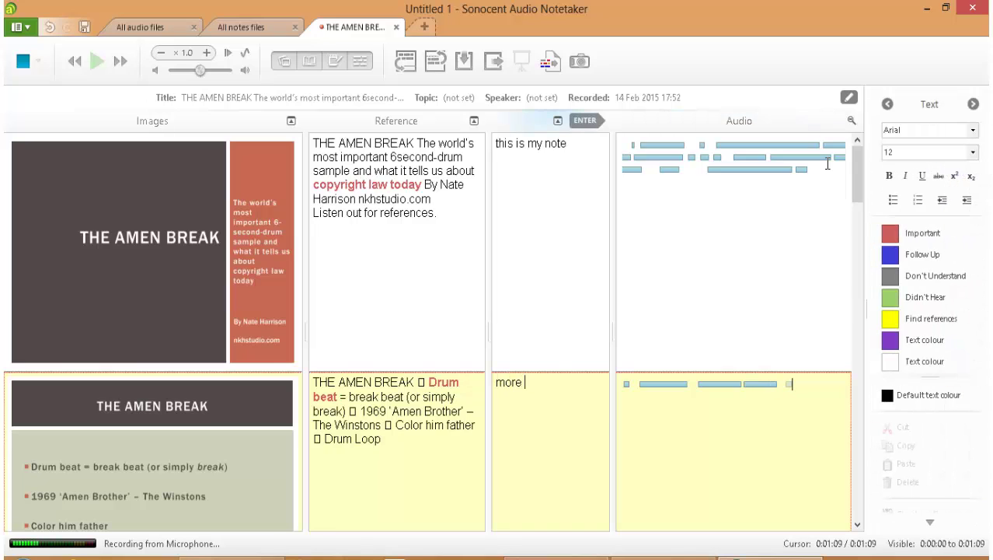
text(notes)
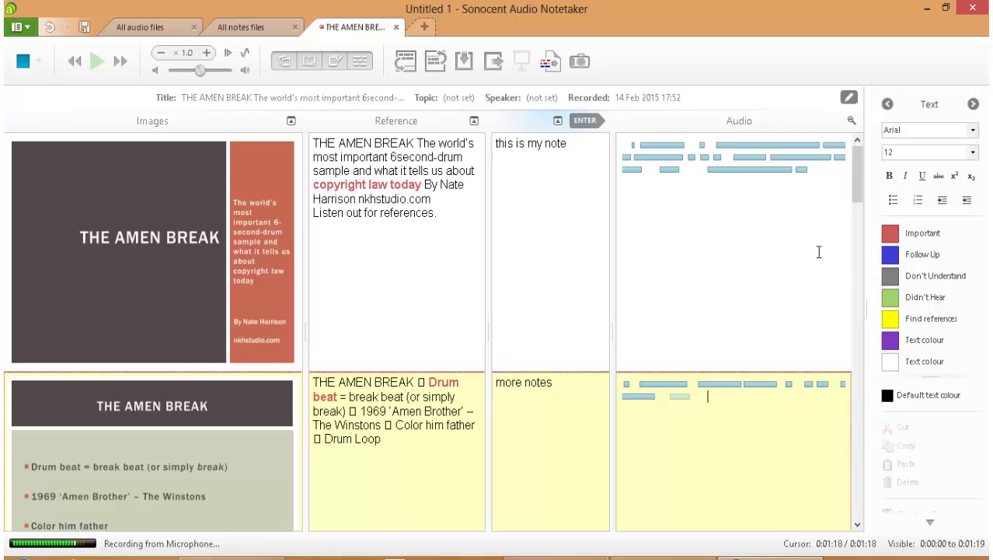
click(930, 523)
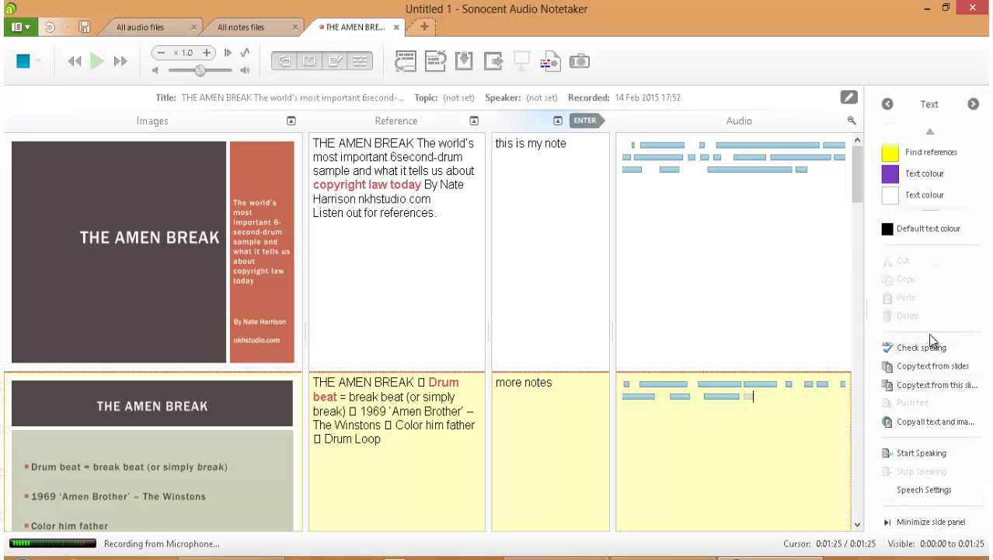
click(927, 133)
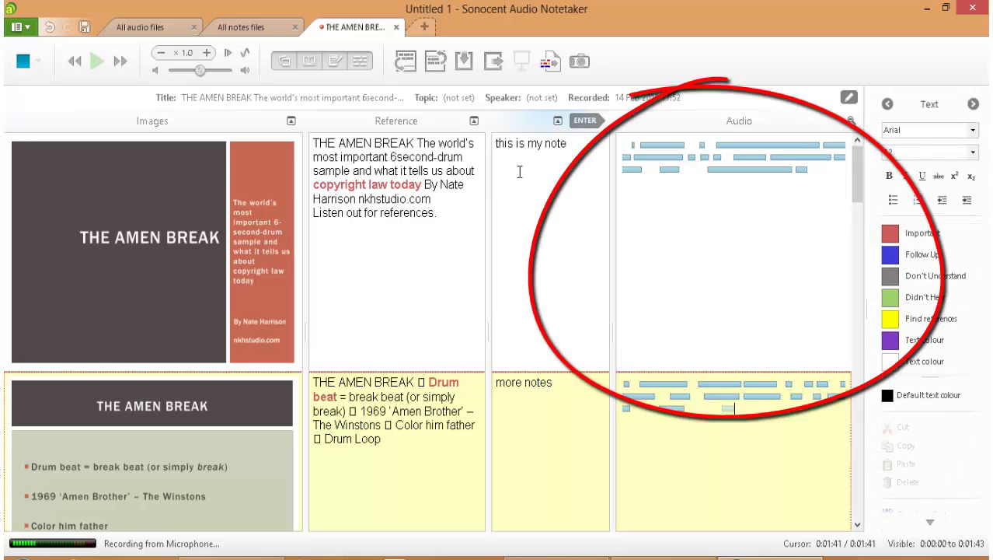
- Go back to the first slide during recording and add the line "more notes" under its existing note
click(815, 183)
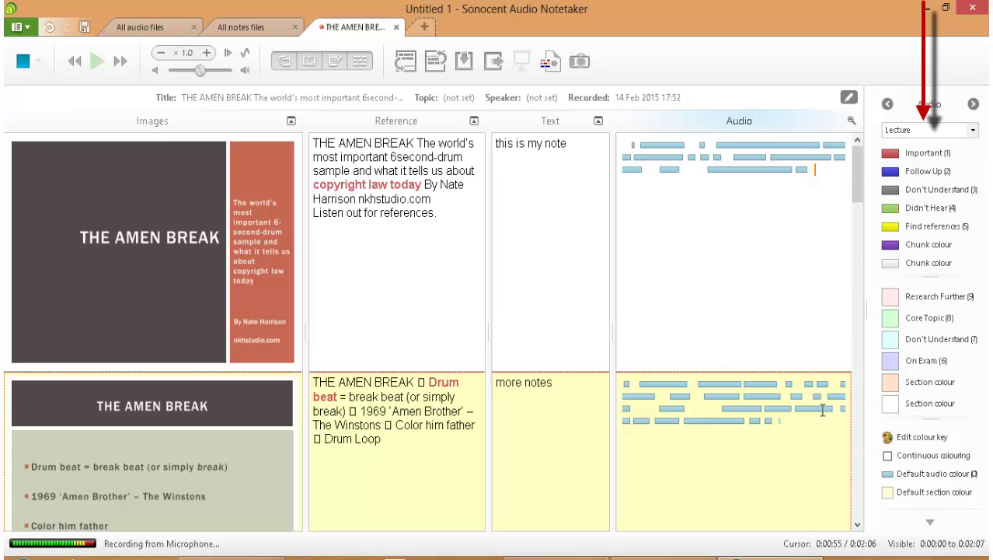
text(mo)
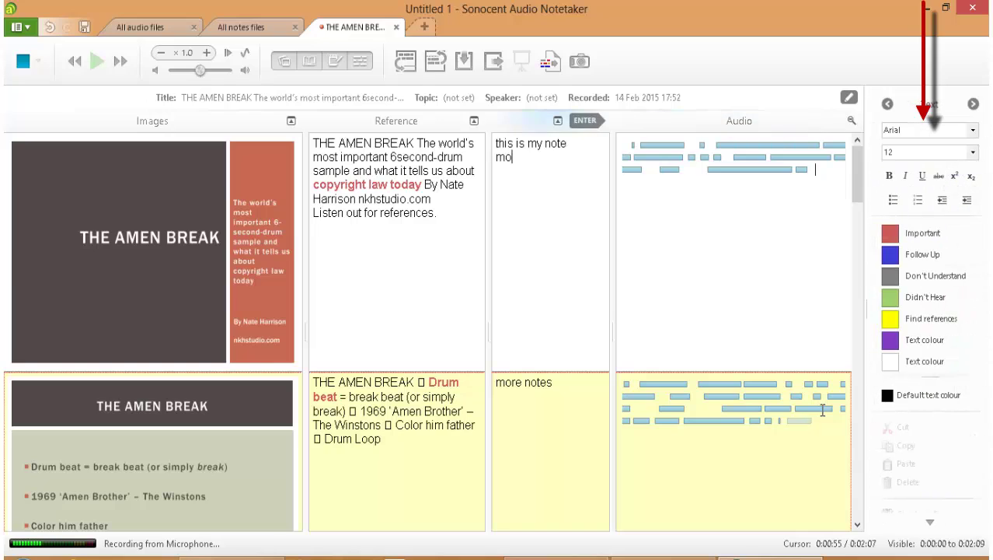
text(re notes)
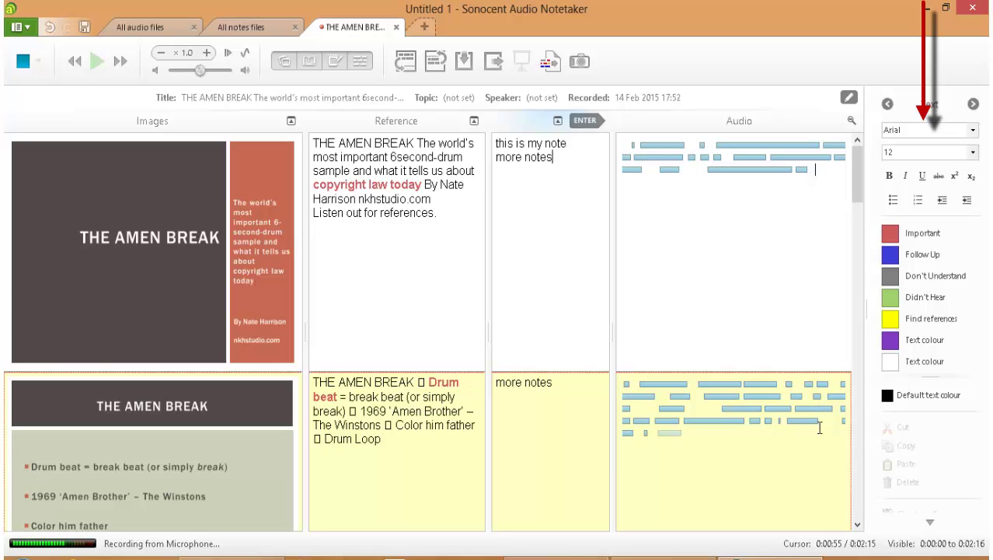
- Return to the live recording position in the second slide's audio and mark the current chunk as Important
scroll(838, 406, down, 3)
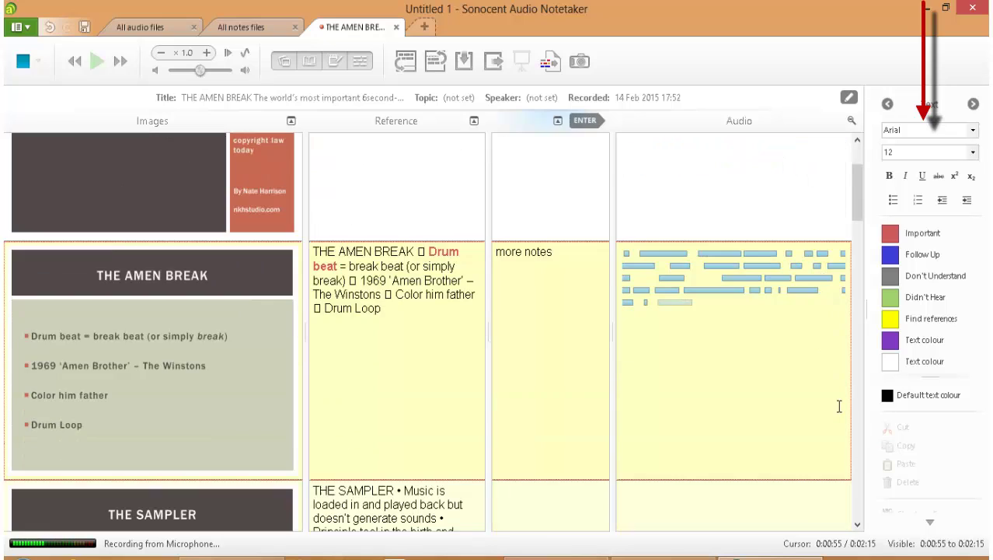
click(726, 309)
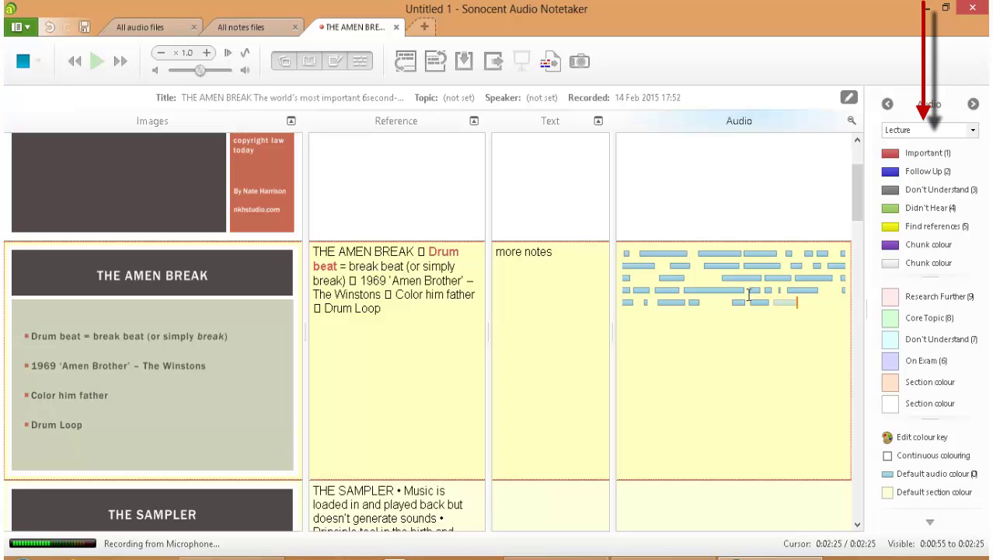
key(1)
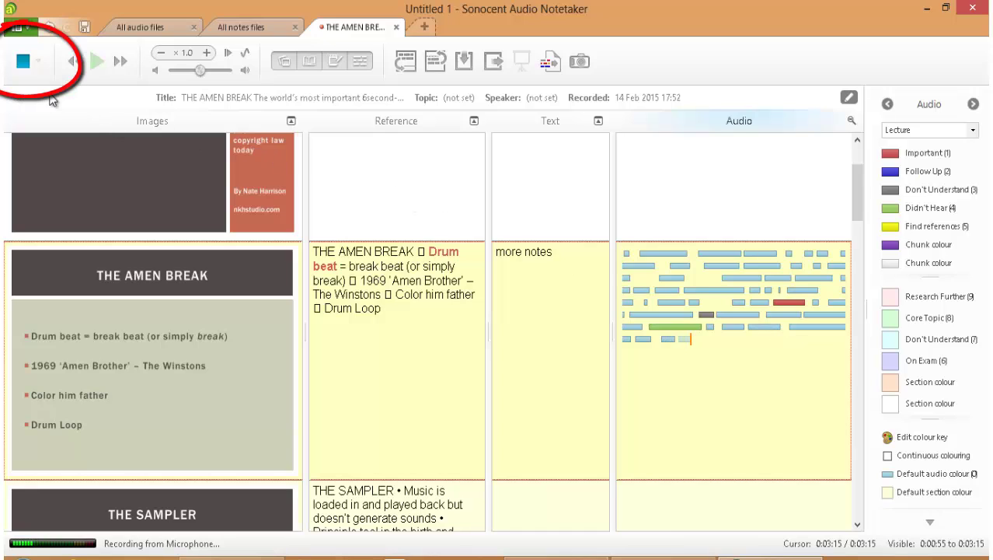
- Stop the microphone recording and return to the first slide
scroll(96, 123, up, 1)
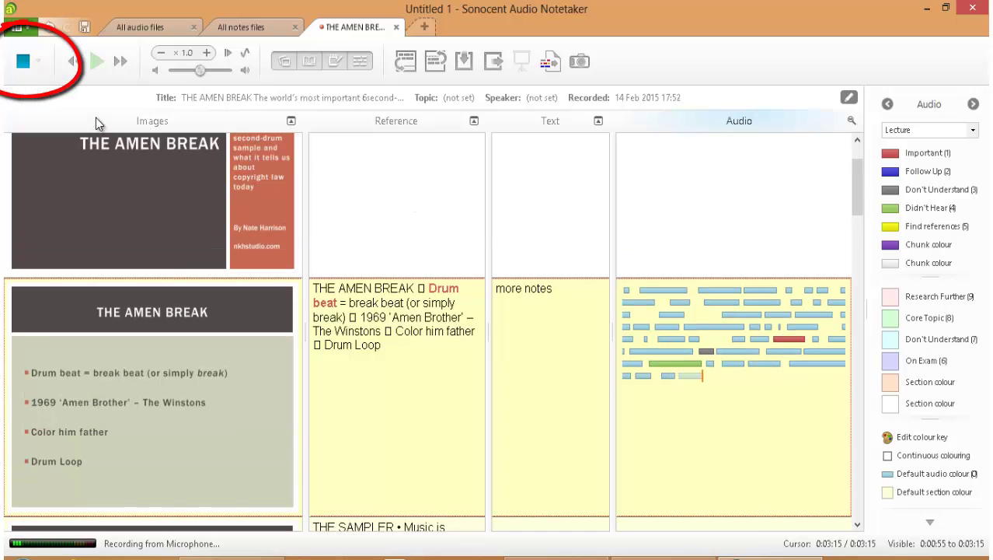
click(25, 65)
scroll(583, 261, up, 3)
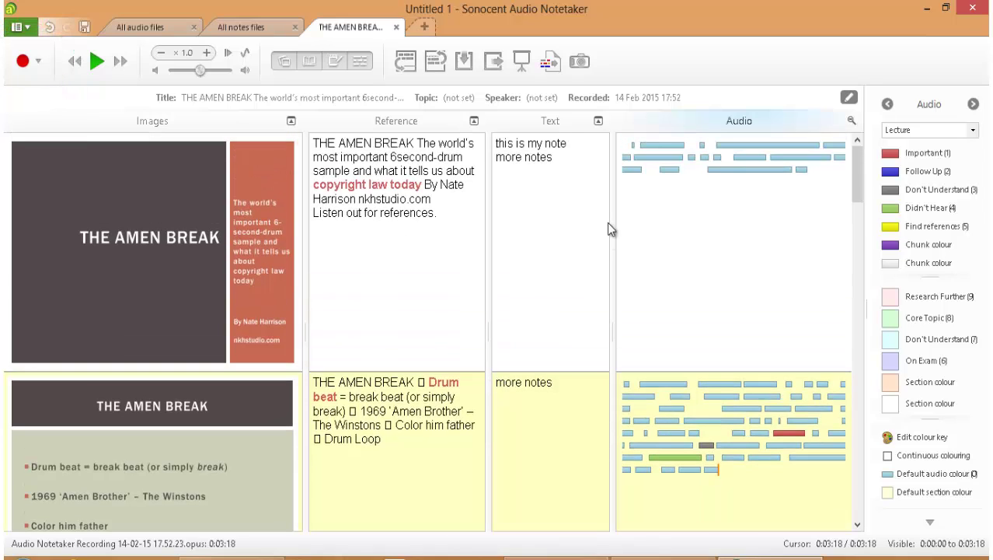
- Play the recording back from the beginning of the first slide's audio
click(381, 179)
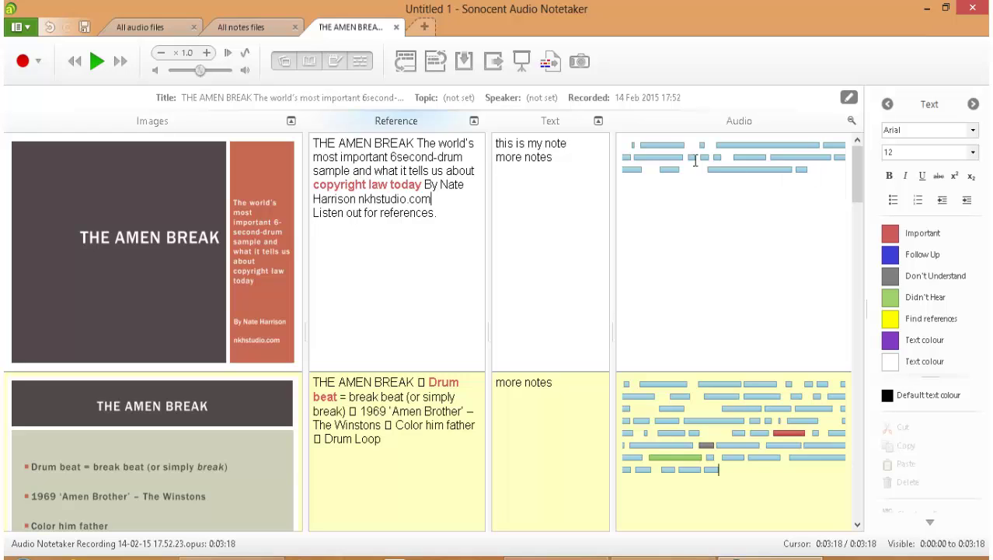
click(631, 145)
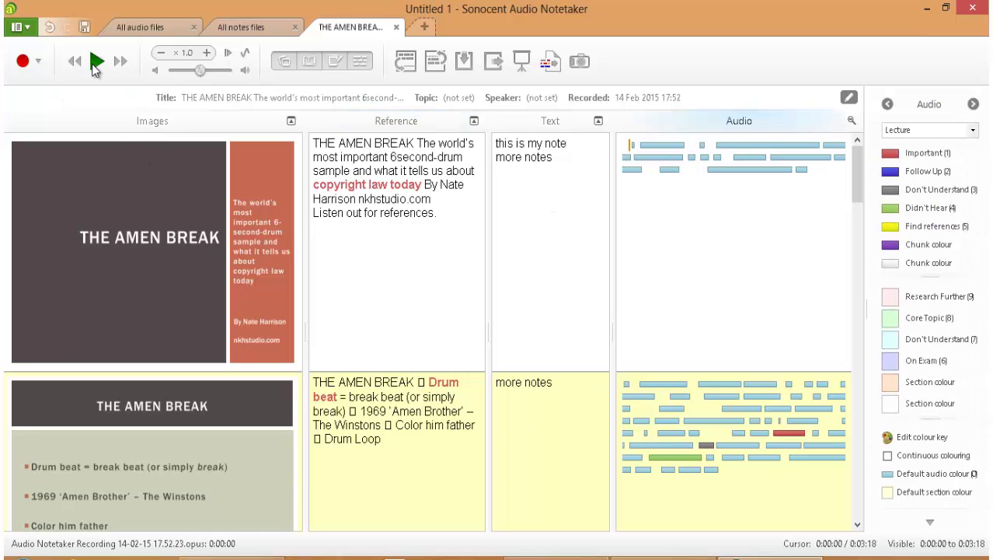
click(95, 62)
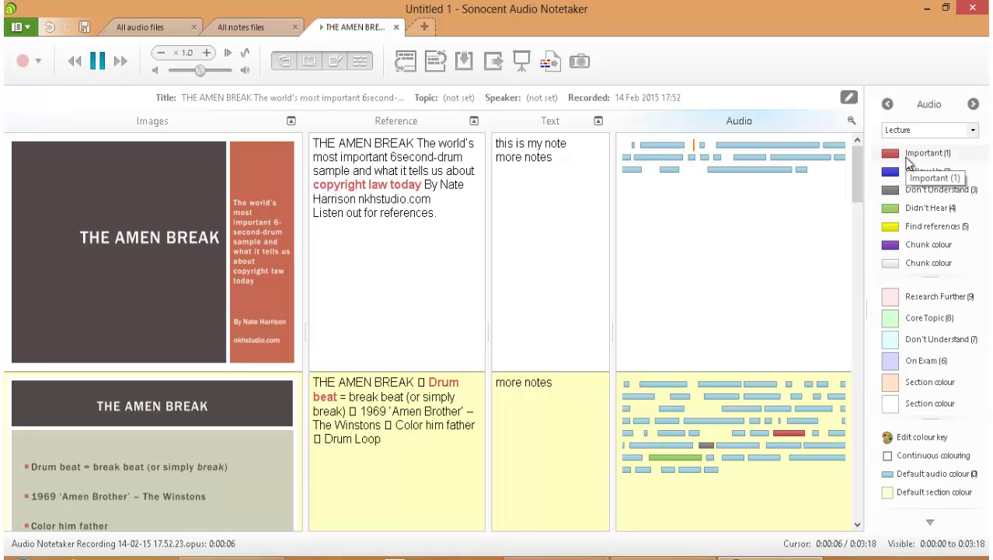
- Mark the short chunk playing at 0:00:06 as Important and the following long chunk as Follow Up, then pause and resume playback
click(909, 160)
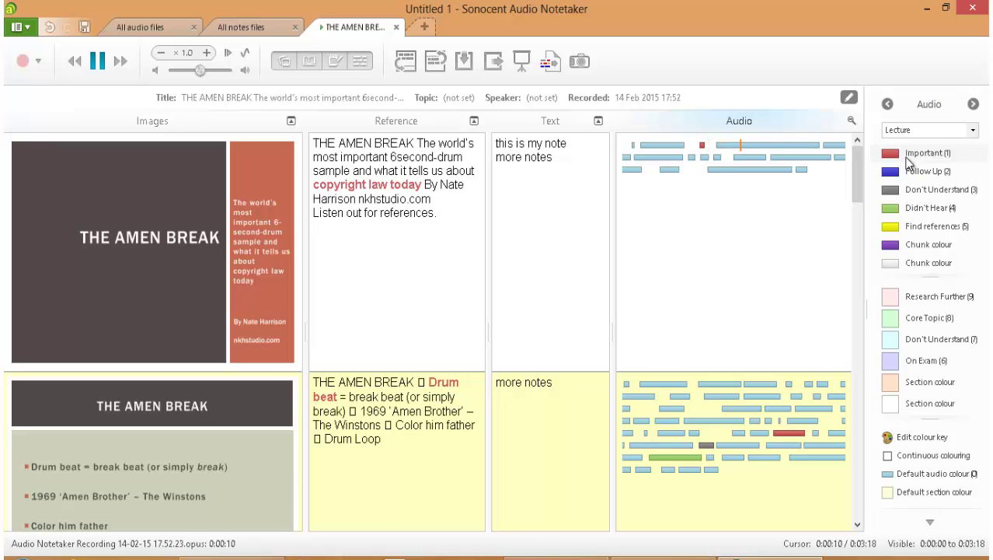
key(2)
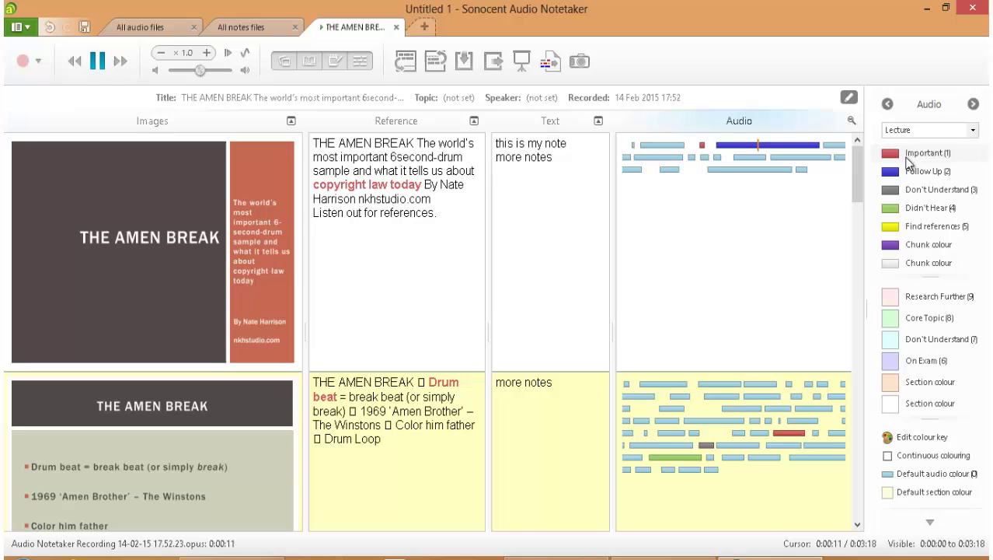
click(97, 64)
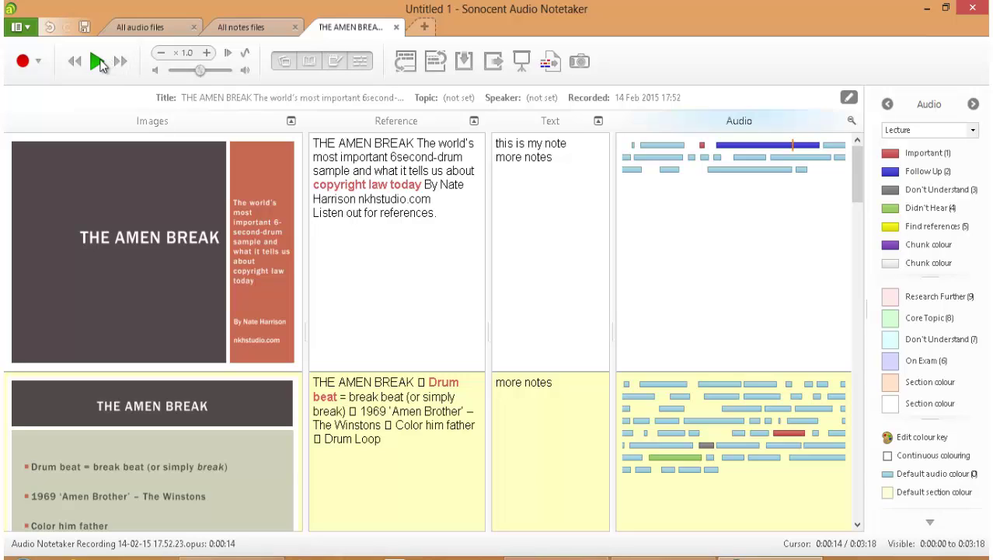
click(97, 64)
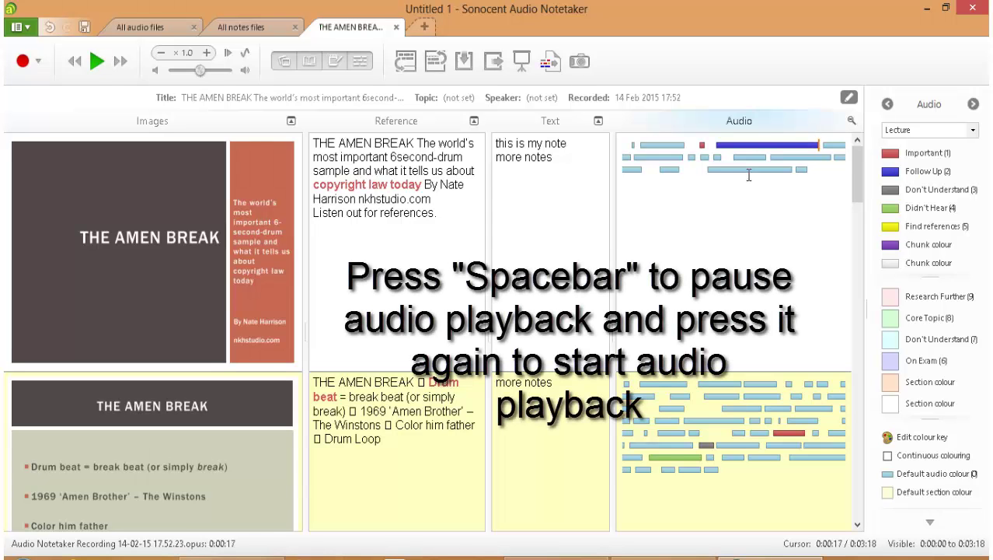
- Add the line "another note" to the first slide's Text section with playback paused
key(Return)
text(a)
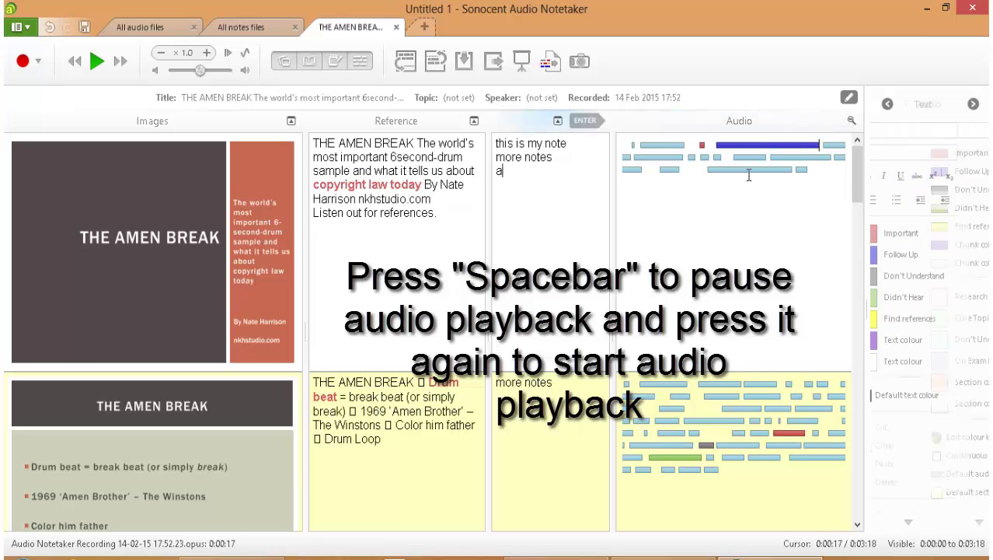
text(nother note)
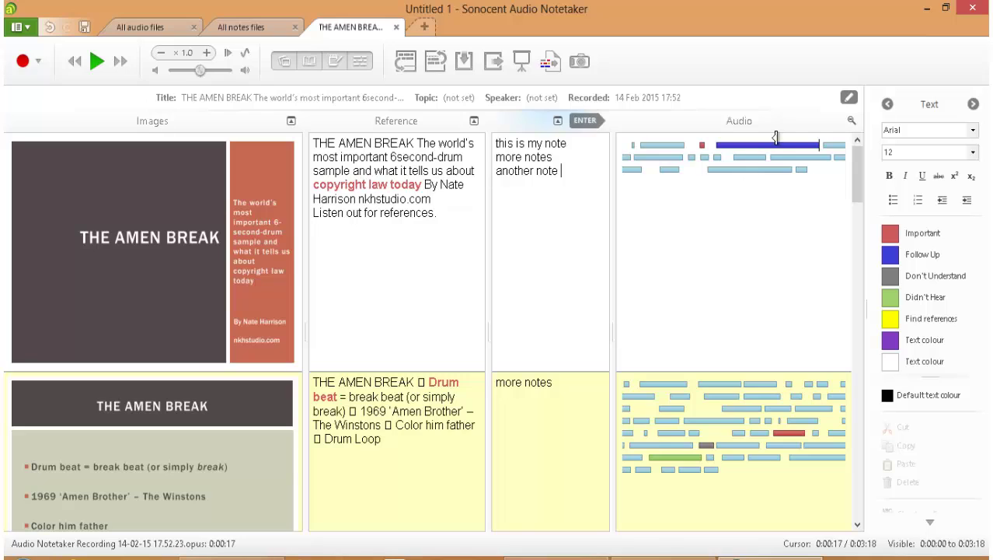
- Open the document's details for editing and go through the title, topic and speaker fields
click(850, 97)
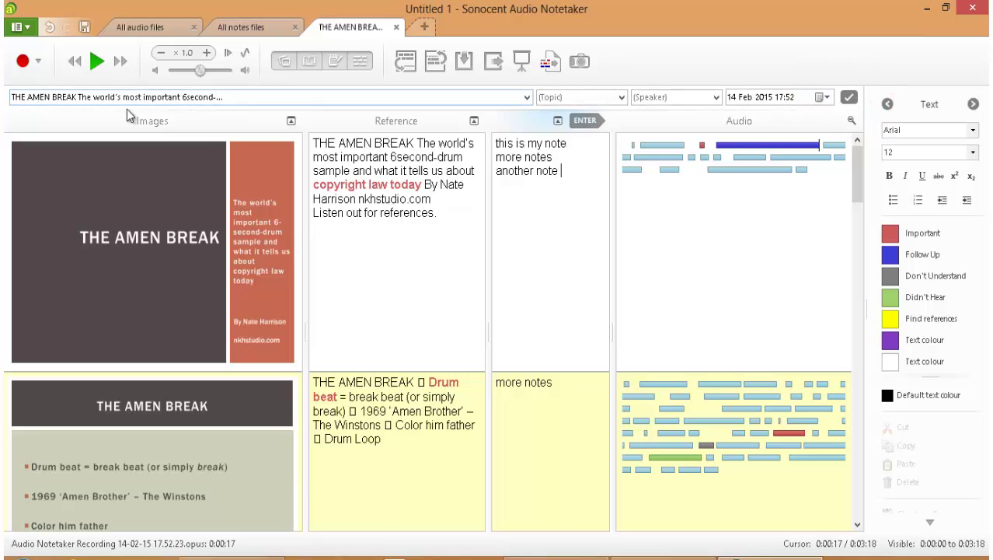
click(222, 98)
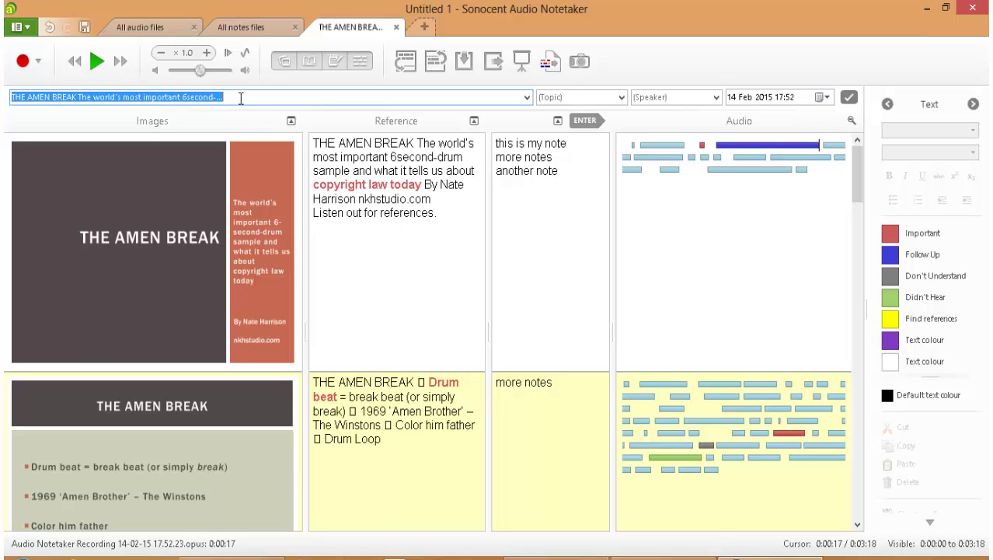
click(548, 97)
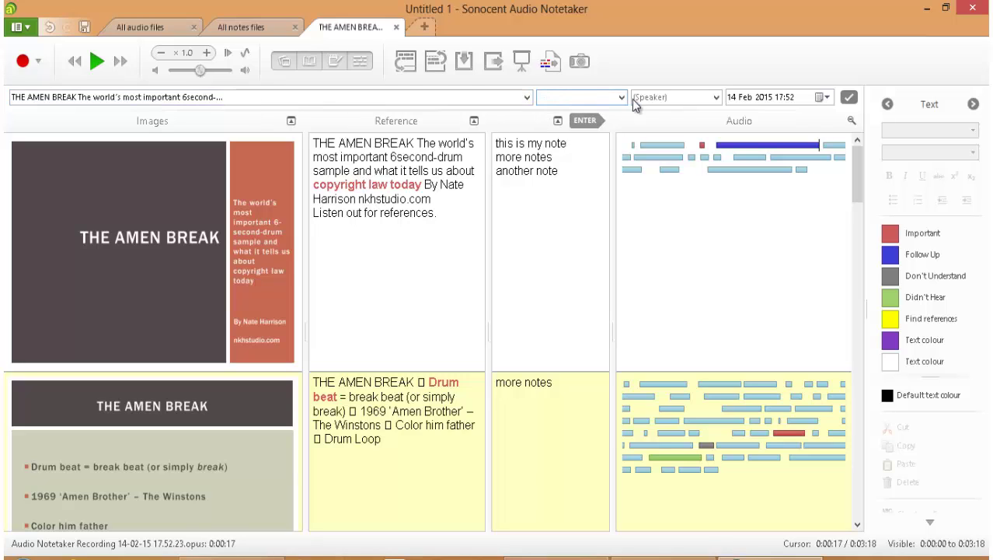
click(676, 99)
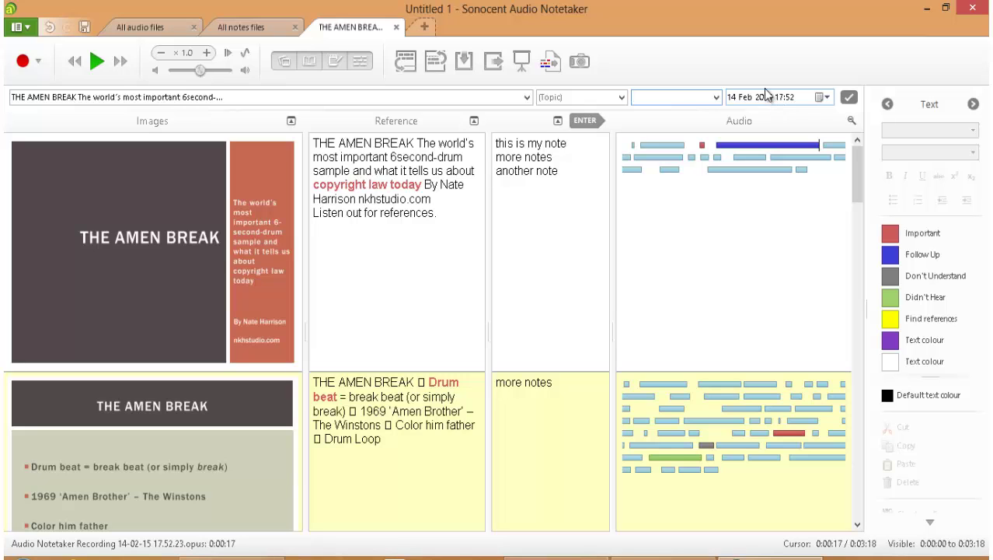
- View the lists of all audio files and all notes files, then return to the THE AMEN BREAK notes
click(261, 28)
click(161, 28)
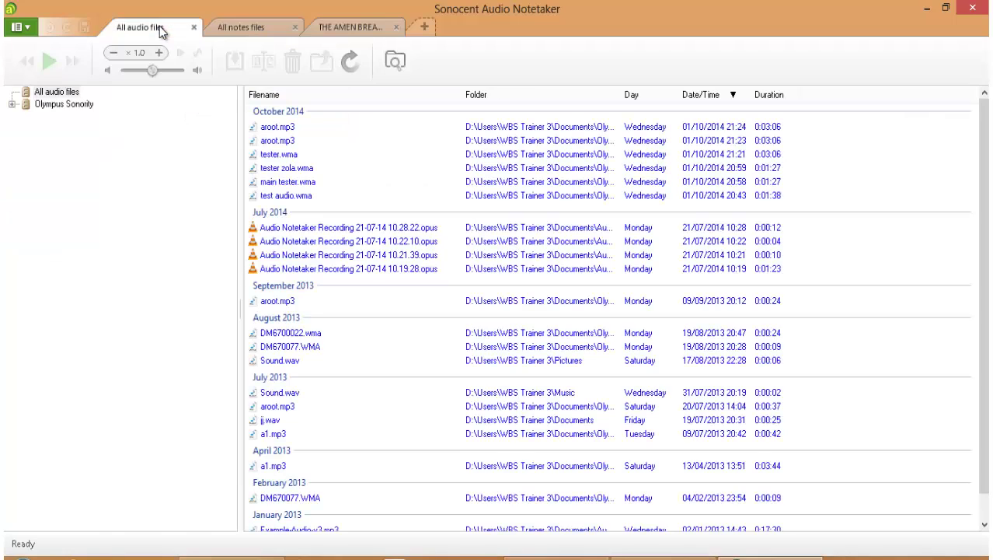
click(247, 28)
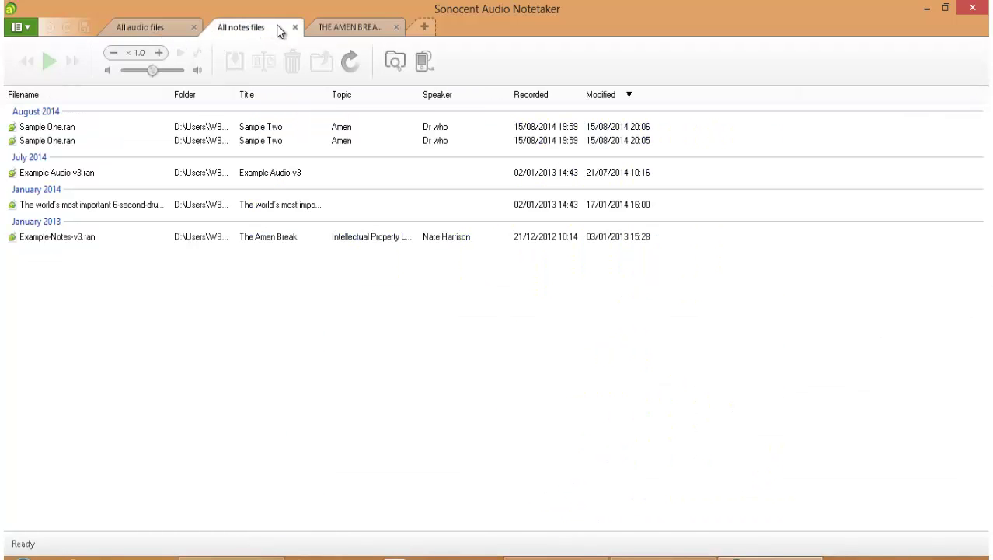
click(321, 28)
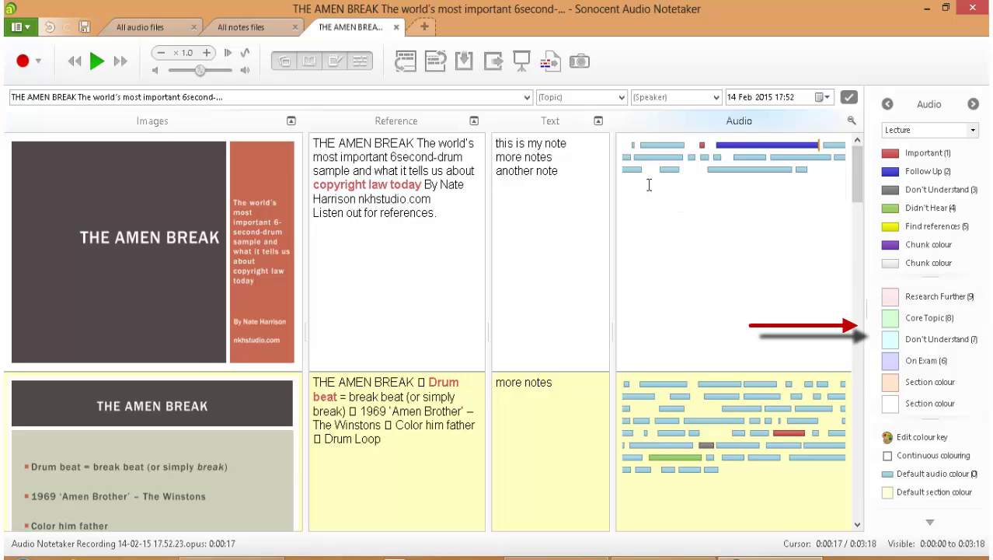
- Insert a blank section after the end of the first slide's audio
click(813, 171)
click(404, 62)
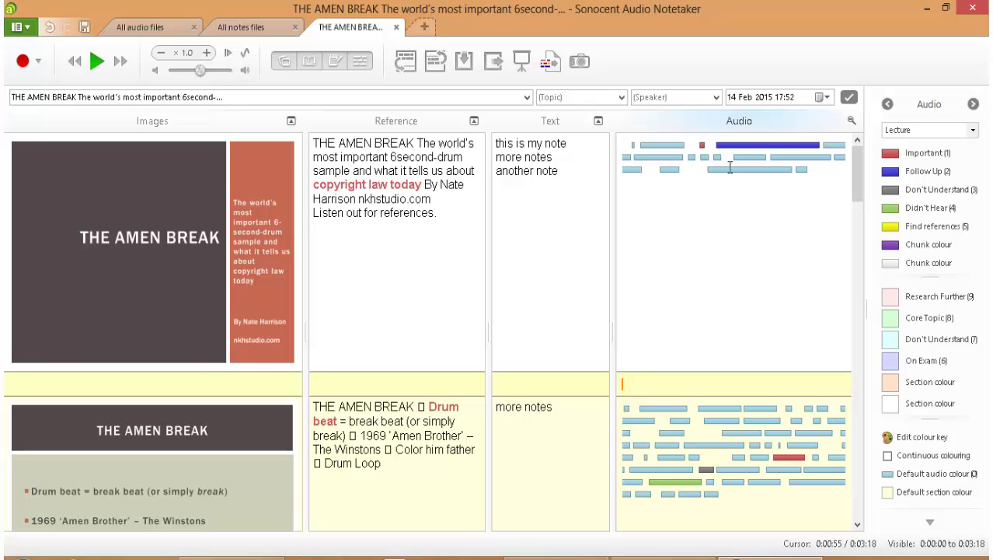
- Move the blue Follow Up chunk from the first slide's audio into the blank section below it, then check that section's Text and Reference areas
click(742, 142)
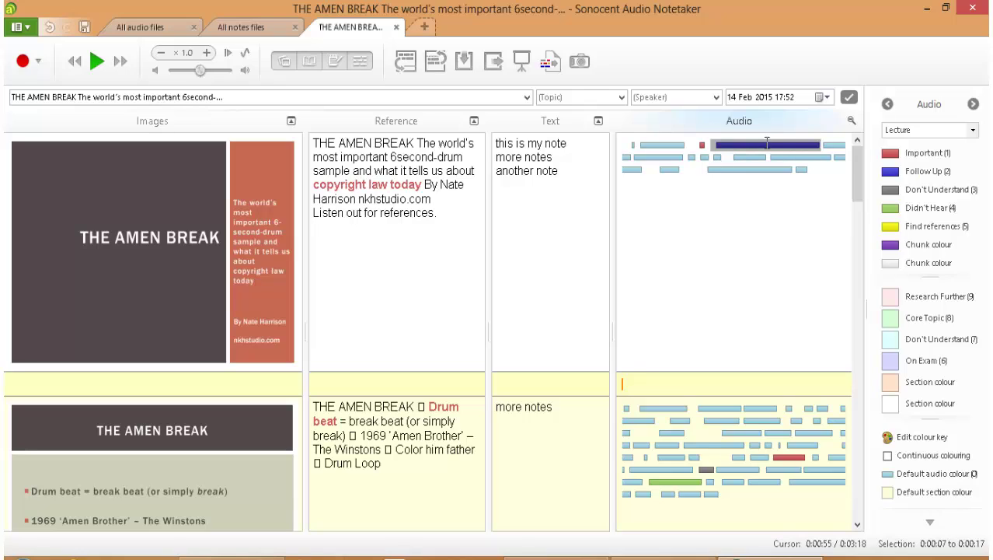
click(778, 145)
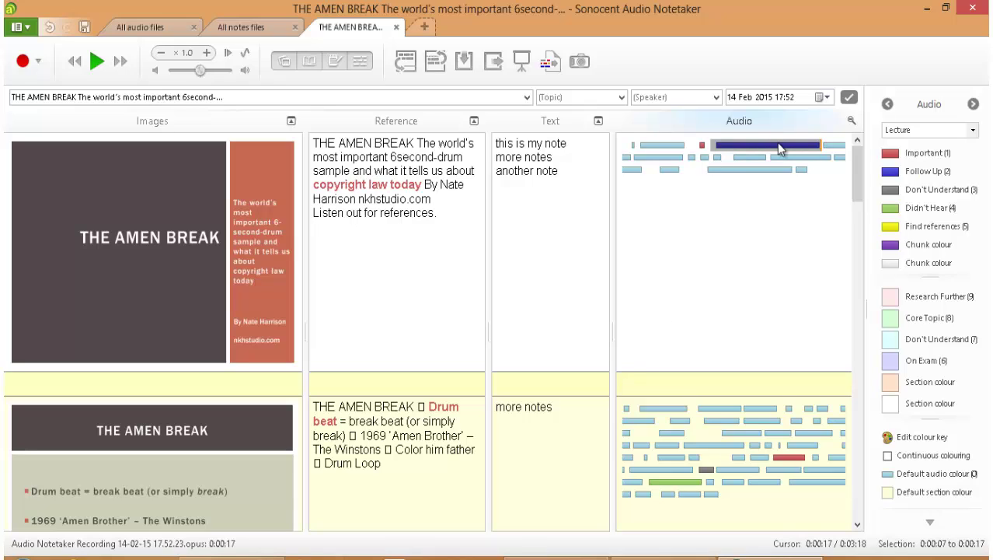
click(673, 387)
key(ctrl+x)
key(ctrl+v)
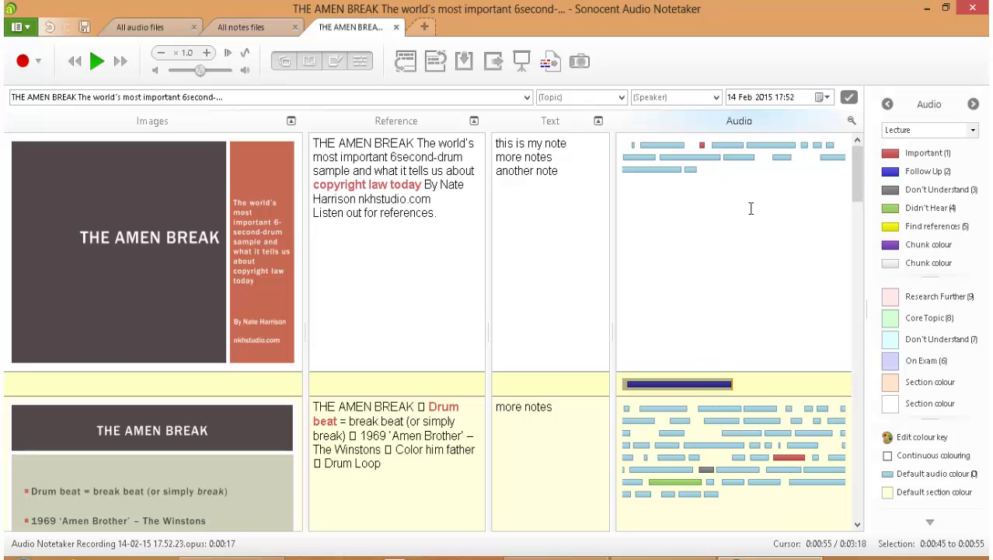
click(528, 381)
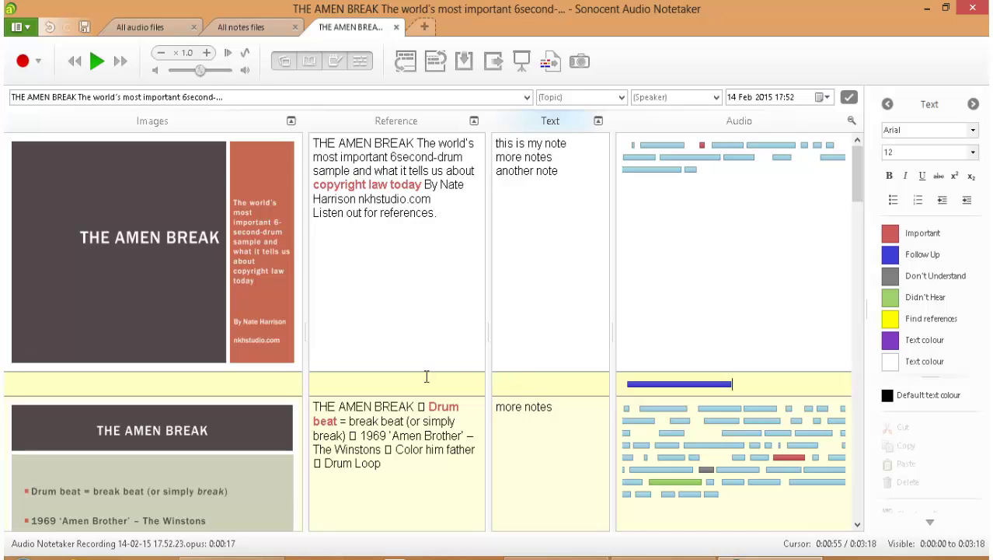
click(378, 378)
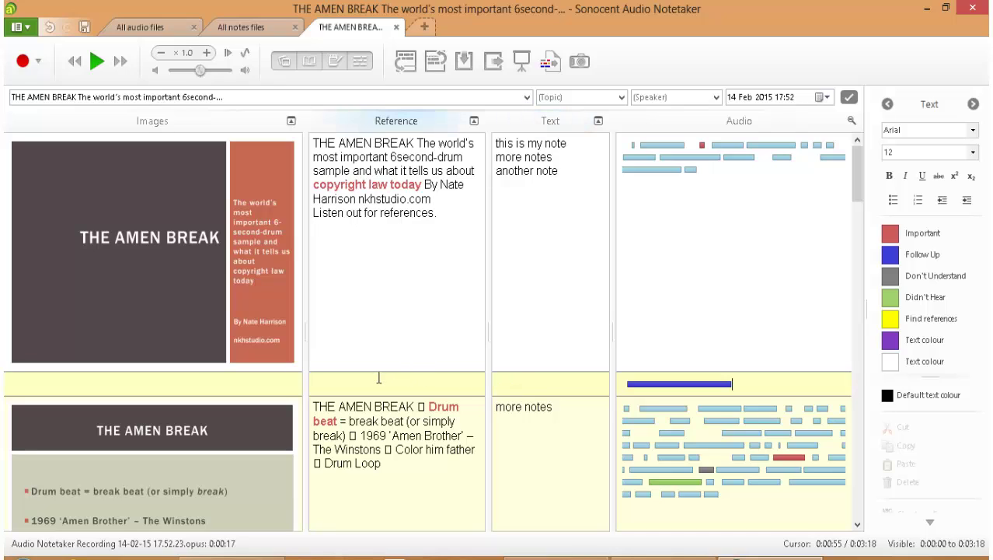
- Colour the first slide's section and the section holding the blue chunk as Research Further
click(730, 271)
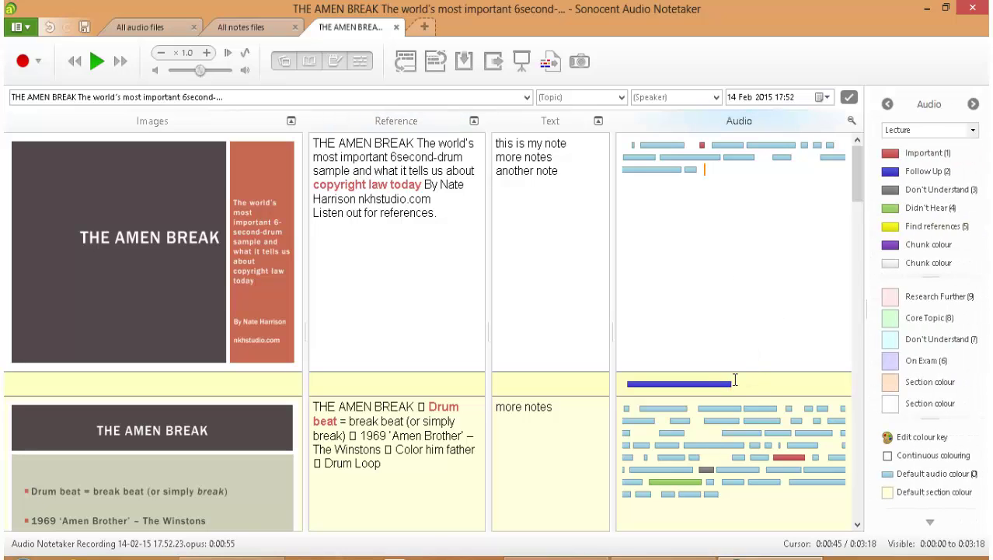
click(898, 296)
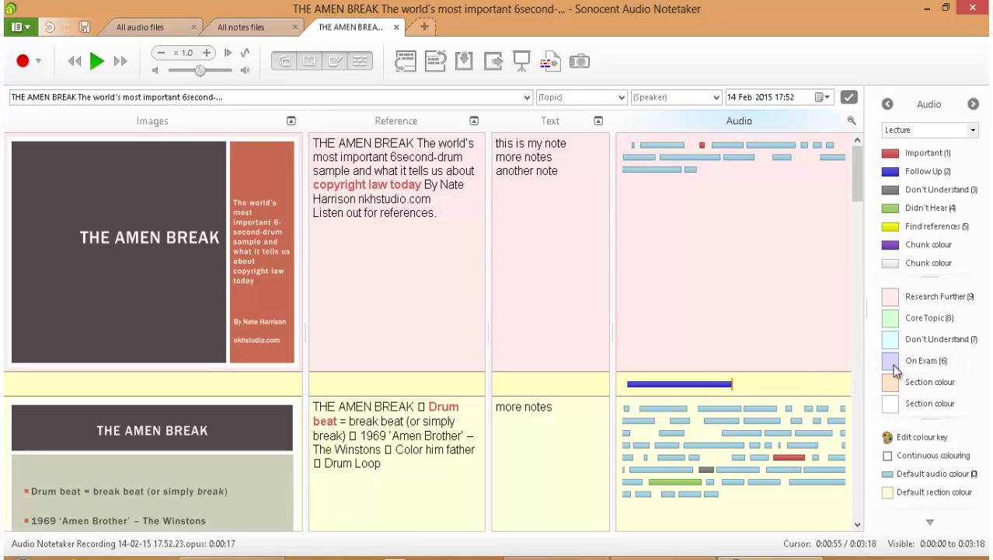
click(891, 303)
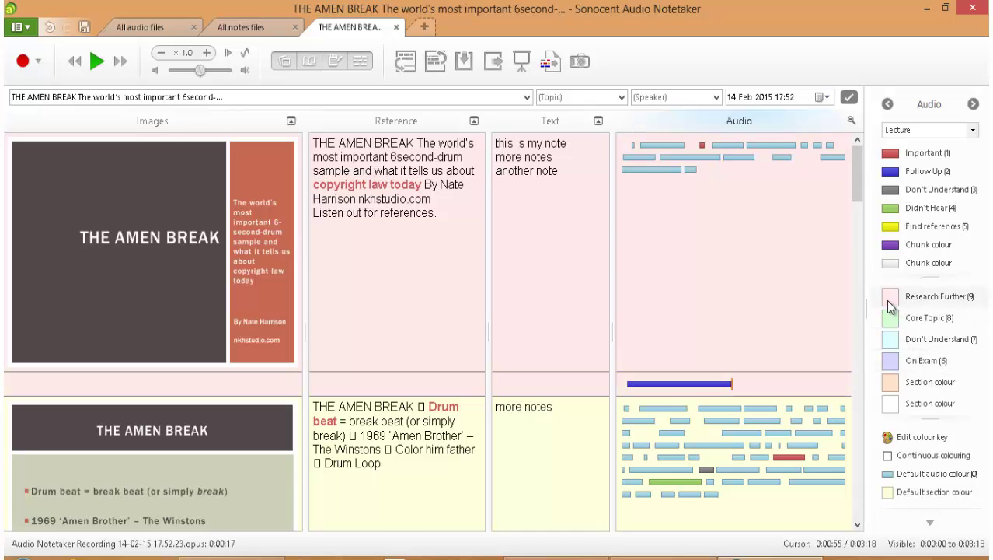
scroll(586, 437, down, 1)
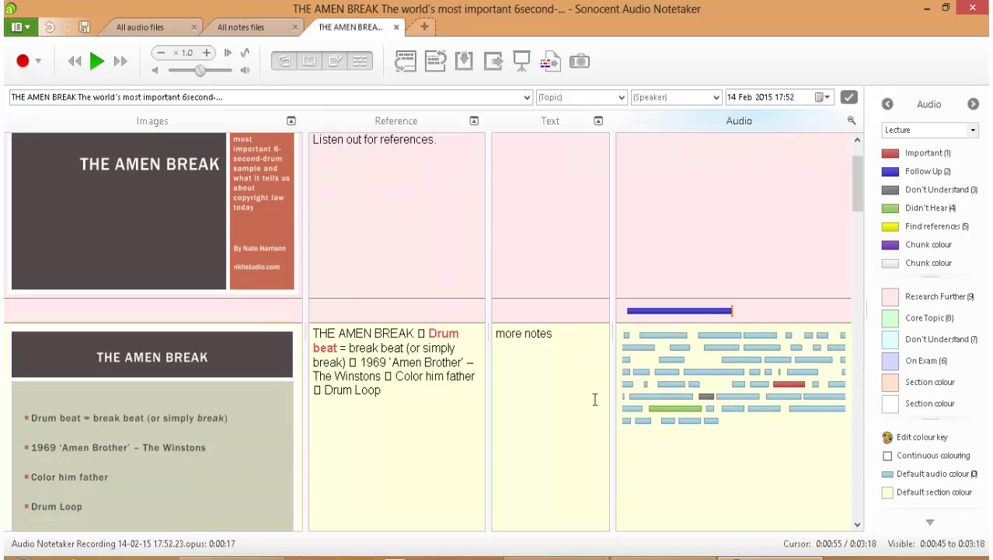
click(594, 399)
scroll(702, 461, down, 1)
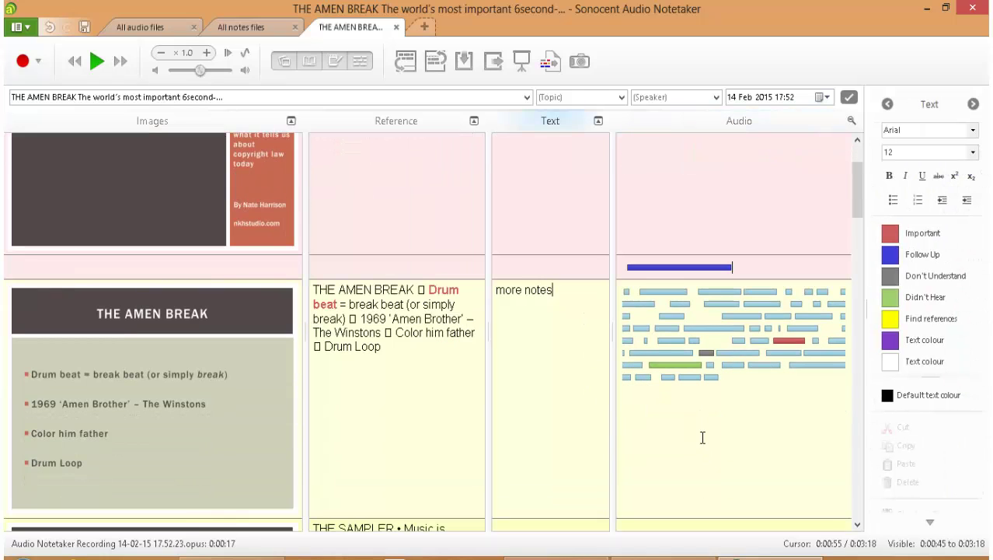
scroll(702, 437, up, 2)
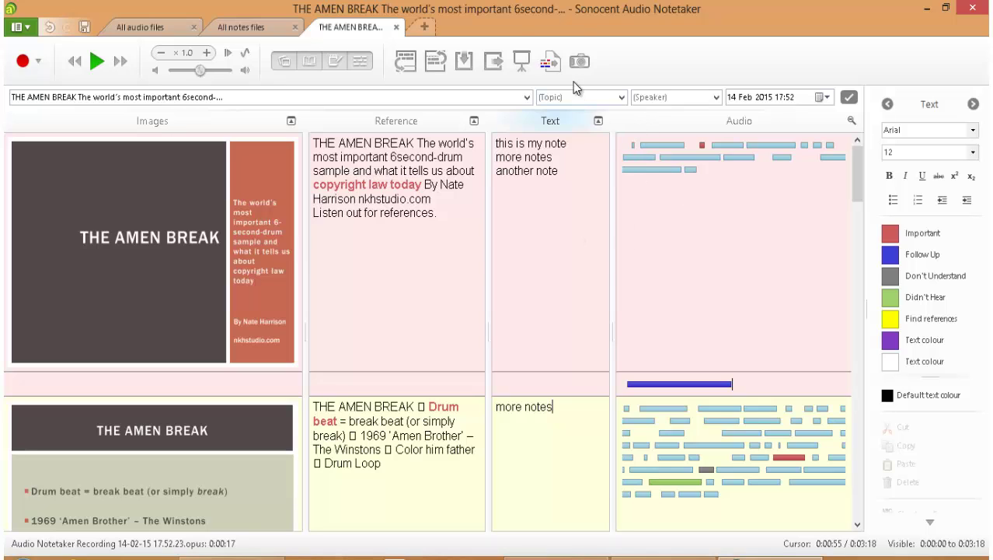
click(554, 67)
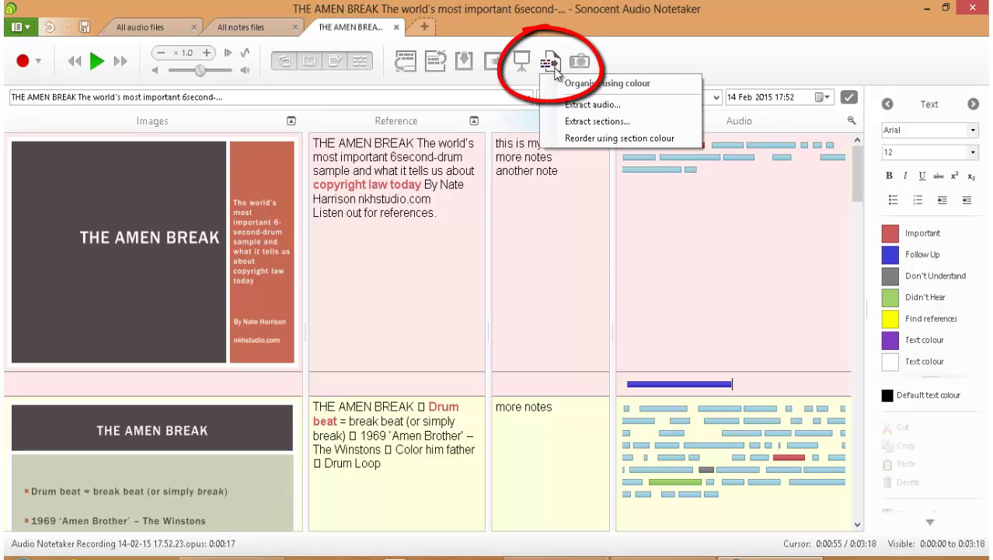
click(609, 109)
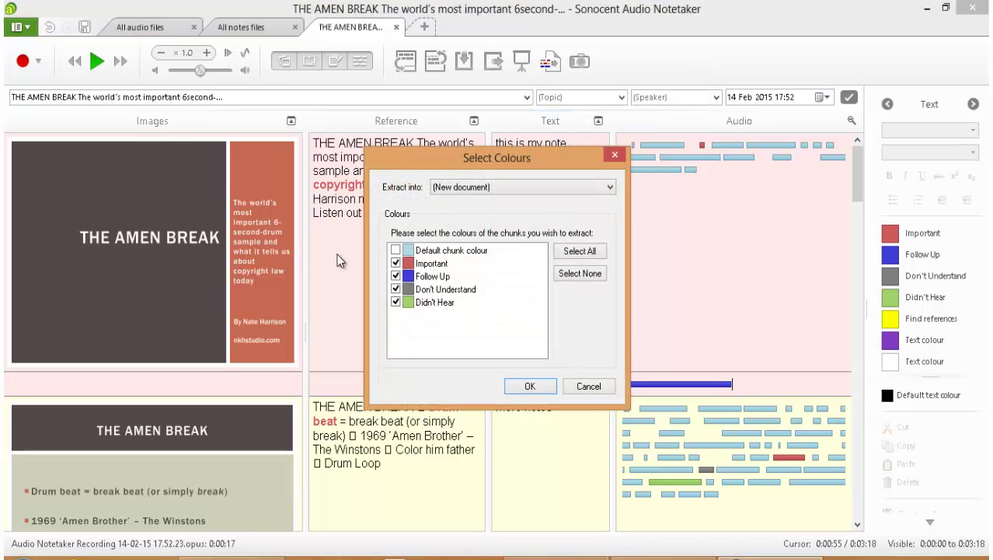
click(397, 301)
click(397, 289)
click(396, 276)
click(494, 191)
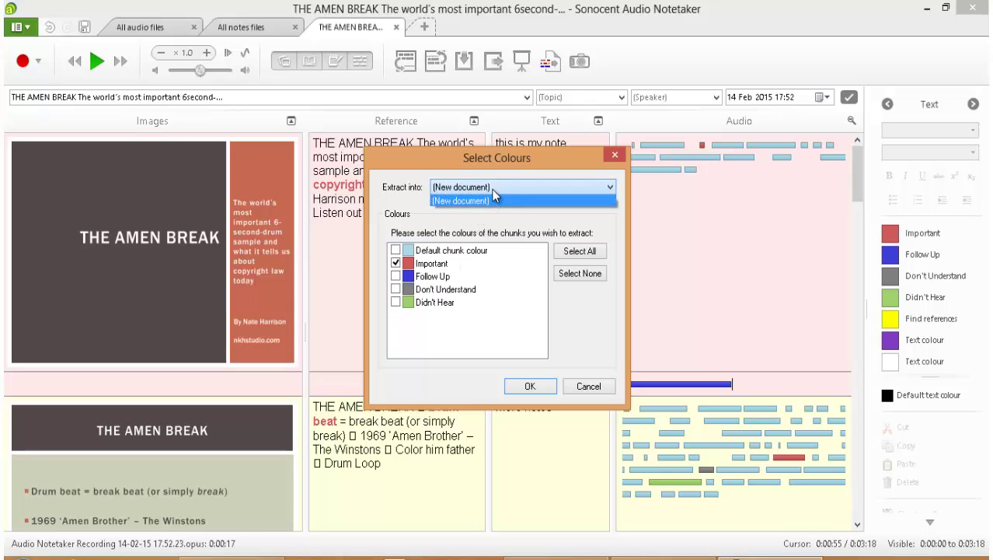
click(493, 192)
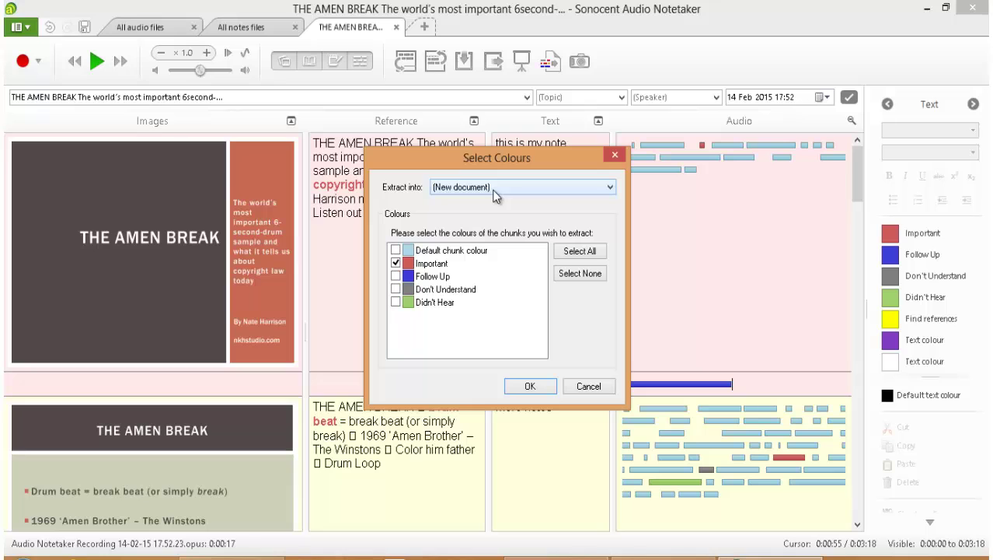
click(579, 387)
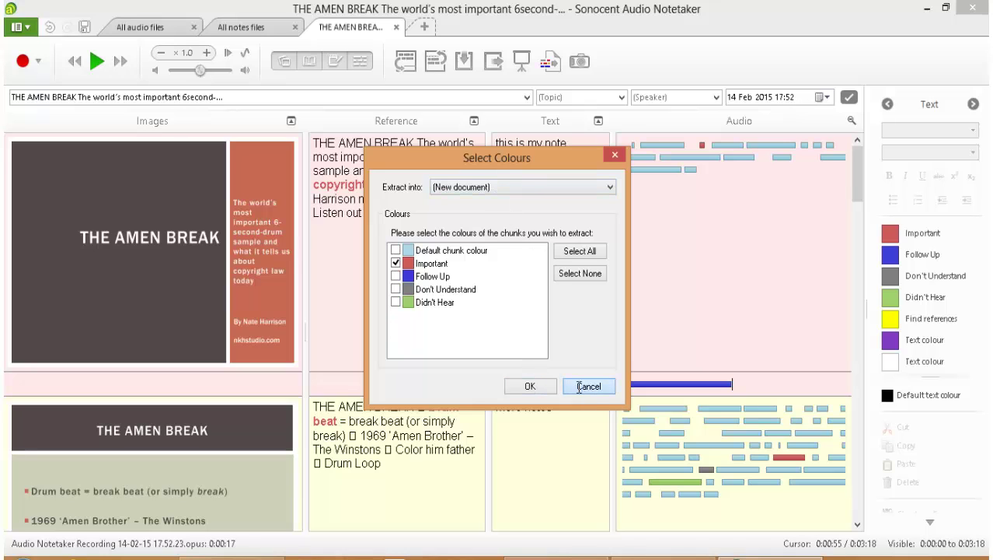
- Create a new document and set its title to "key points"
click(426, 27)
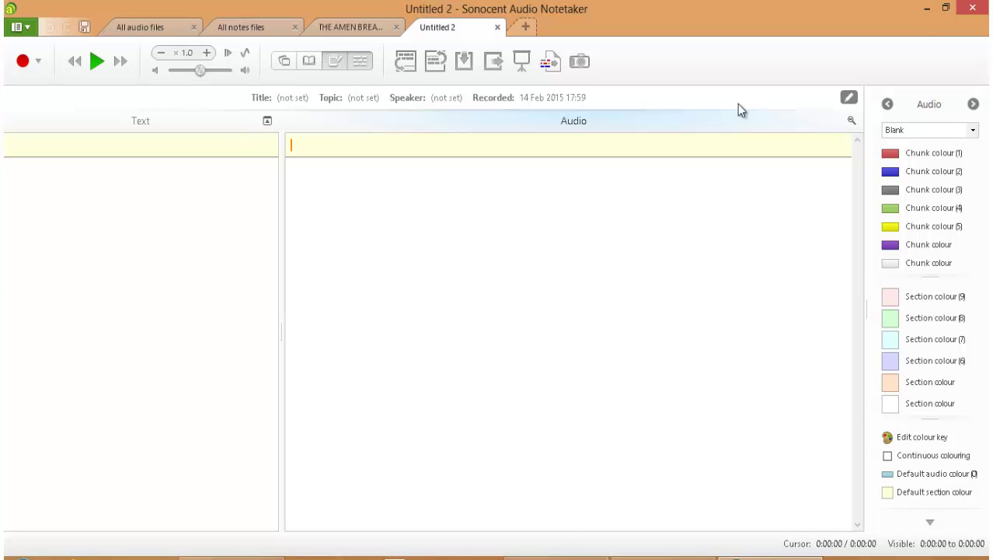
click(848, 98)
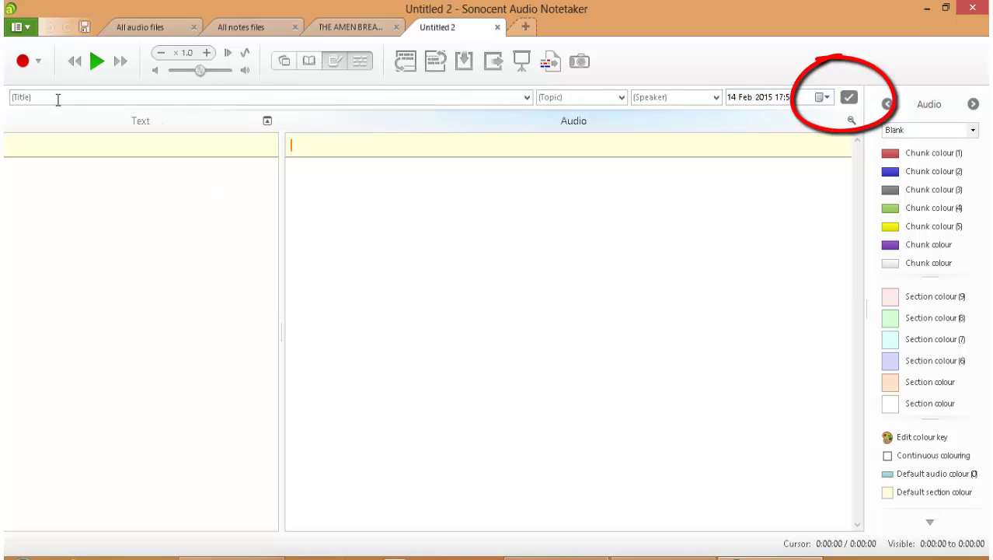
click(30, 98)
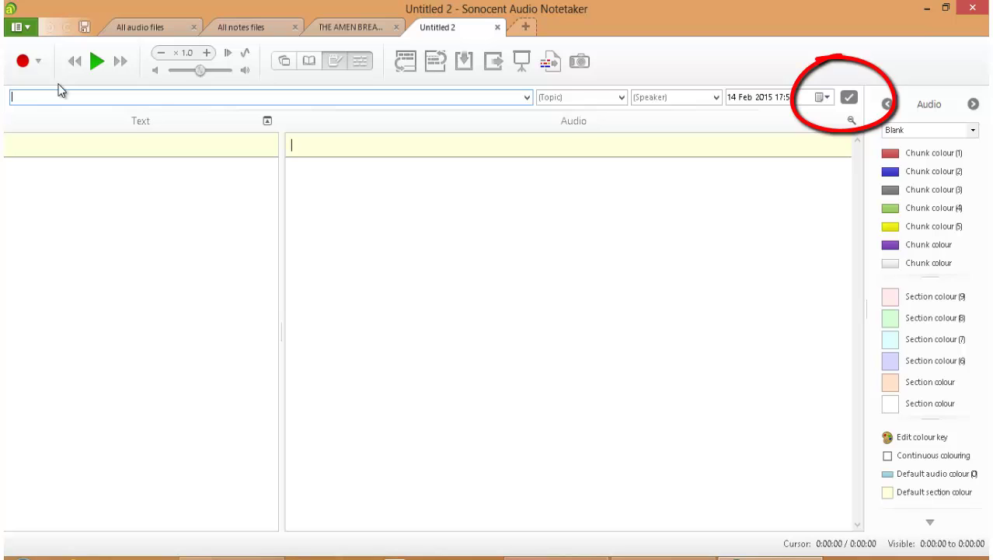
text(key po)
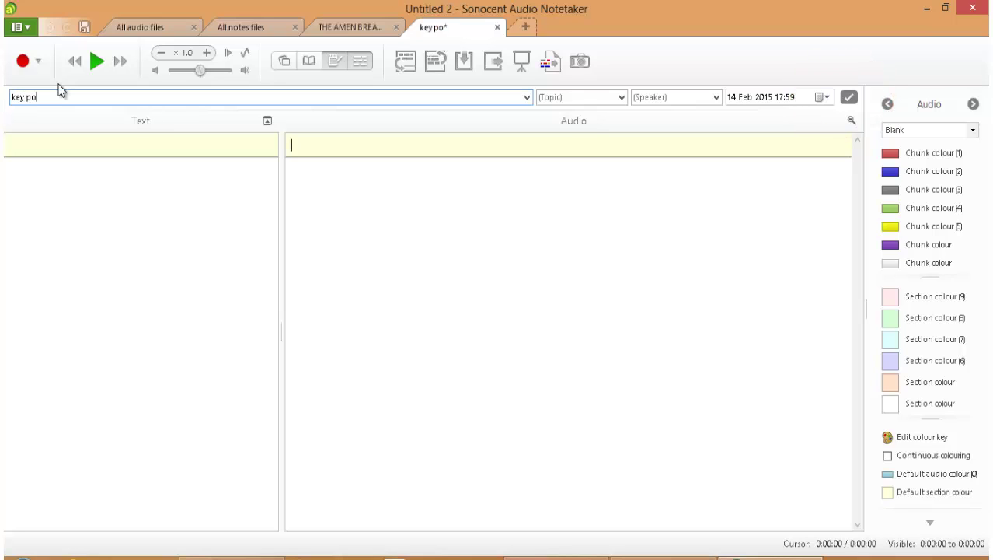
text(ints)
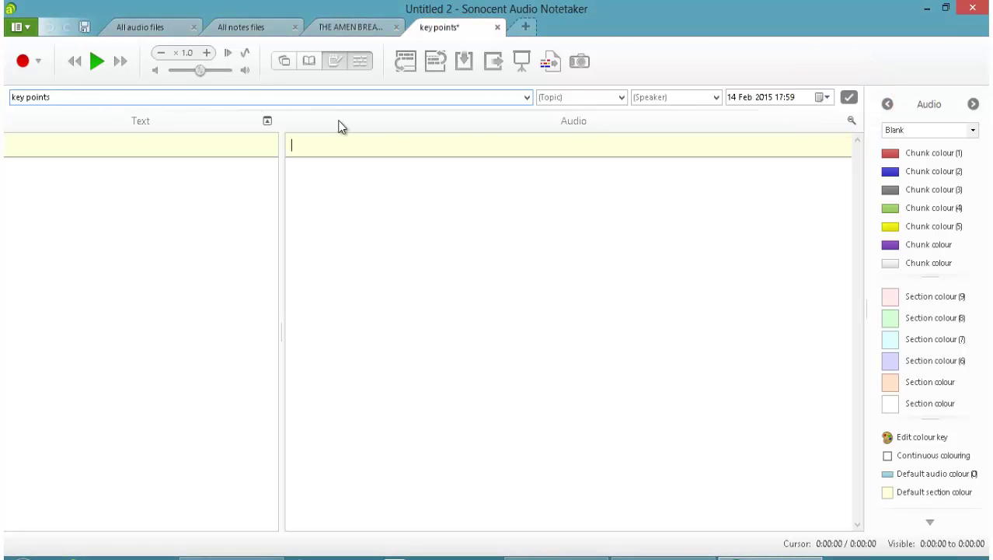
- Set the new document's topic to "music" and fill in the speaker's name
click(549, 98)
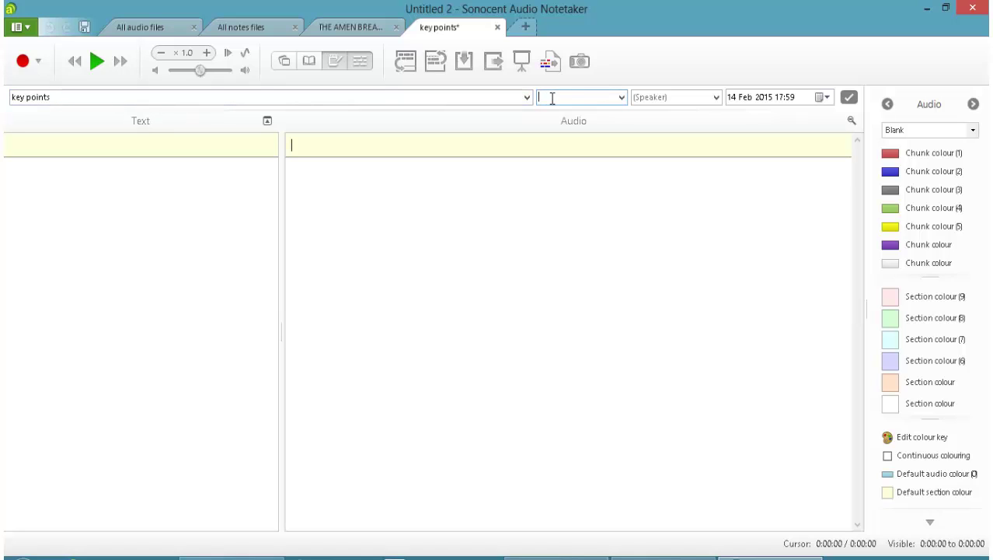
text(music)
key(Tab)
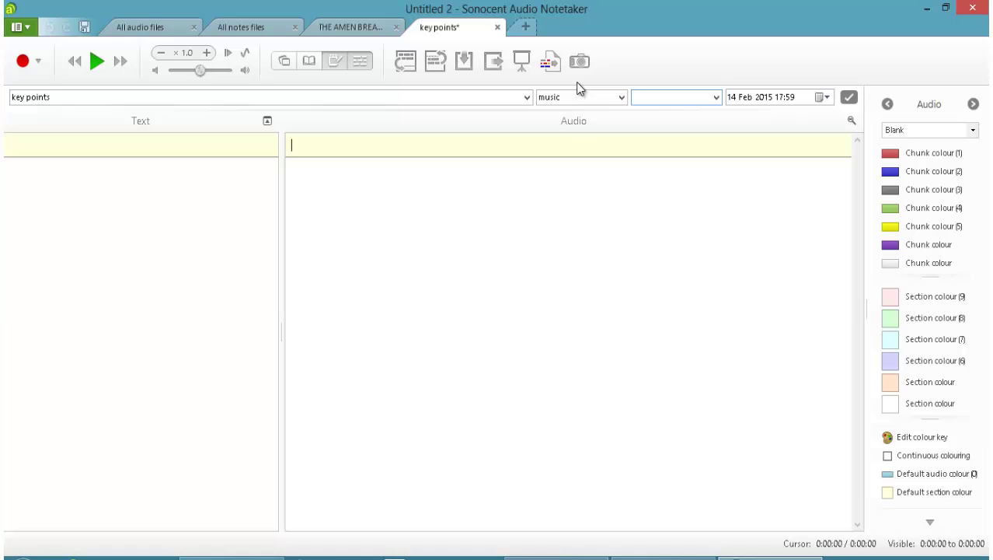
text(Dr Ray)
- Extract only the Important audio chunks from the THE AMEN BREAK document into the key points document
click(354, 26)
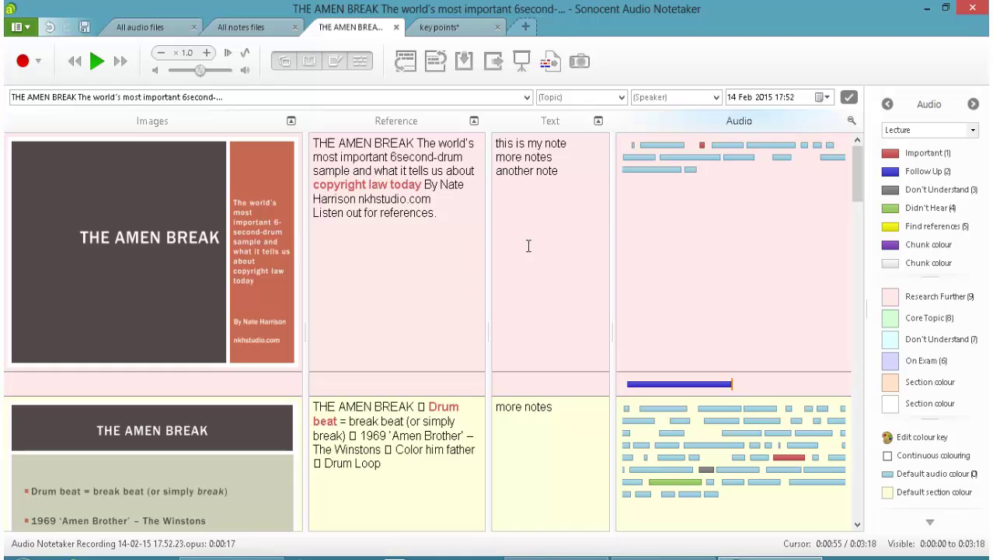
click(553, 64)
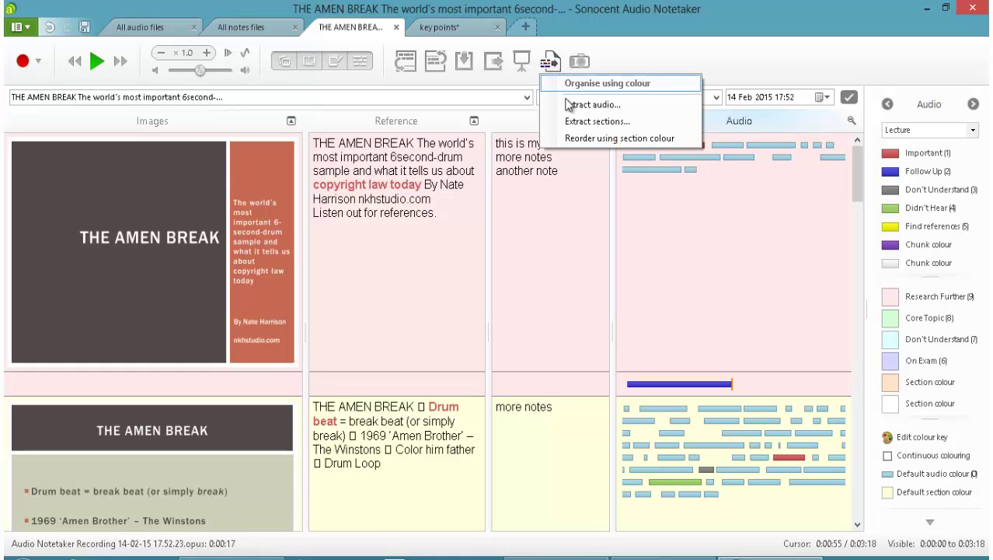
click(567, 105)
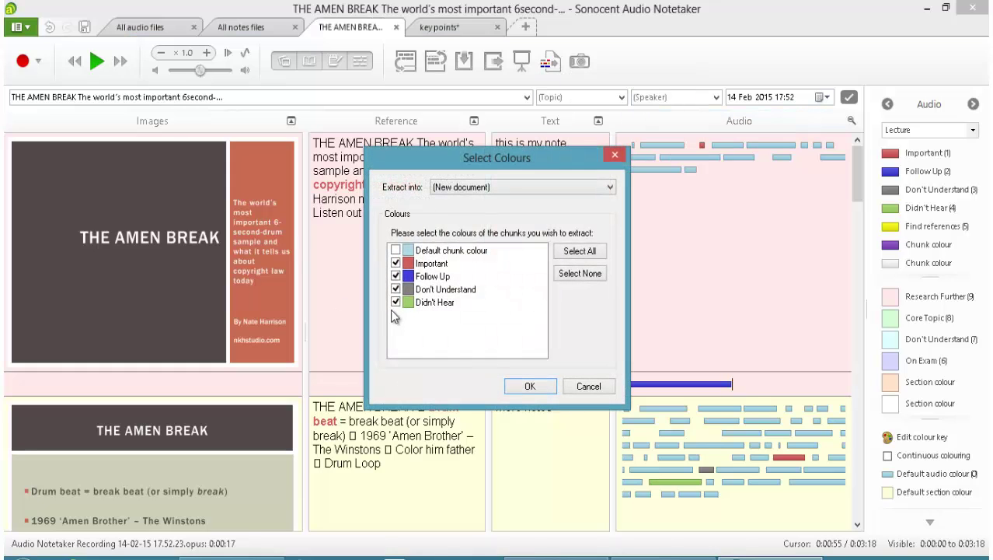
click(395, 301)
click(396, 289)
click(395, 276)
click(558, 190)
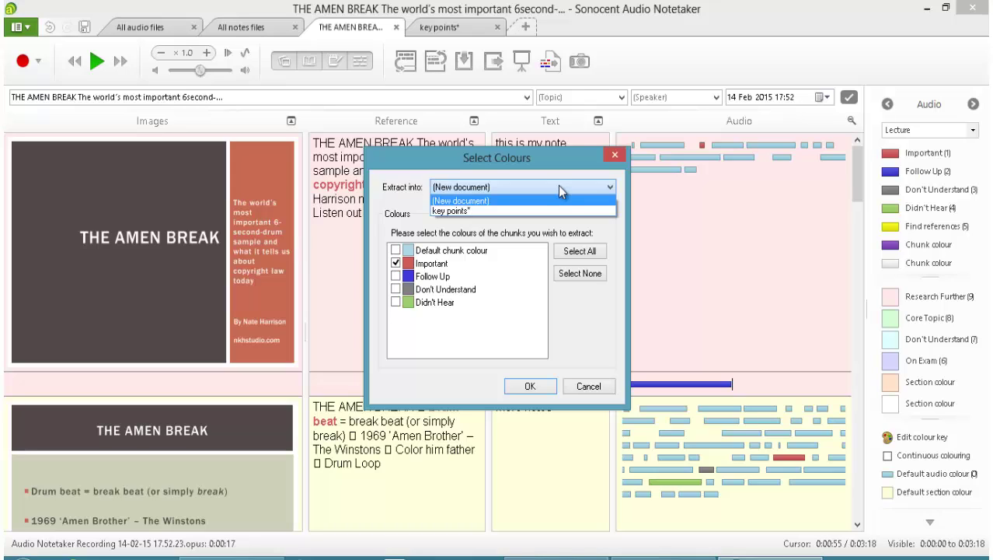
click(507, 209)
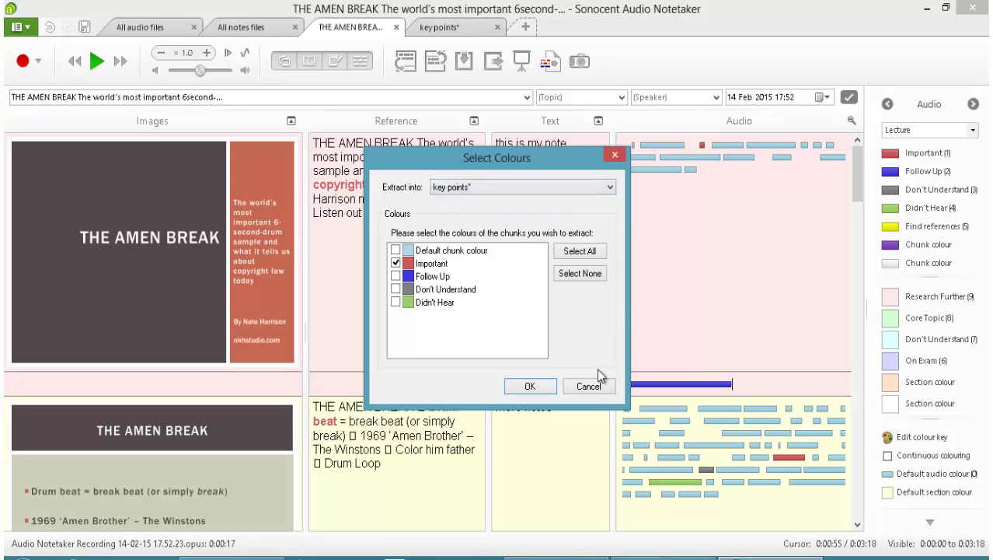
click(527, 385)
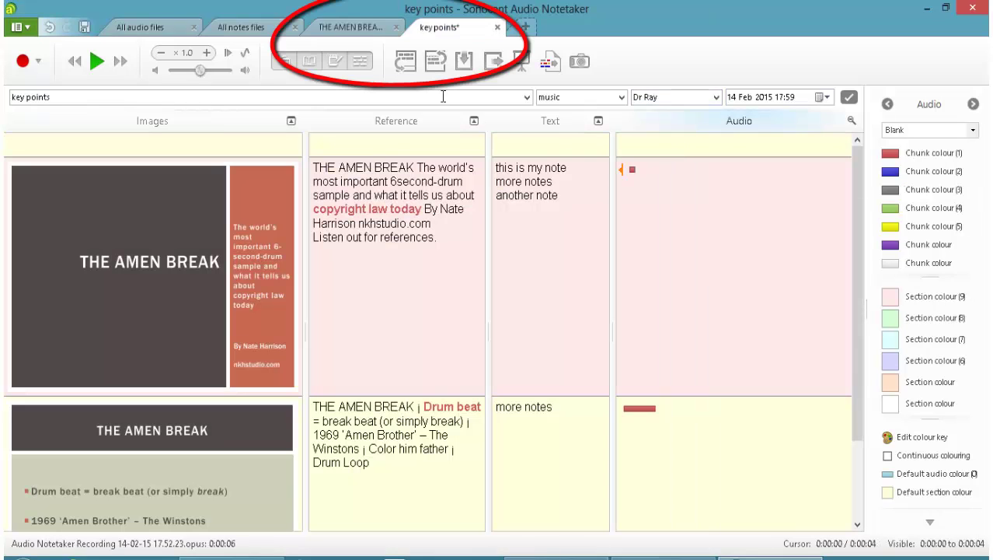
- Compare the original THE AMEN BREAK notes with the key points document and look through the extracted sections
click(350, 31)
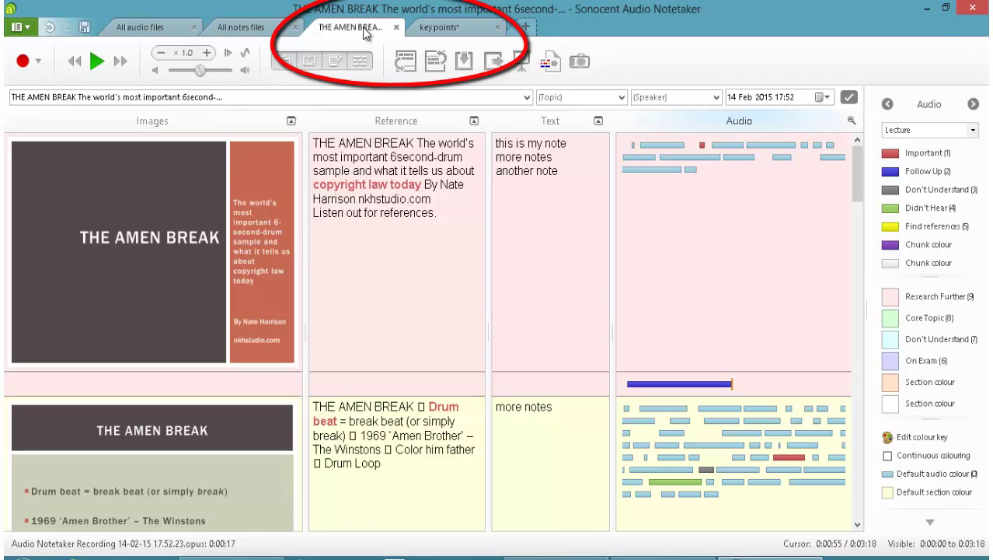
click(430, 32)
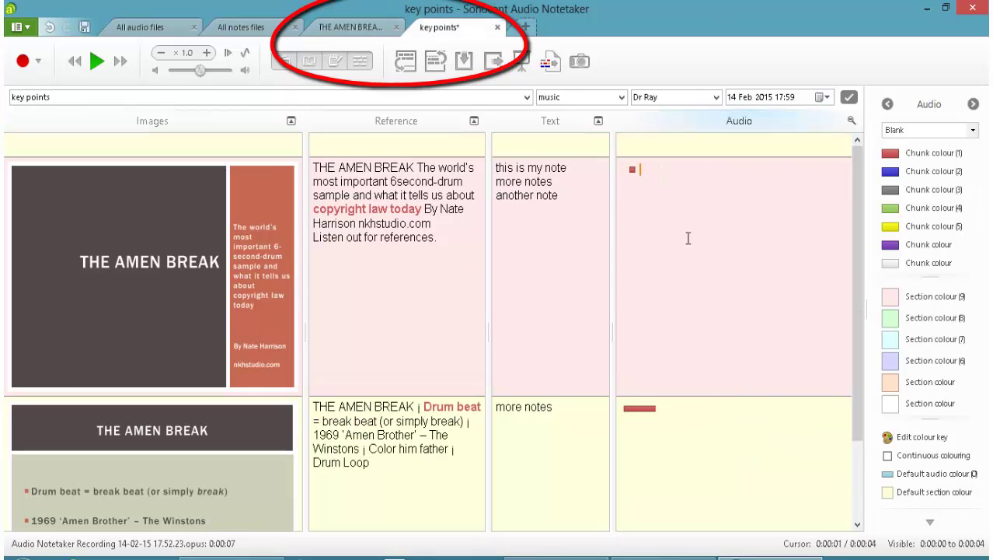
click(680, 411)
scroll(671, 326, down, 1)
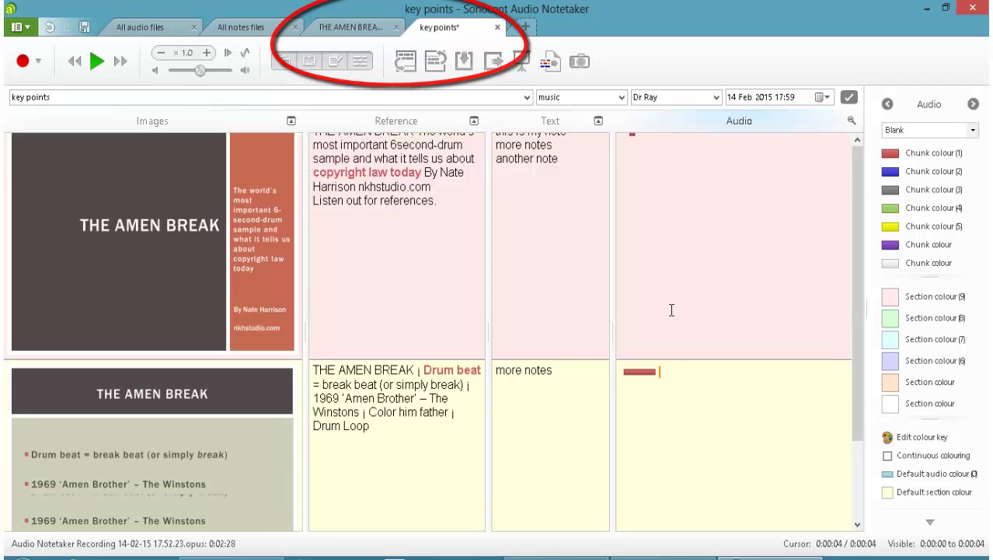
scroll(672, 310, down, 2)
scroll(674, 310, up, 3)
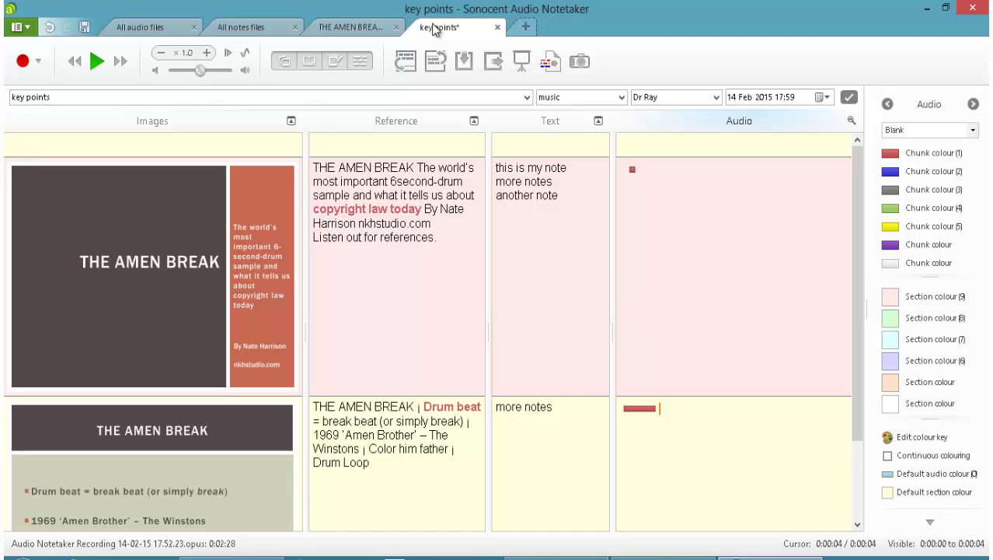
- Play the THE AMEN BREAK recording from near the start of the first slide's audio
click(359, 30)
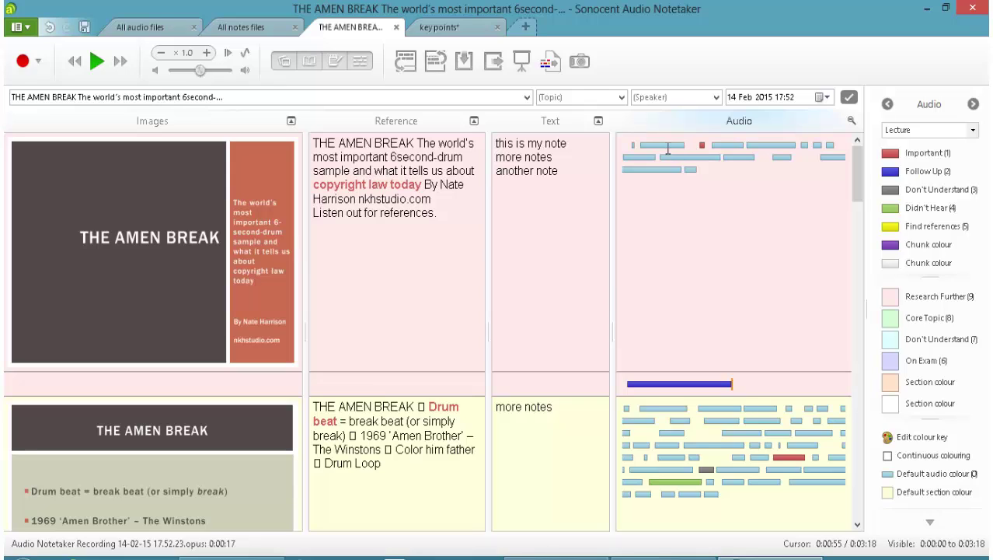
click(636, 145)
click(96, 61)
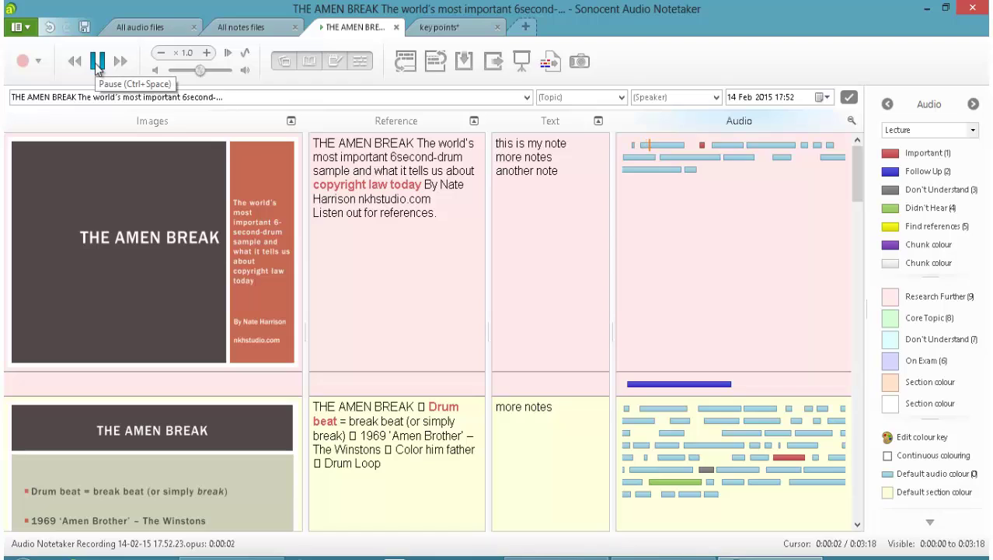
- Pause the playback and split the second audio chunk of the first slide's section at about its middle
click(97, 67)
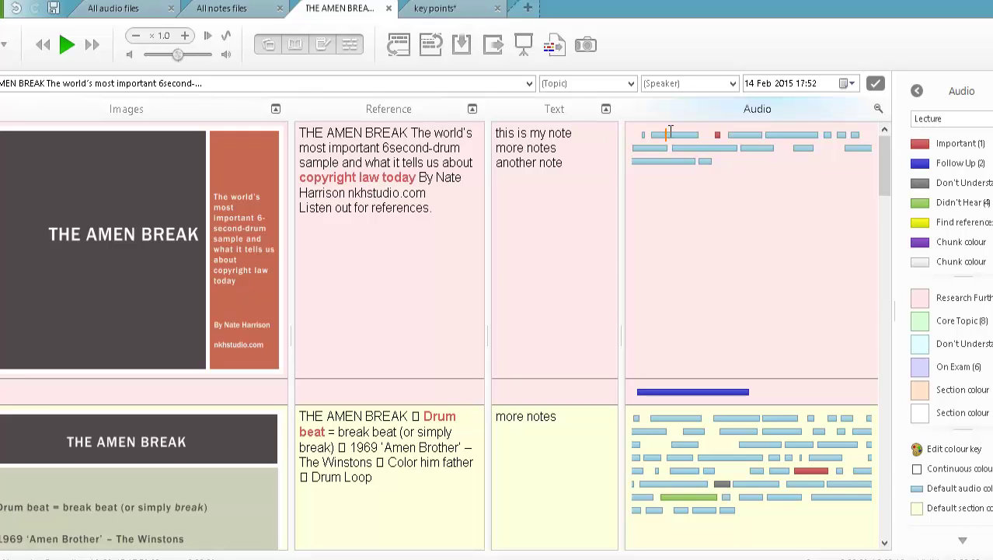
right_click(663, 133)
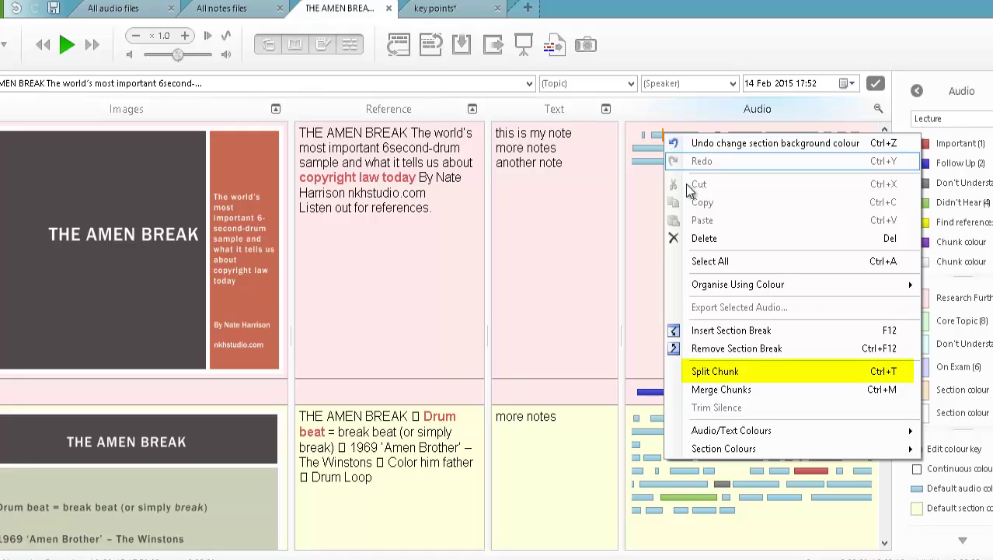
click(722, 368)
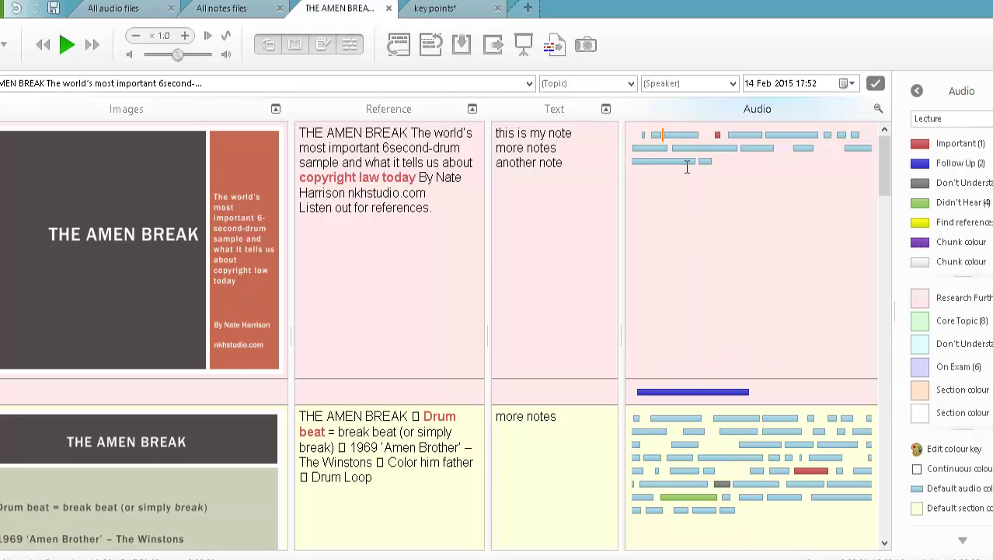
- Move the split-off audio chunk next to the blue chunk below, and move it back into the first section just after the red chunk
click(703, 134)
click(684, 136)
drag(686, 149, 779, 397)
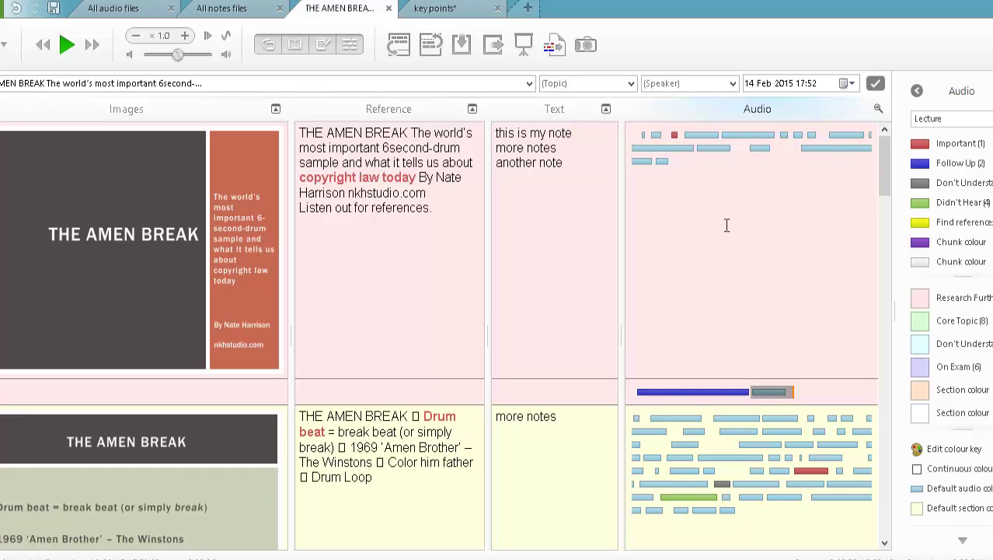
drag(776, 391, 683, 138)
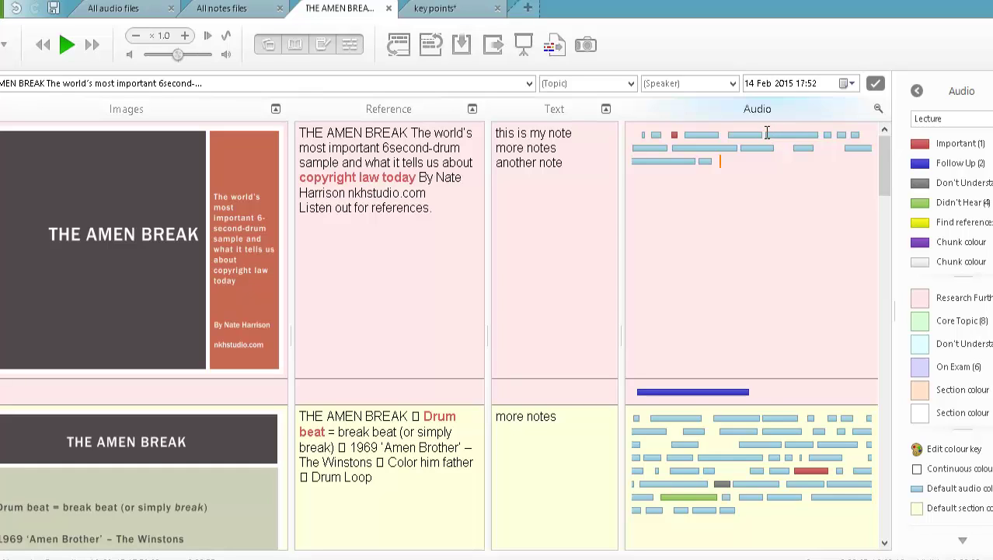
- Merge the two neighbouring chunks in the first row of the first section's audio
click(765, 134)
right_click(765, 135)
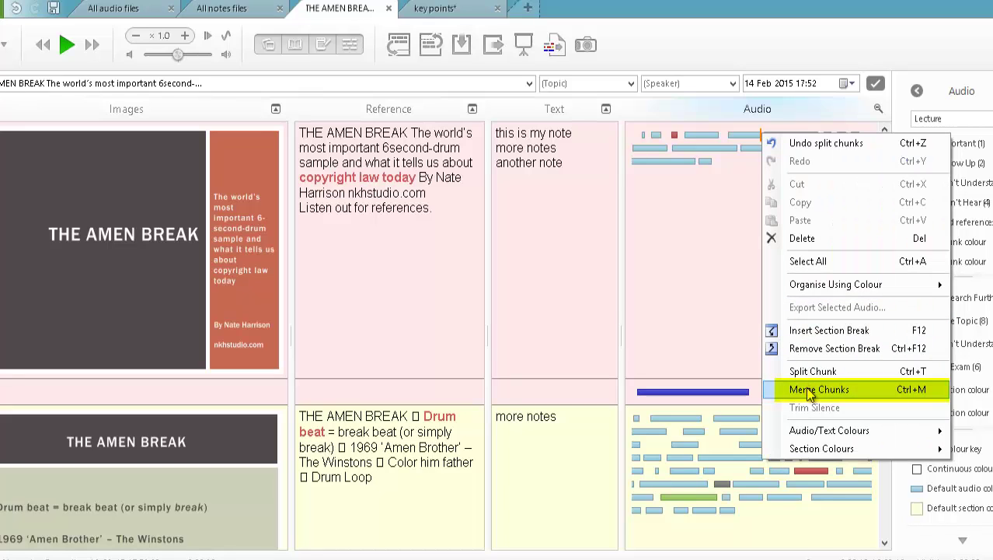
click(810, 392)
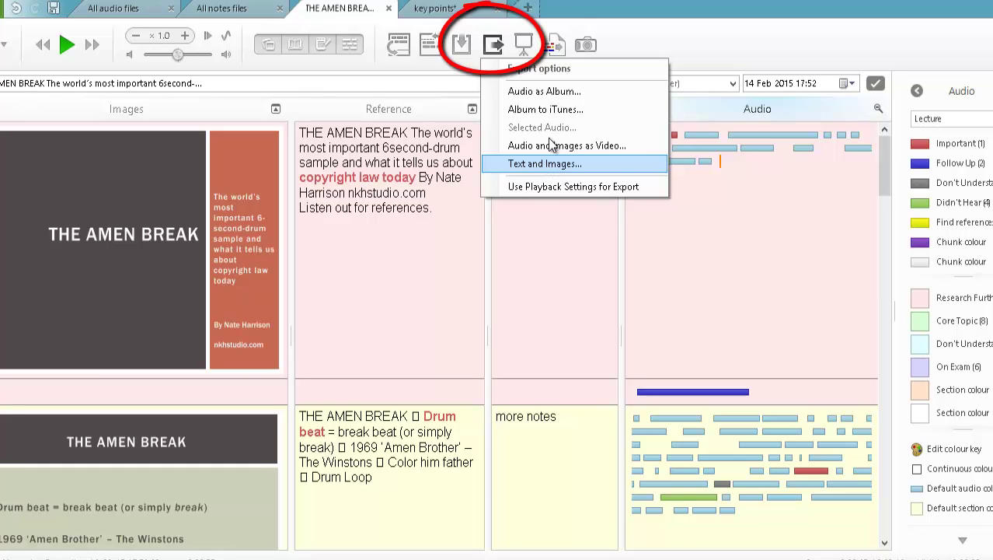
- Place the playback cursor at the start of the first section's audio and set the playback volume to the middle
click(580, 18)
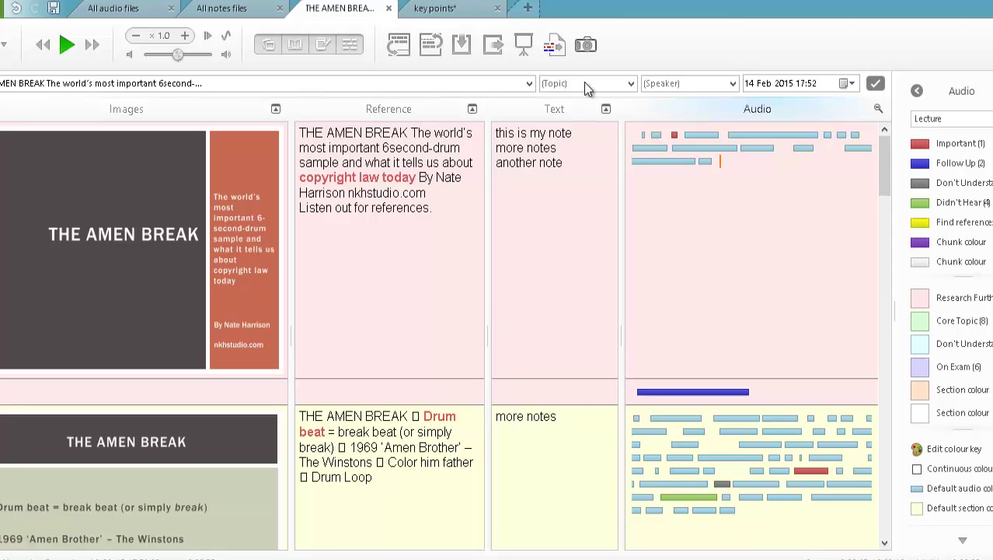
click(637, 135)
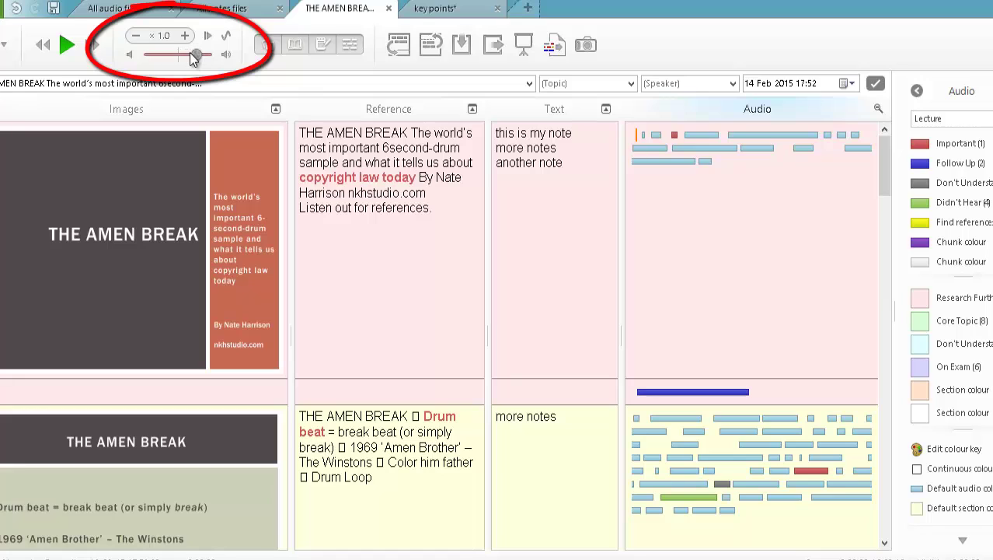
drag(193, 59, 178, 58)
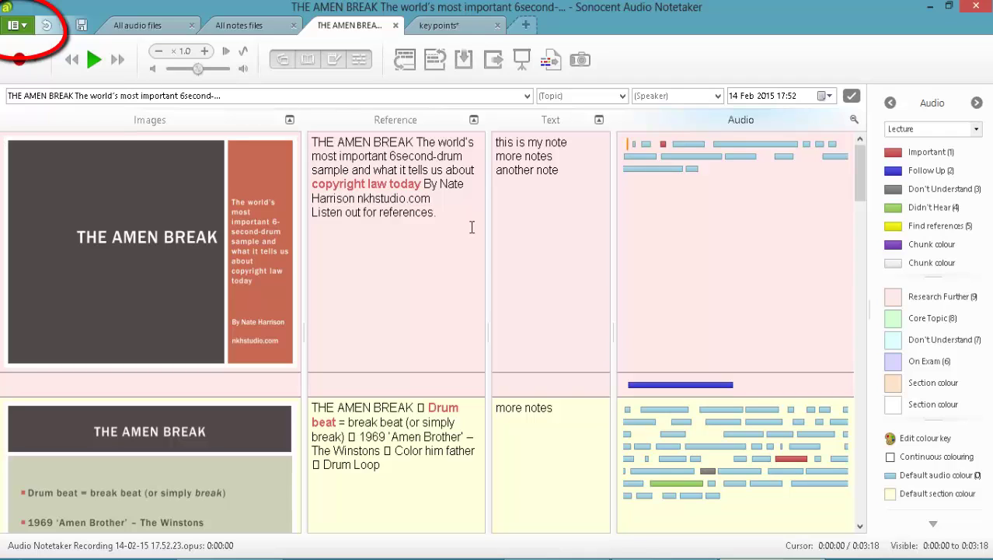
click(19, 25)
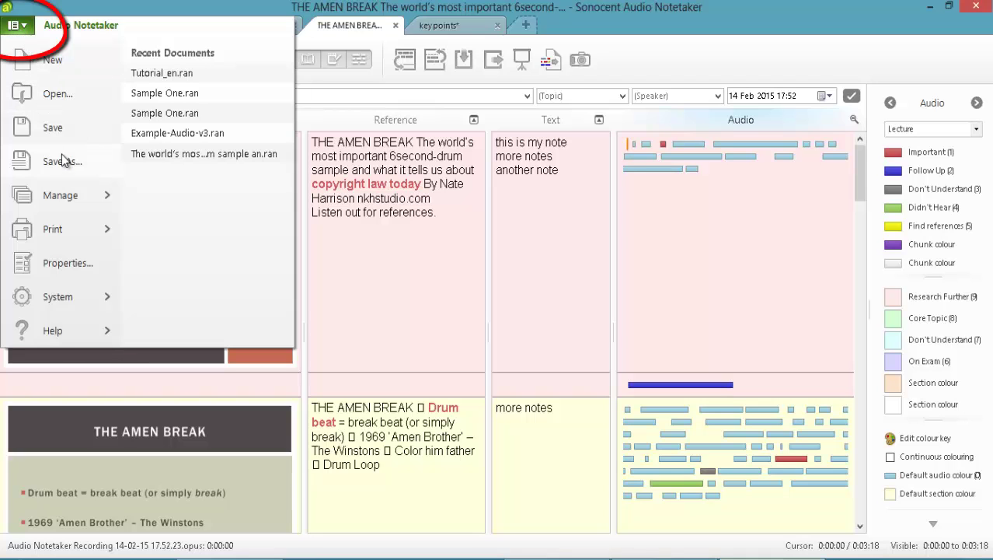
click(62, 162)
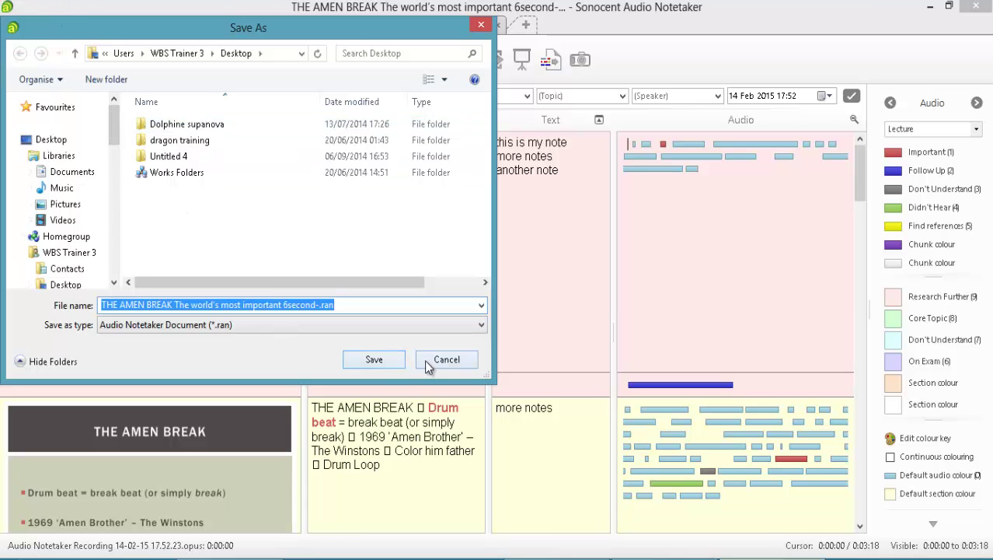
click(445, 360)
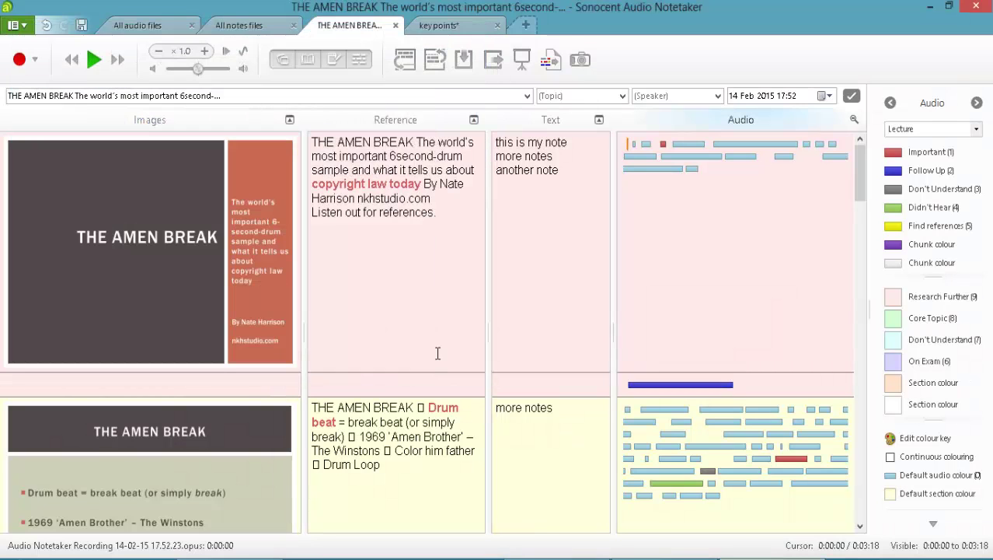
- Create a new blank document and set its recording source to Audio Output Only
click(526, 28)
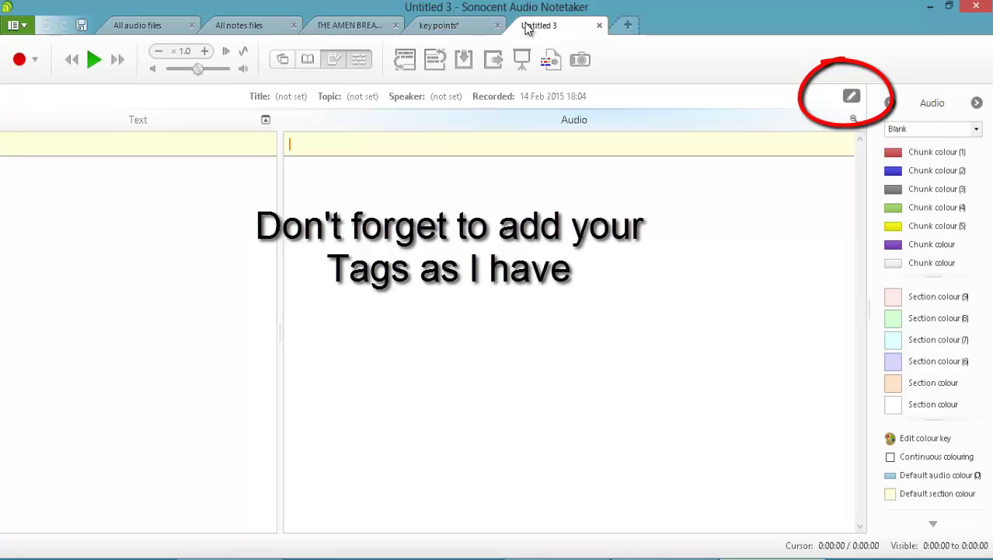
click(36, 60)
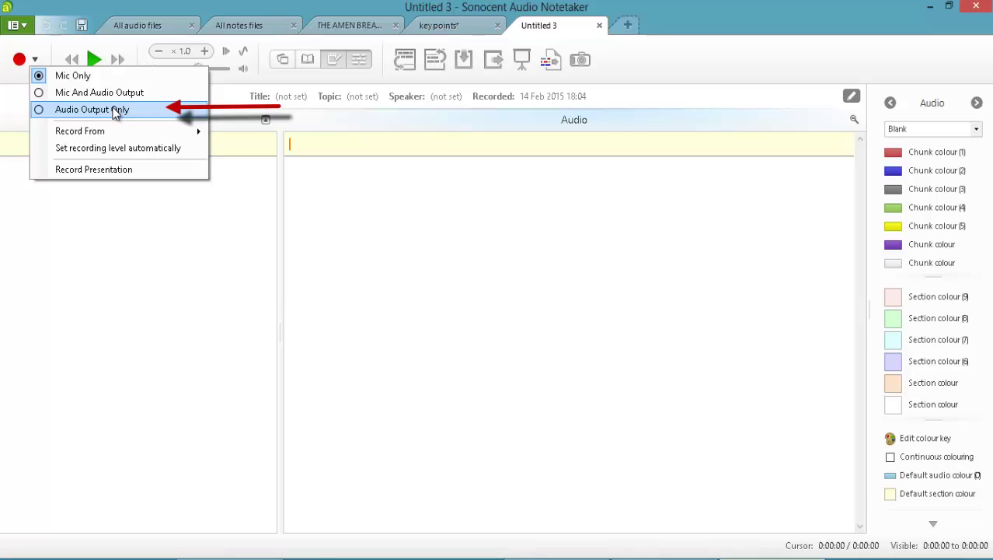
click(115, 112)
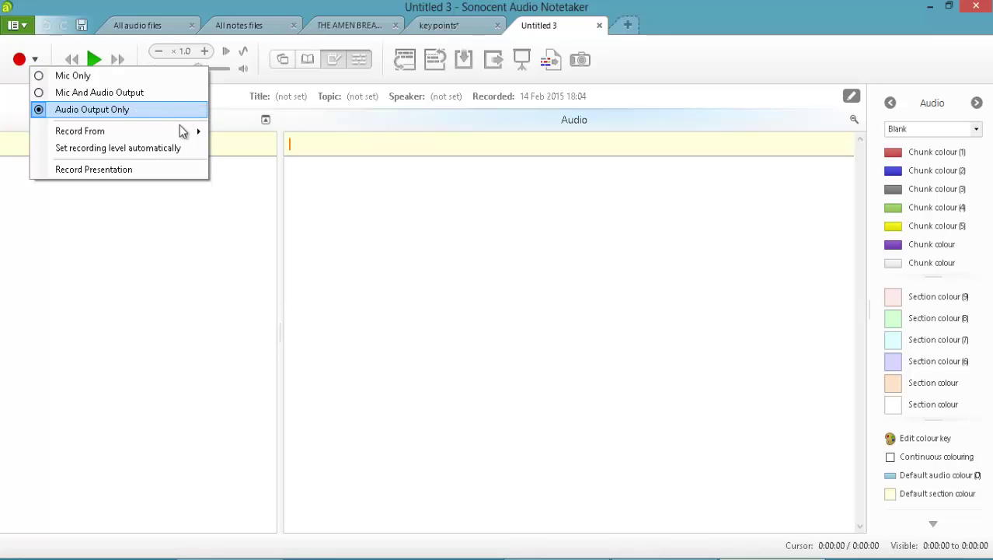
click(334, 134)
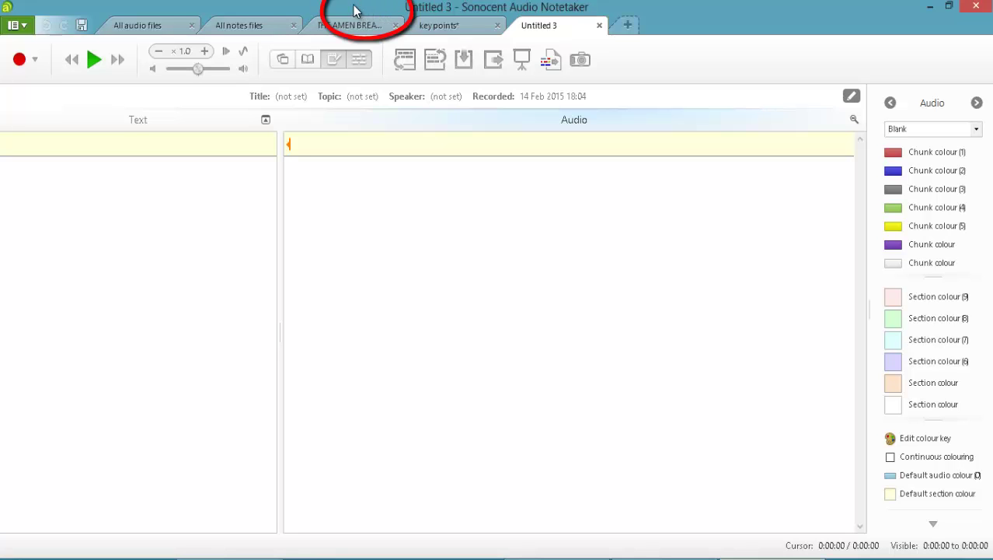
- Arrange the browser with the YouTube video "Top 10 Facts - Psychology" and the Audio Notetaker window side by side, with Audio Notetaker active
drag(369, 11, 932, 40)
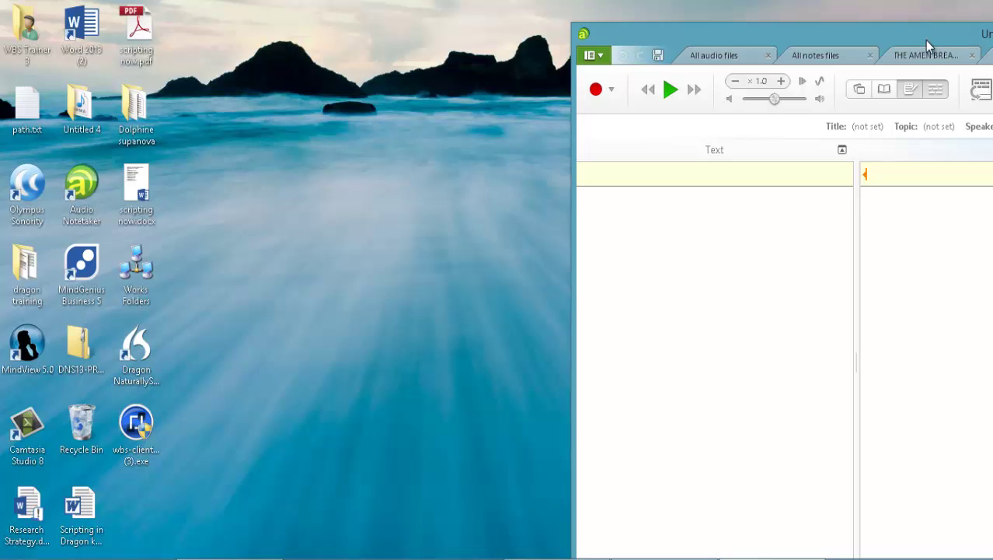
drag(799, 45, 990, 6)
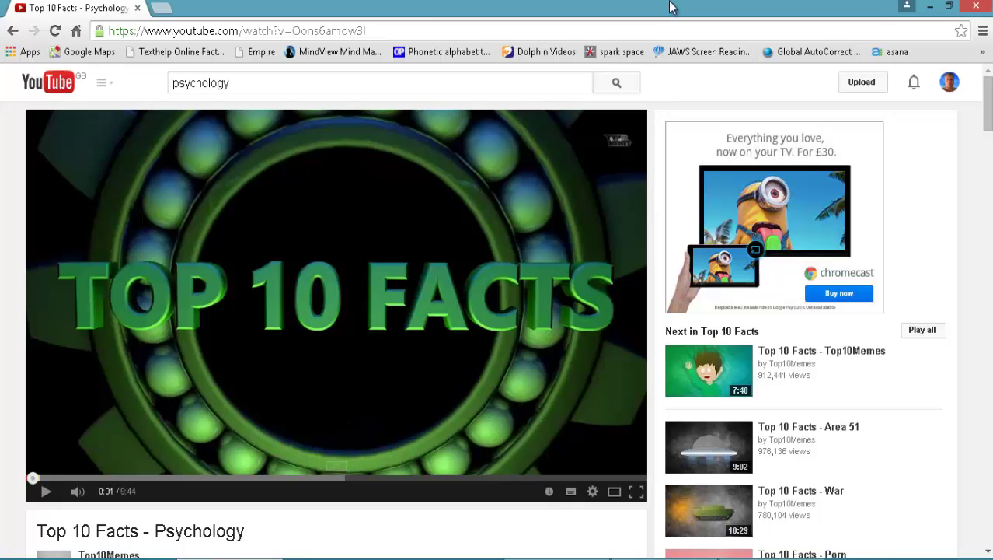
drag(671, 7, 2, 8)
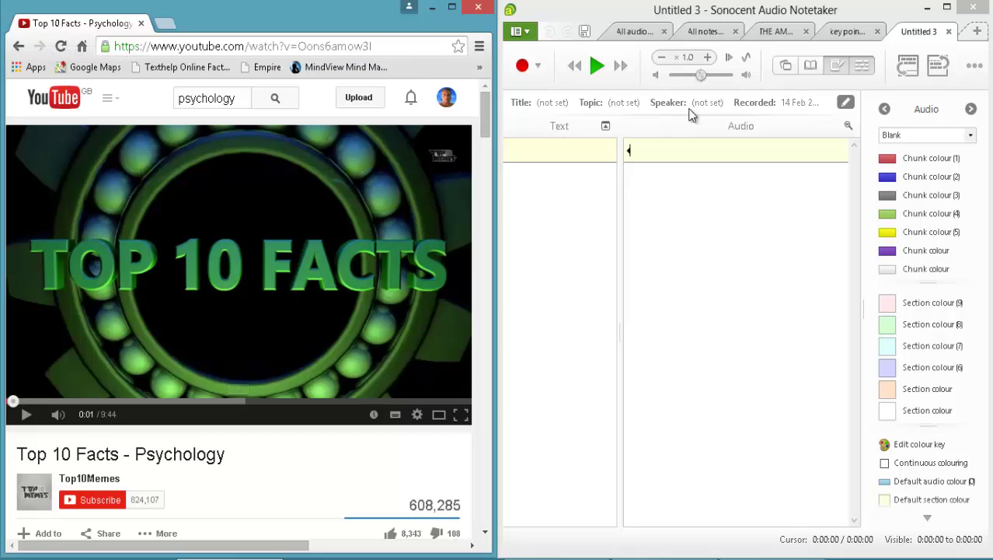
click(654, 207)
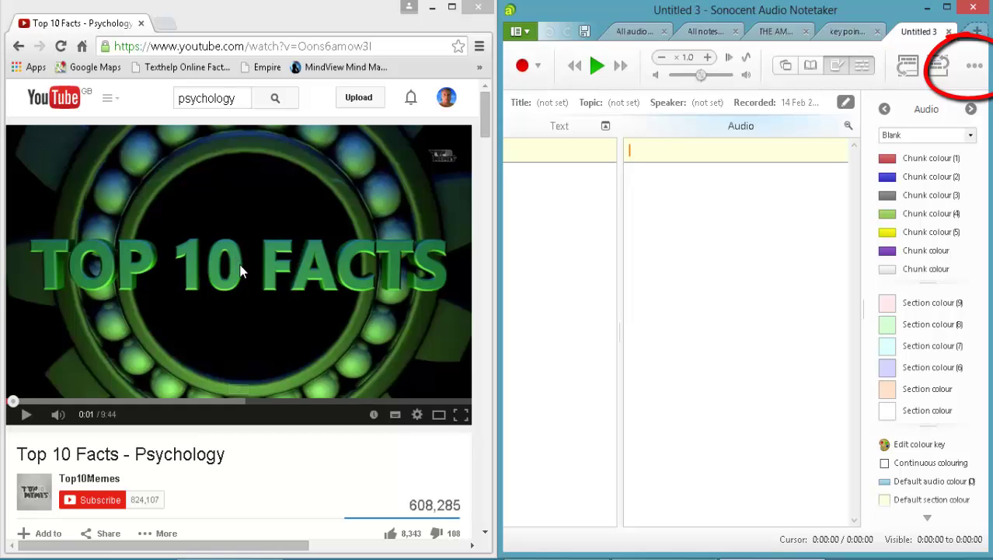
- Start Capture Screen and fit the capture frame over the picture area of the YouTube video
click(975, 68)
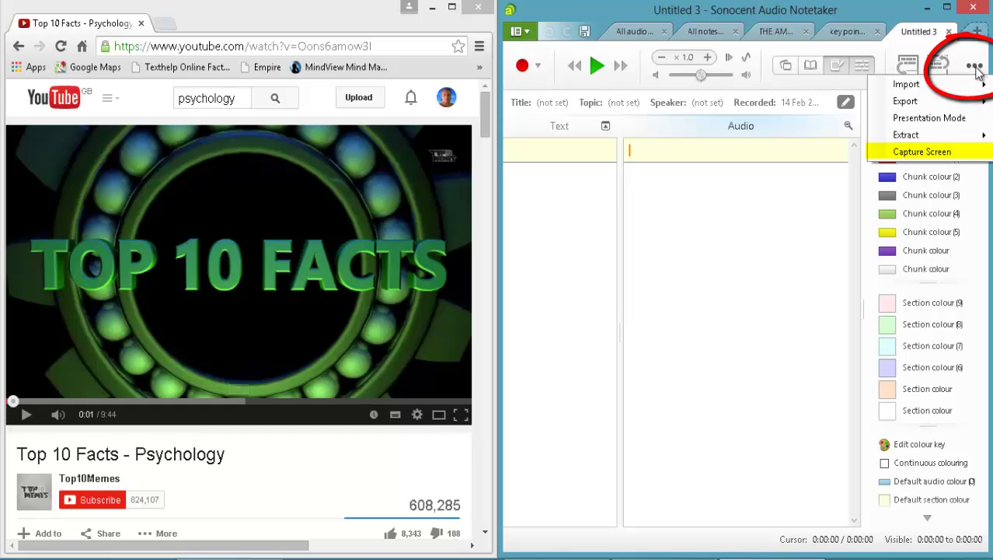
click(944, 152)
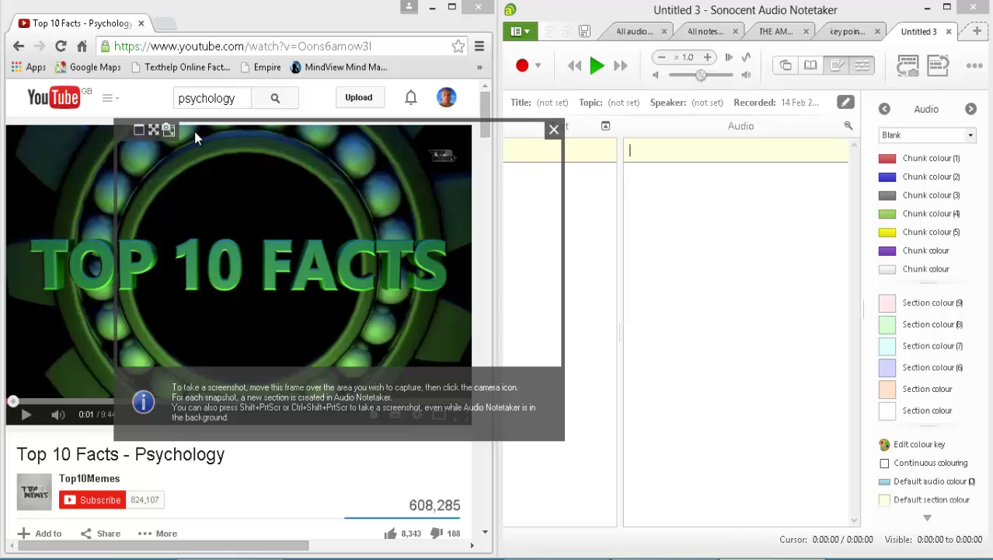
drag(123, 130, 12, 124)
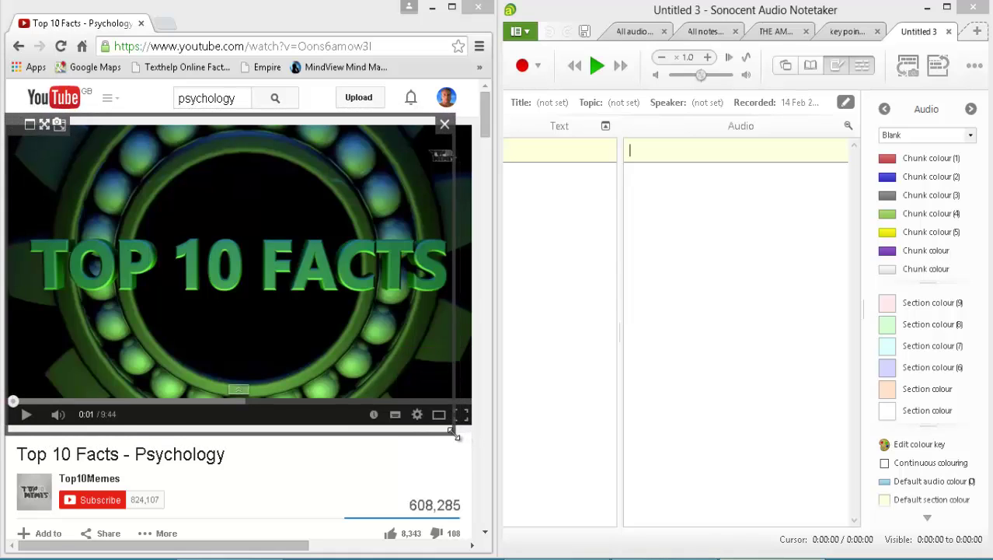
drag(455, 431, 473, 403)
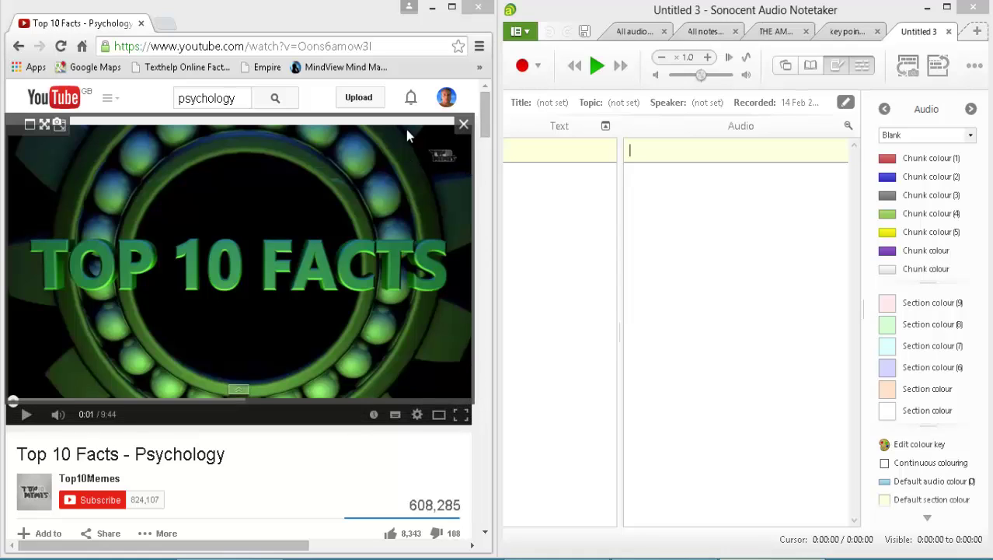
drag(405, 118, 399, 130)
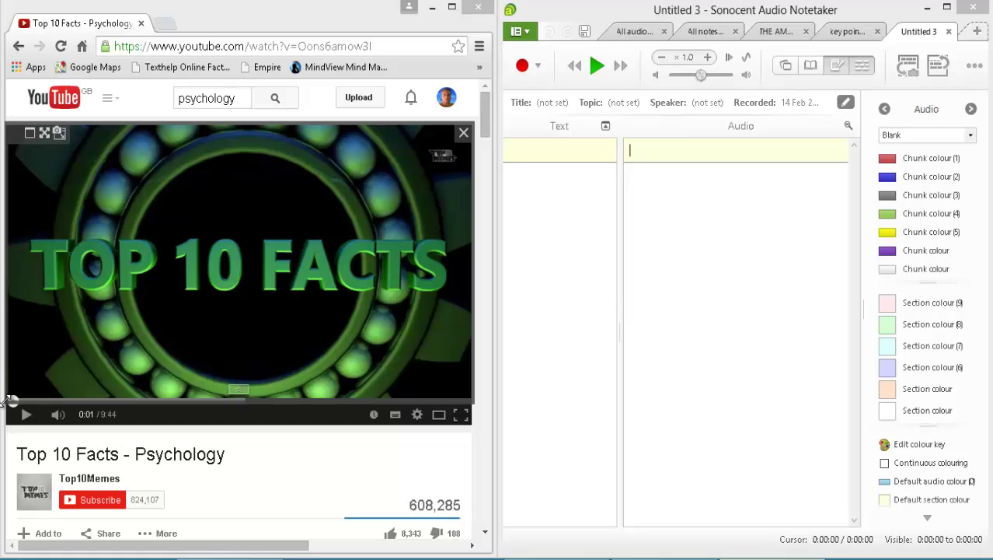
drag(7, 399, 9, 398)
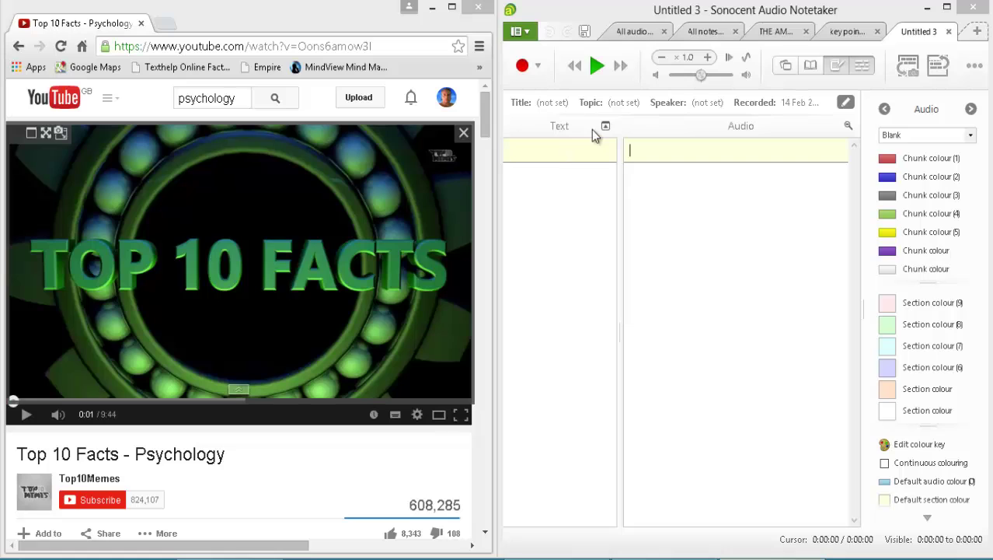
- Start recording in the audio area of the new document and play the YouTube video
click(639, 149)
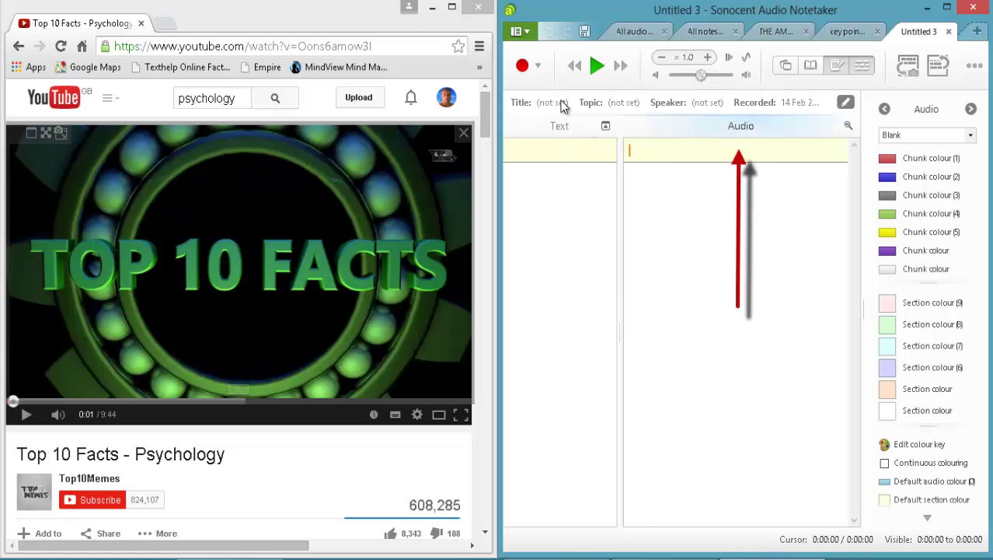
click(522, 65)
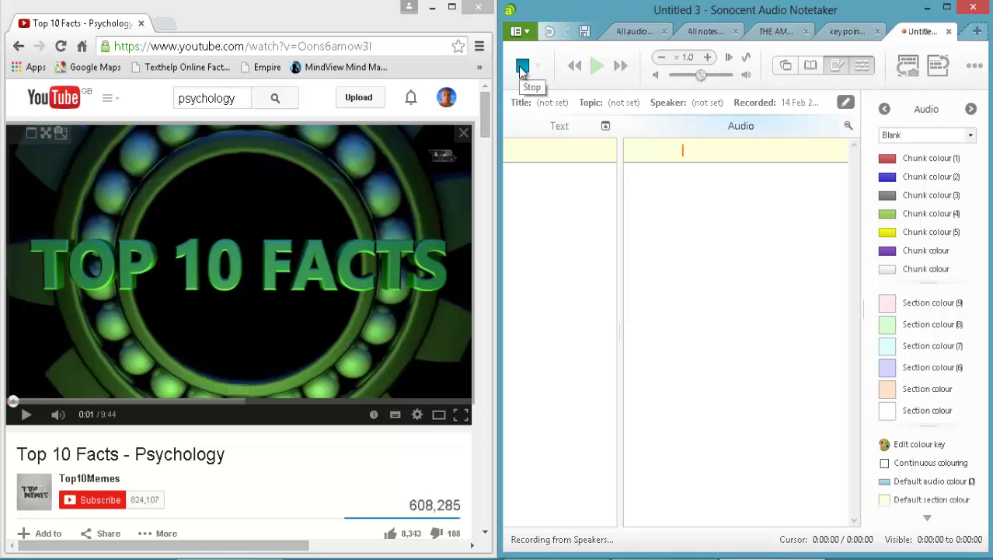
click(24, 416)
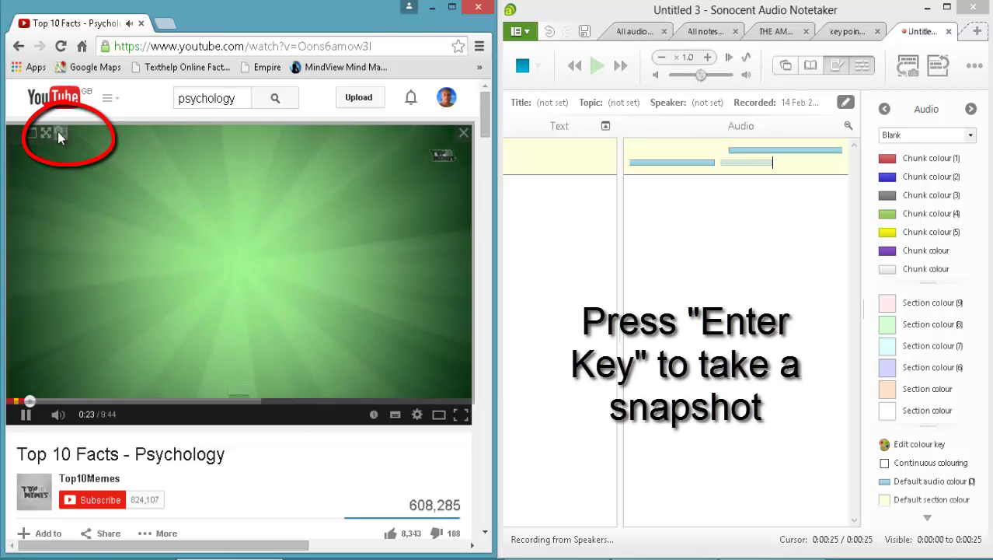
- Capture four snapshots of the playing video into new sections, and stop both the video and the recording
key(Return)
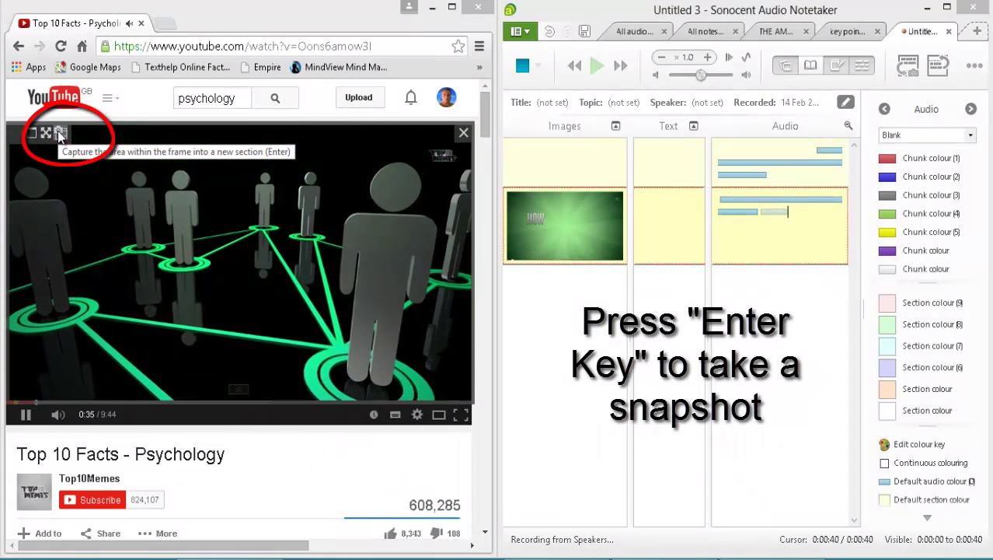
key(Return)
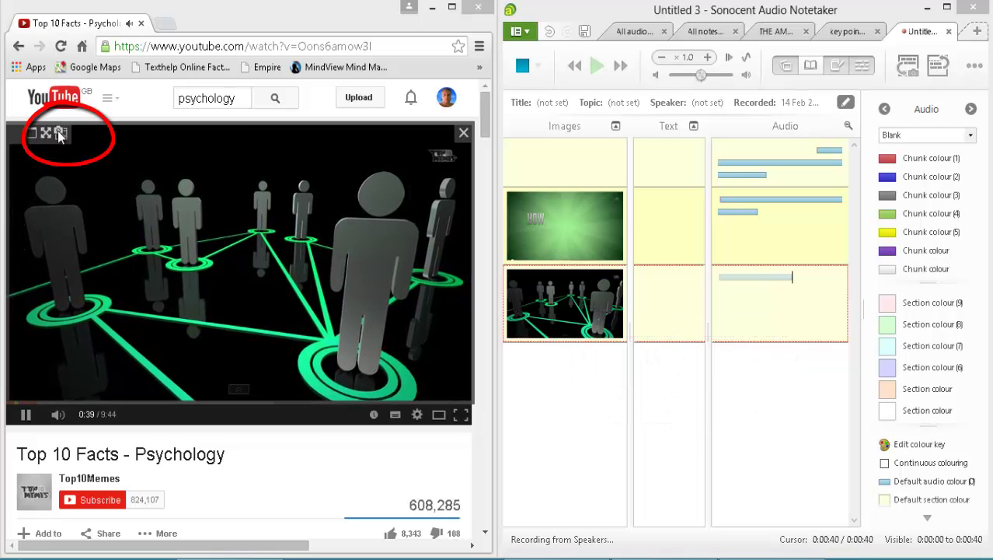
click(59, 133)
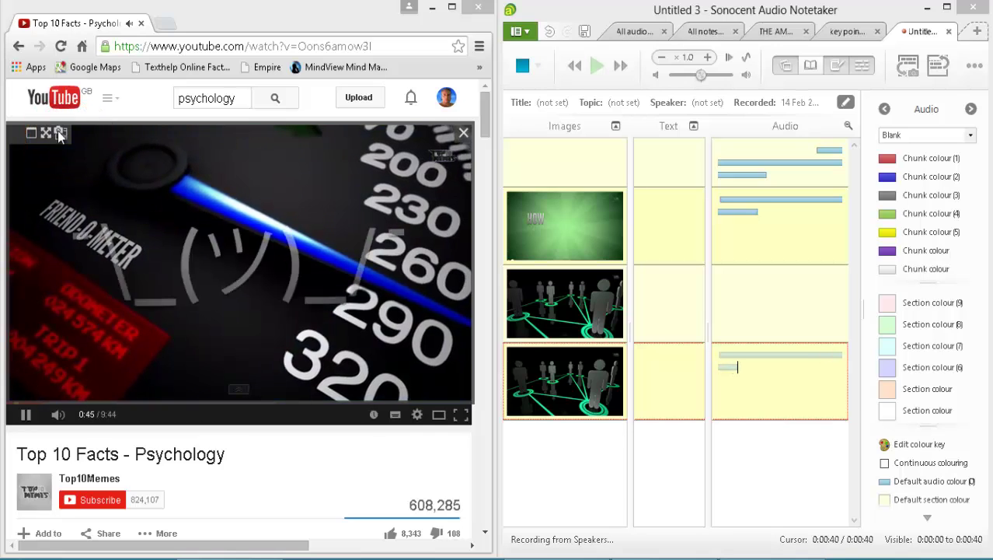
click(59, 133)
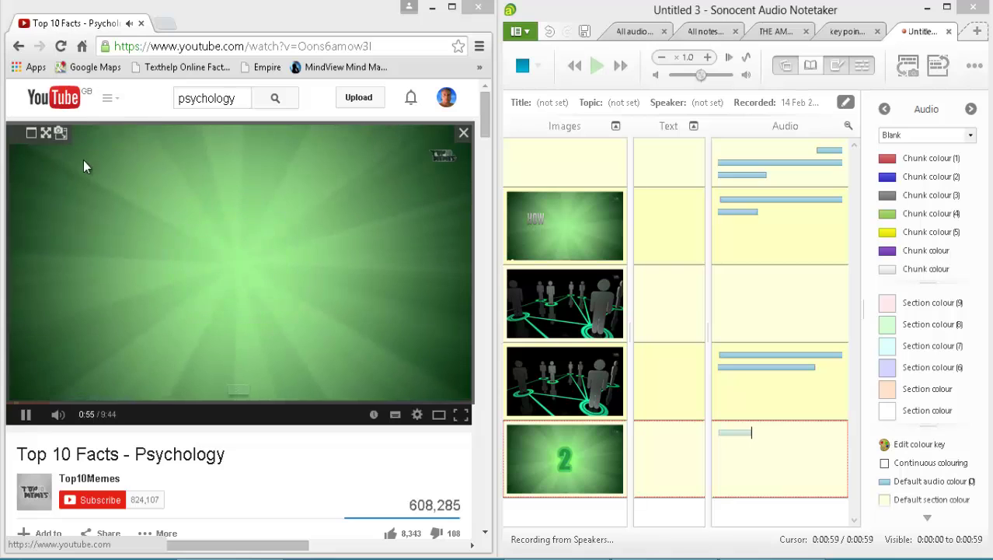
click(25, 416)
click(522, 68)
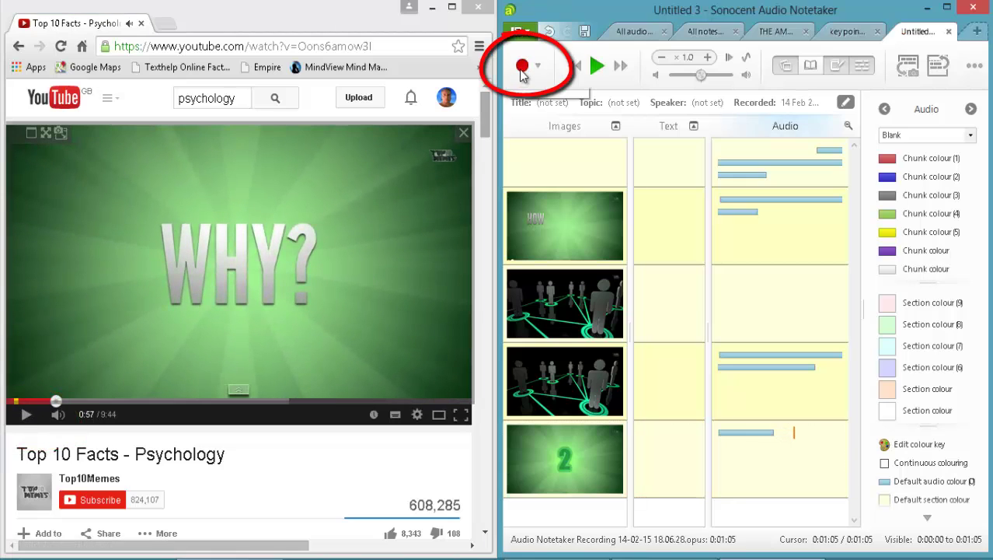
- Maximize the Audio Notetaker window and close the screen capture frame
click(947, 8)
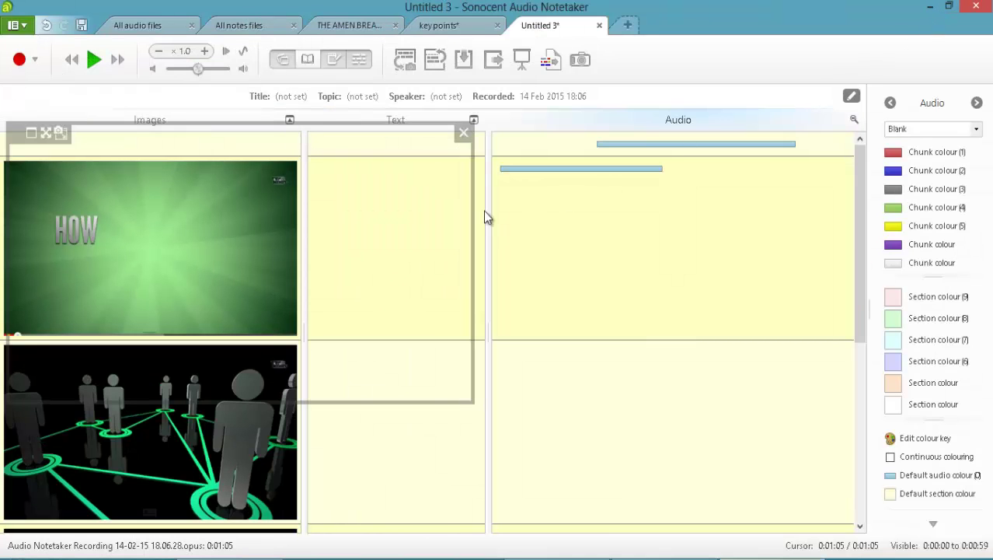
click(464, 133)
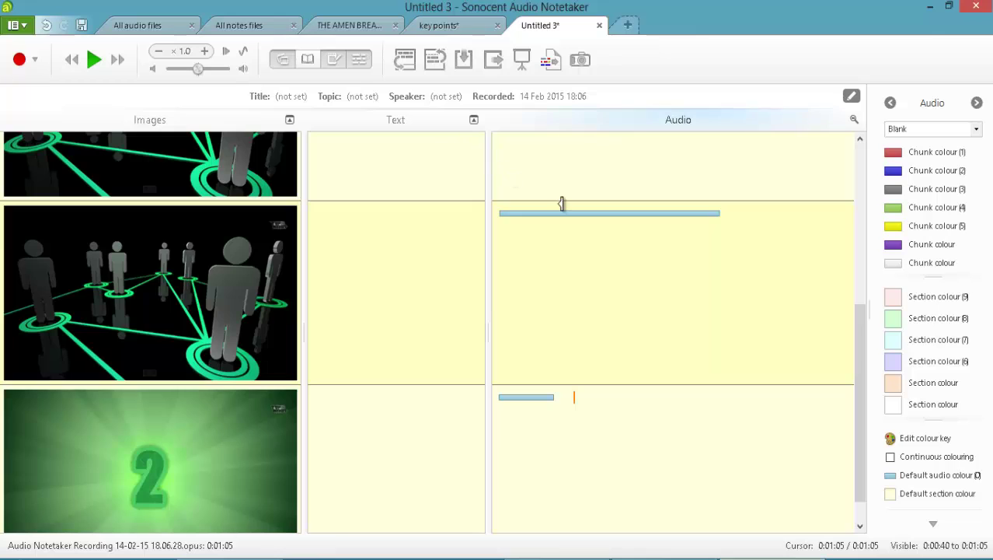
scroll(728, 237, up, 5)
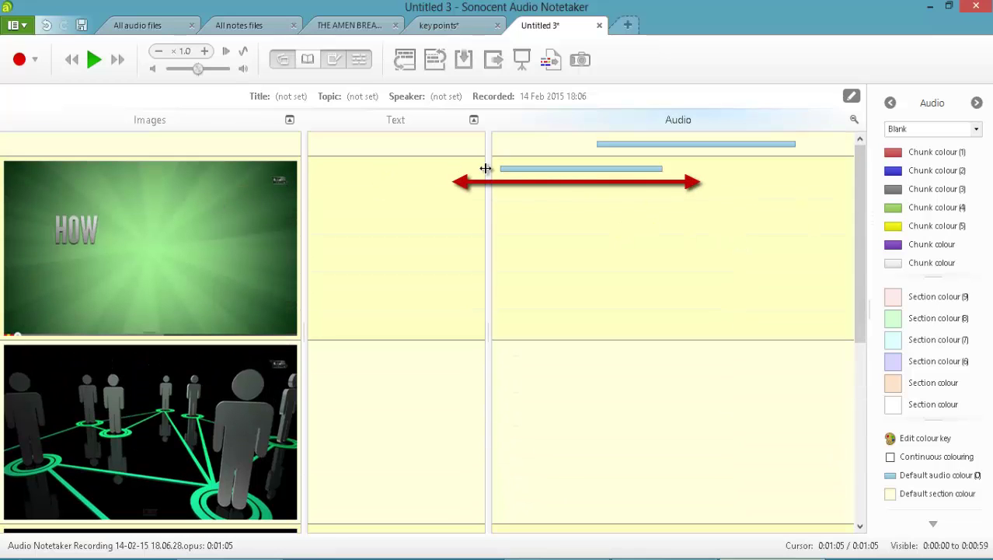
- Split the audio chunk beside the HOW snapshot at 0:00:33 and move its second part into the next section
click(511, 171)
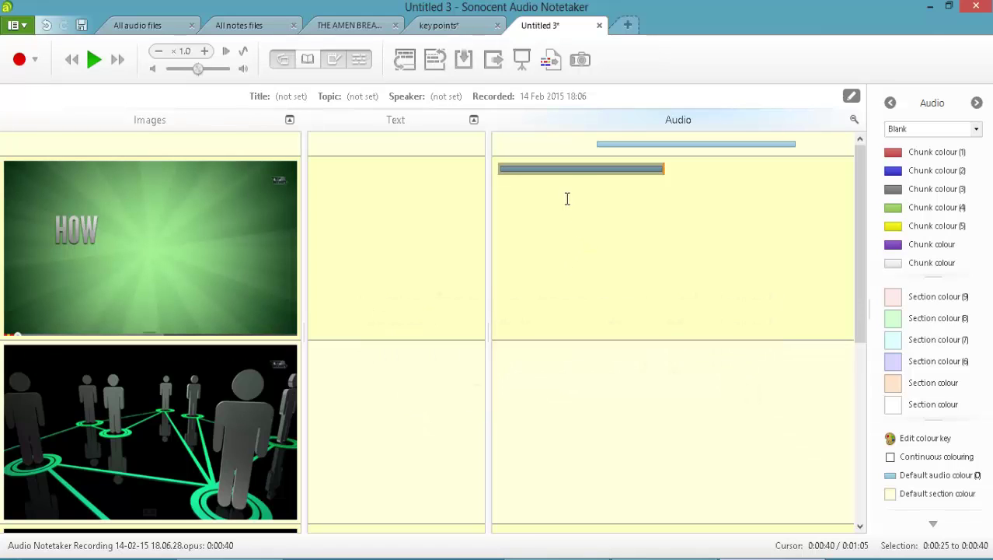
click(583, 169)
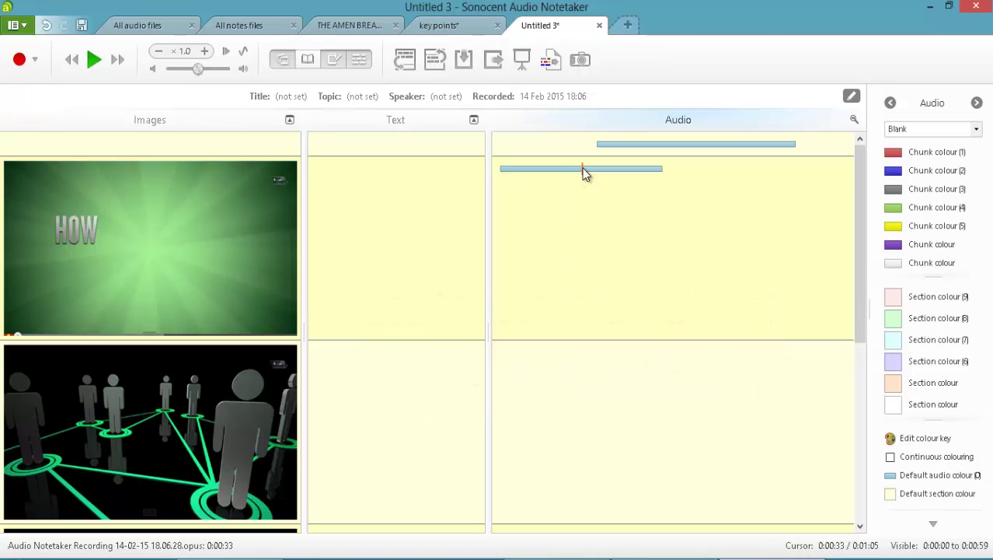
right_click(584, 171)
click(634, 390)
click(625, 165)
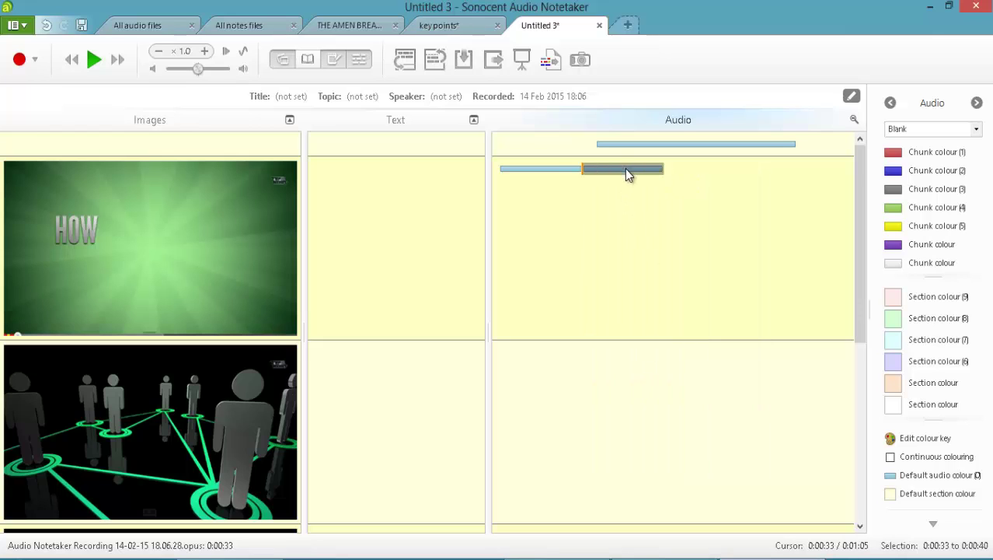
drag(569, 311, 533, 372)
scroll(541, 355, down, 3)
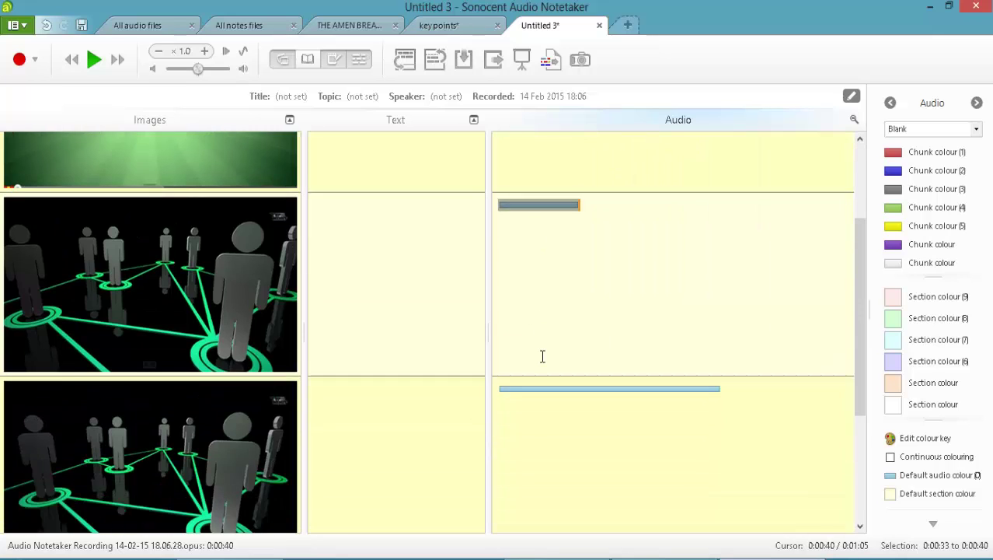
- Review the sections' snapshots and audio, and place the text cursor in the text area beside the HOW snapshot
scroll(428, 272, down, 4)
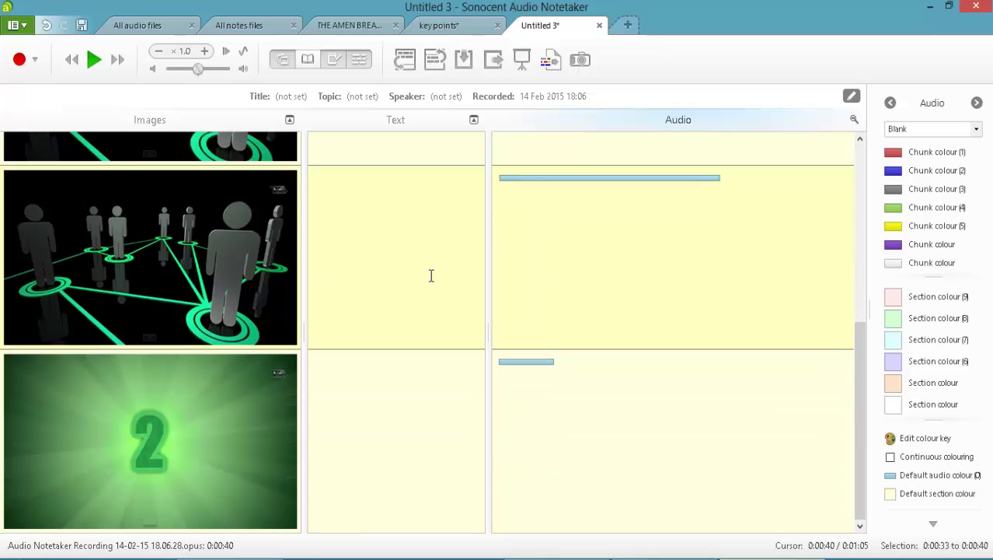
scroll(433, 275, up, 1)
scroll(433, 276, up, 5)
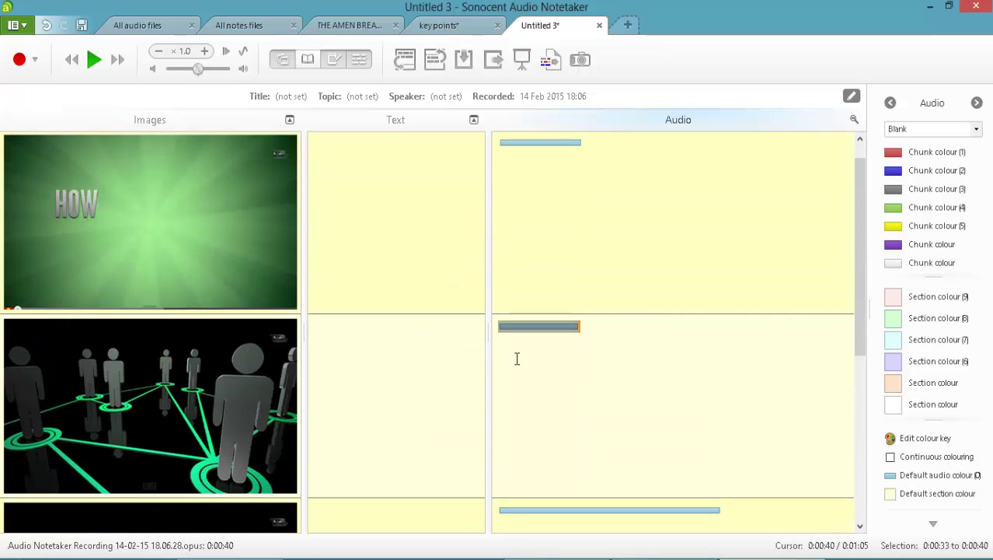
scroll(183, 410, down, 2)
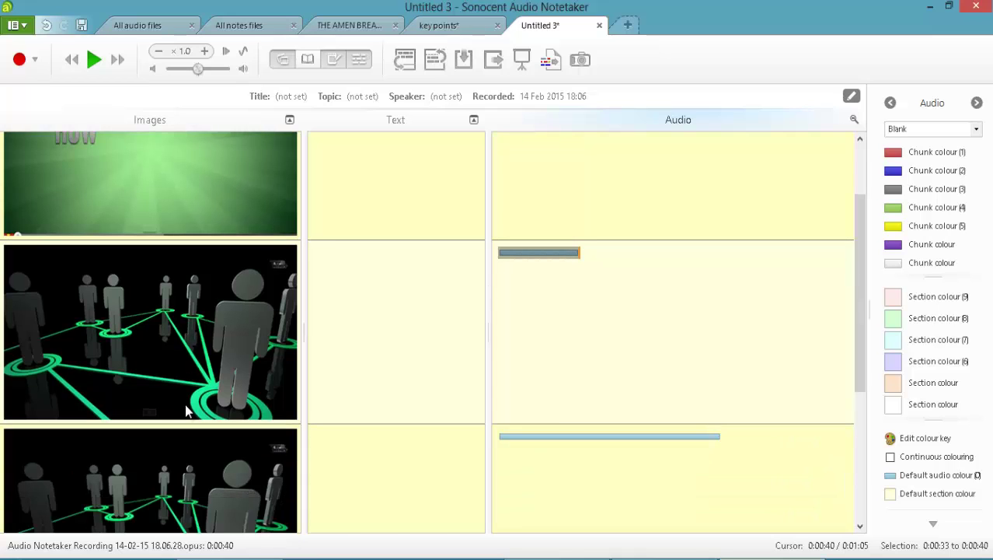
scroll(204, 406, down, 2)
scroll(364, 247, up, 5)
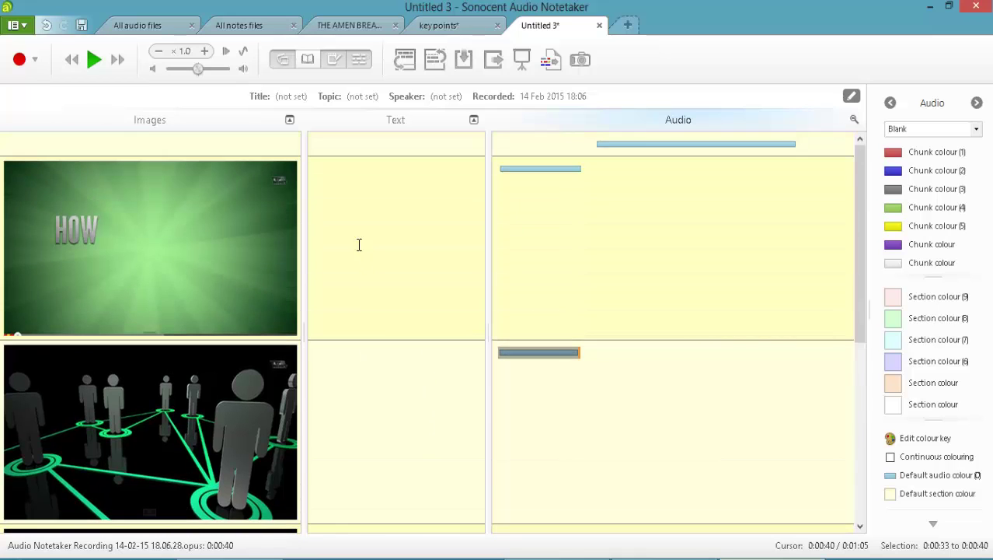
click(324, 185)
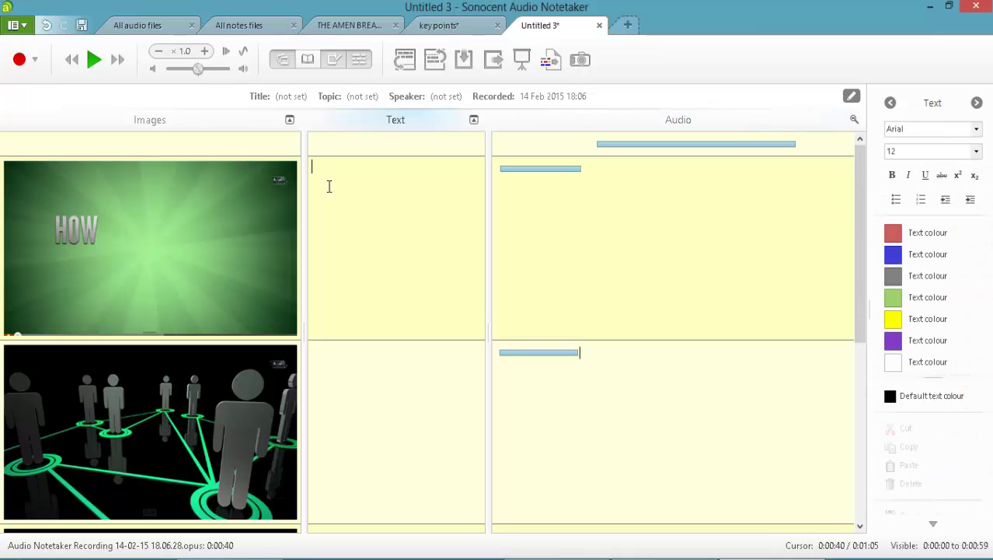